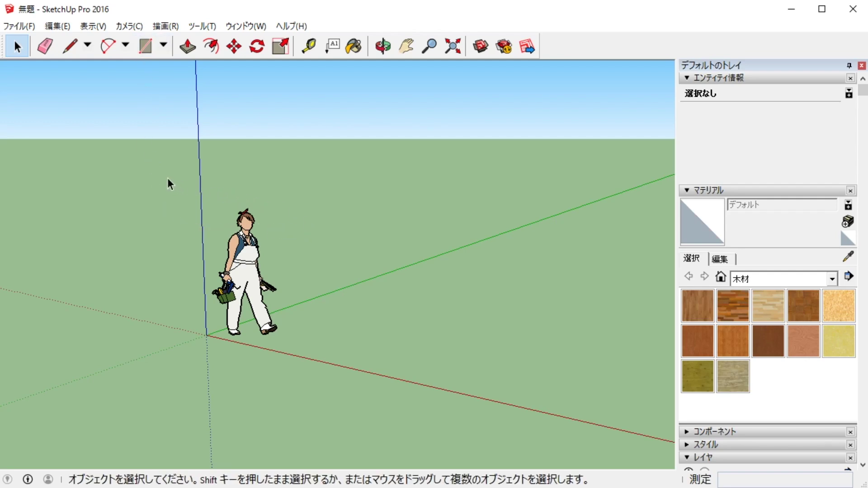
- Delete the person scale figure and bring the Layers list into view
{"action": "left_click_drag", "start_coordinate": [167, 178], "coordinate": [317, 402]}
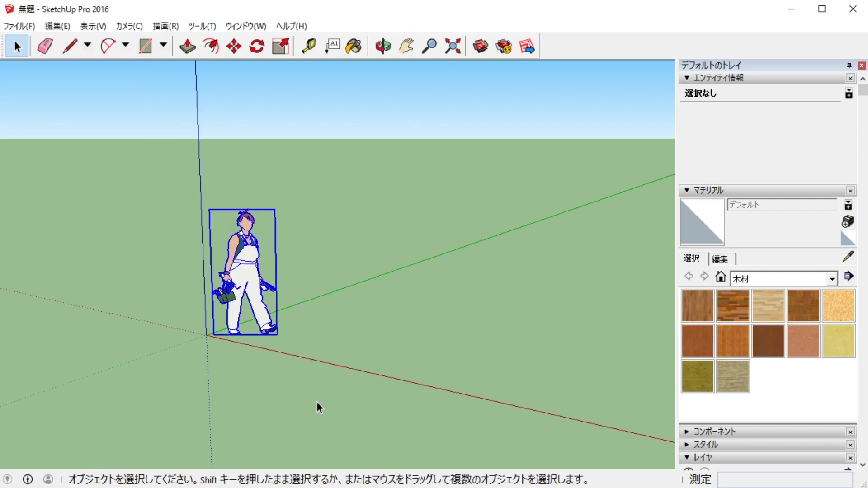
{"action": "key", "text": "Delete"}
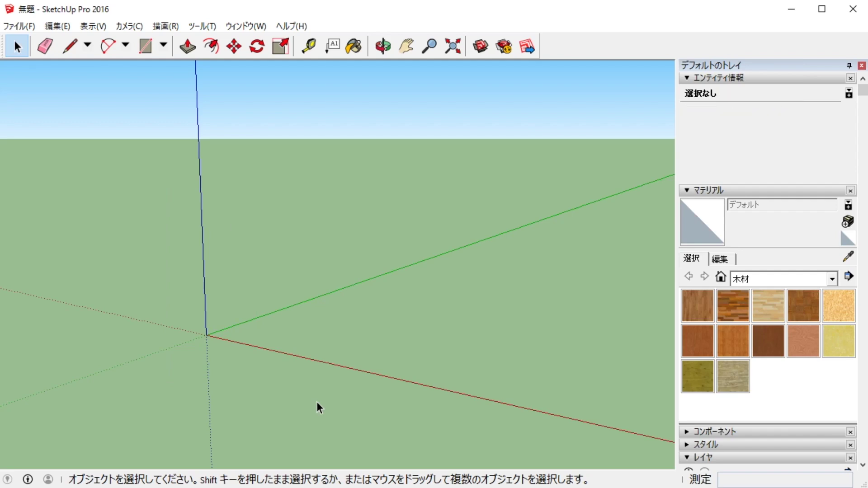
{"action": "scroll", "coordinate": [809, 364], "scroll_direction": "down", "scroll_amount": 4}
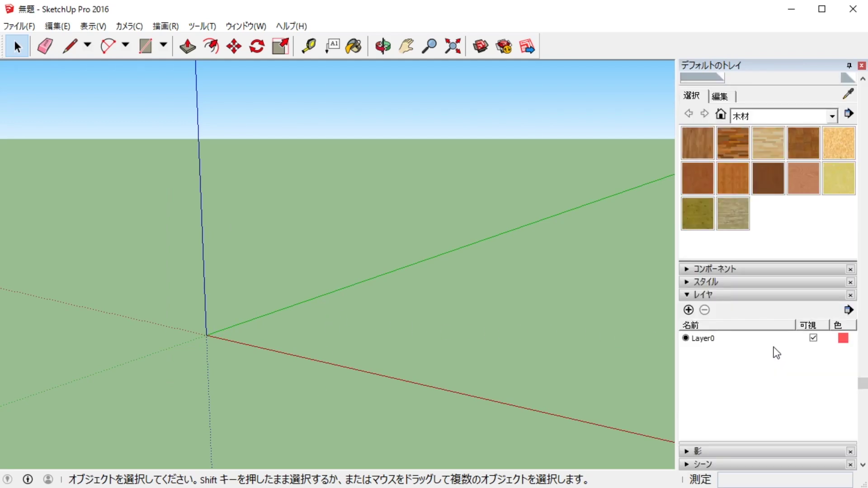
{"action": "scroll", "coordinate": [755, 316], "scroll_direction": "down", "scroll_amount": 1}
{"action": "left_click", "coordinate": [726, 256]}
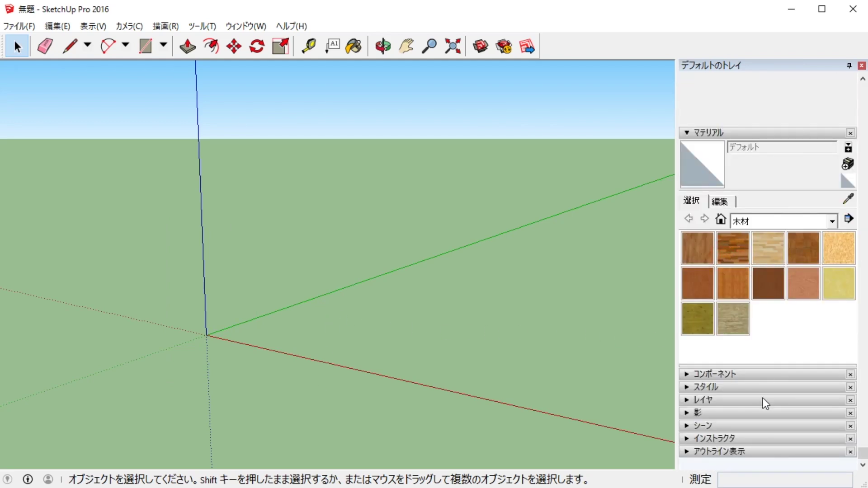
{"action": "left_click", "coordinate": [738, 400]}
{"action": "scroll", "coordinate": [747, 384], "scroll_direction": "down", "scroll_amount": 3}
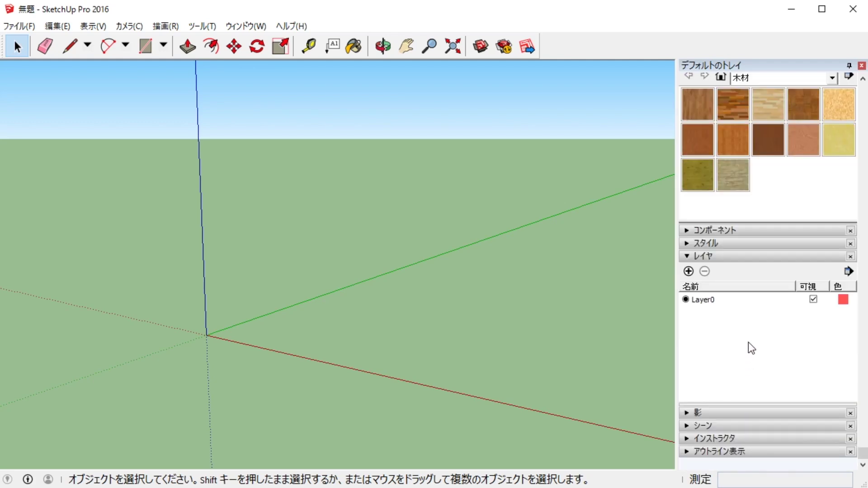
- Add layers named Node and Link, and make Node the current layer
{"action": "left_click", "coordinate": [688, 271]}
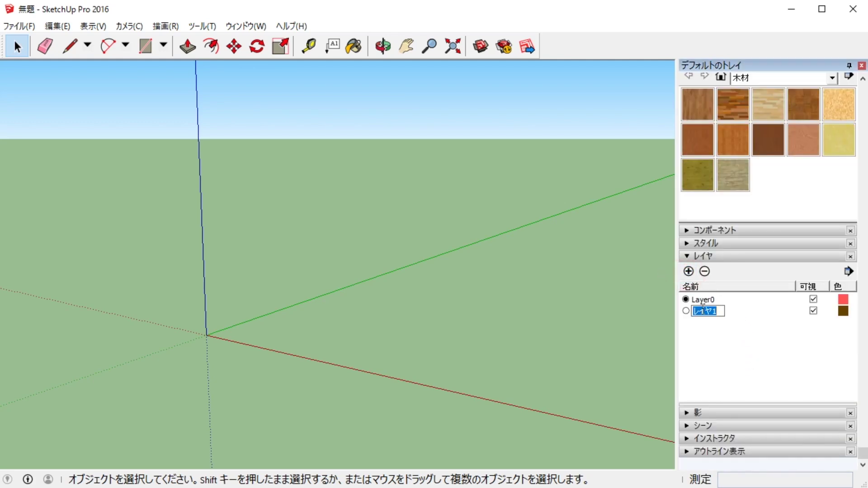
{"action": "type", "text": "None"}
{"action": "key", "text": "Return"}
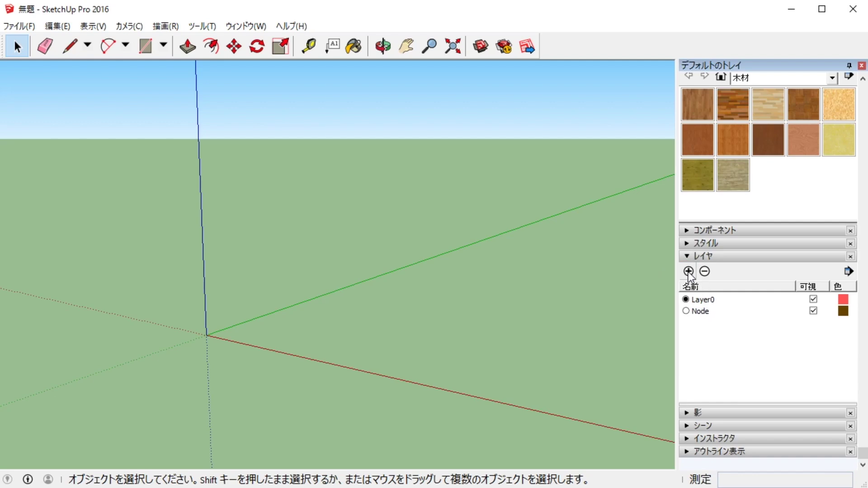
{"action": "left_click", "coordinate": [688, 271]}
{"action": "type", "text": "Link"}
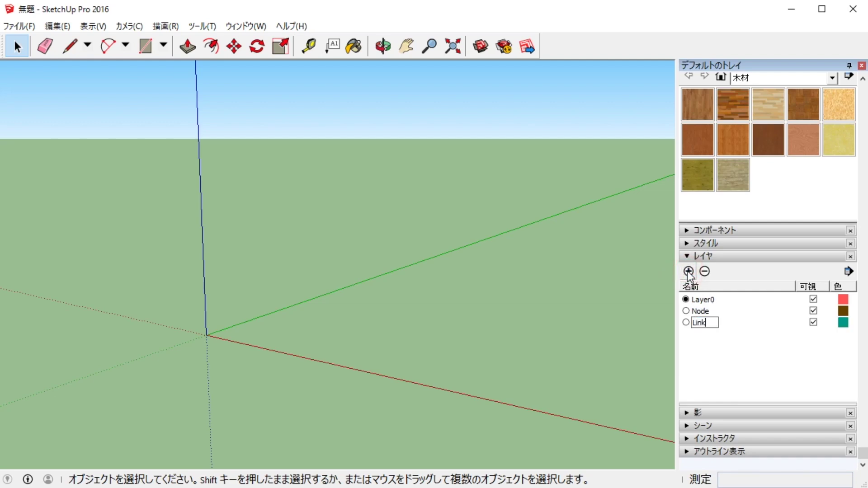
{"action": "key", "text": "Return"}
{"action": "left_click", "coordinate": [686, 311]}
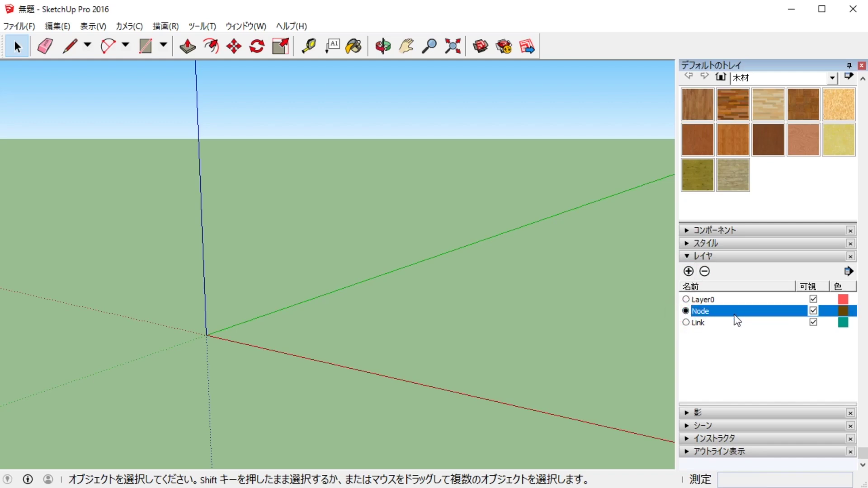
- Draw a circle of radius 0.2 centred on the origin
{"action": "left_click", "coordinate": [162, 46]}
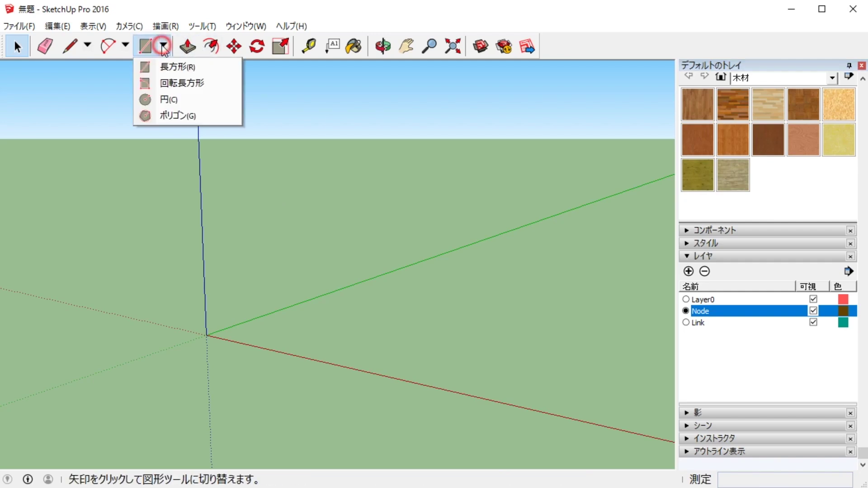
{"action": "left_click", "coordinate": [162, 101]}
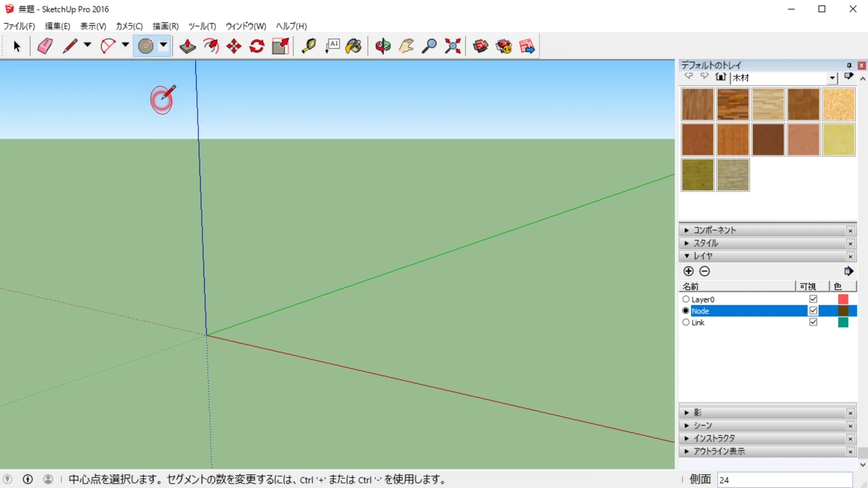
{"action": "scroll", "coordinate": [187, 339], "scroll_direction": "up", "scroll_amount": 1}
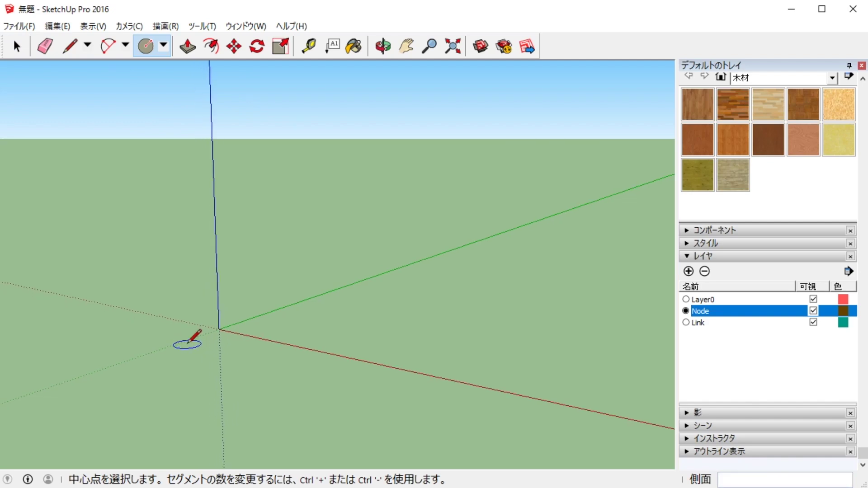
{"action": "left_click", "coordinate": [219, 329]}
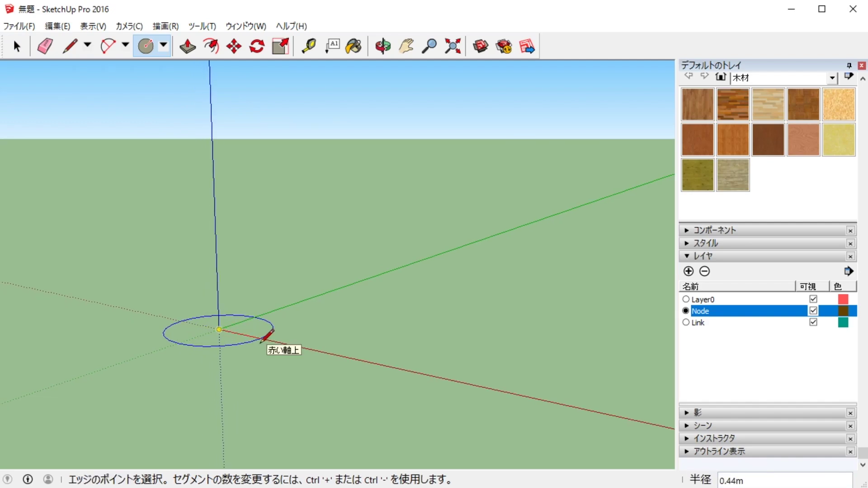
{"action": "type", "text": "0.2"}
{"action": "key", "text": "Return"}
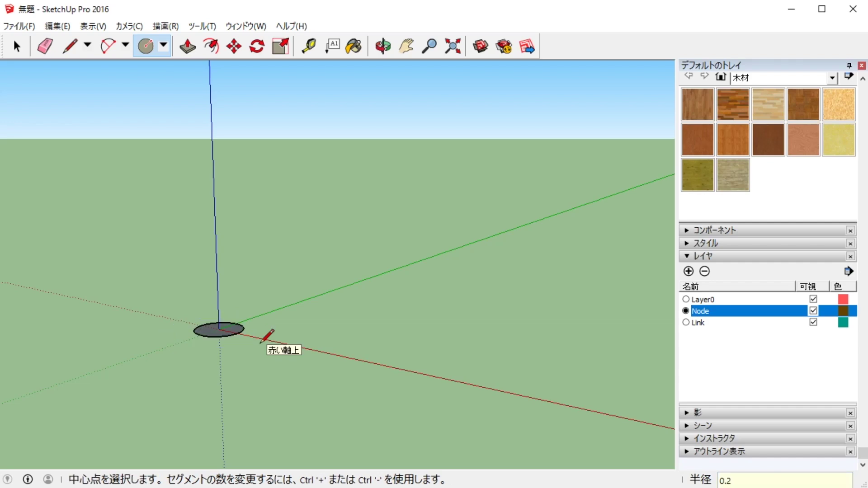
- Change the circle's segment count from 24 to 36 in Entity Info
{"action": "scroll", "coordinate": [203, 324], "scroll_direction": "up", "scroll_amount": 3}
{"action": "scroll", "coordinate": [205, 322], "scroll_direction": "up", "scroll_amount": 4}
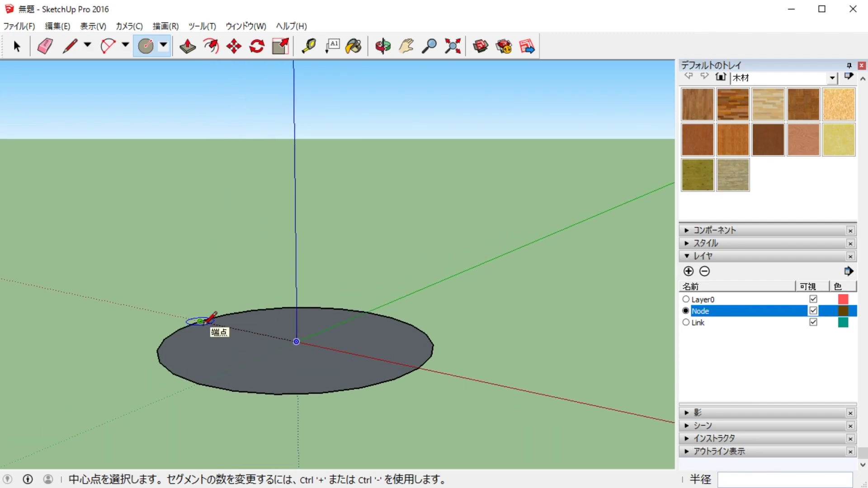
{"action": "left_click", "coordinate": [16, 45]}
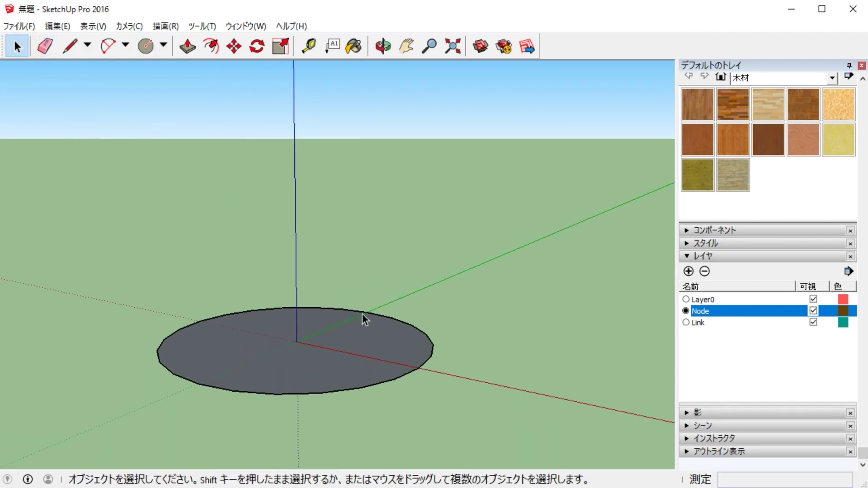
{"action": "left_click", "coordinate": [433, 355]}
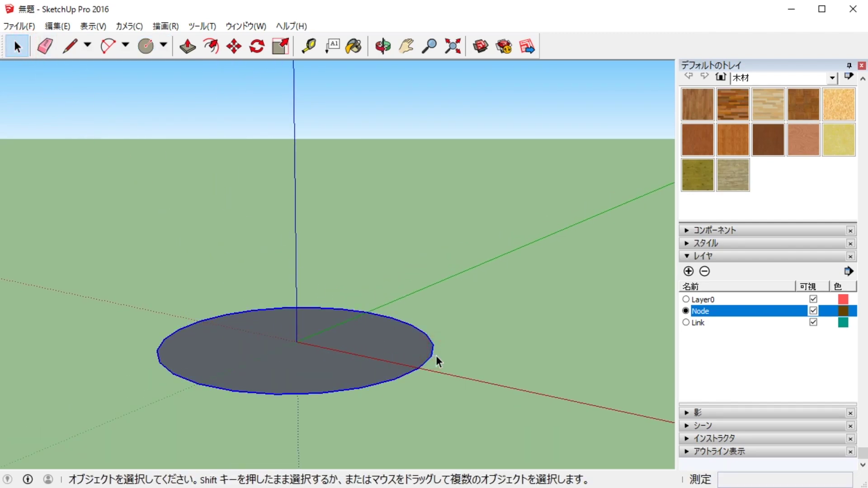
{"action": "right_click", "coordinate": [434, 354]}
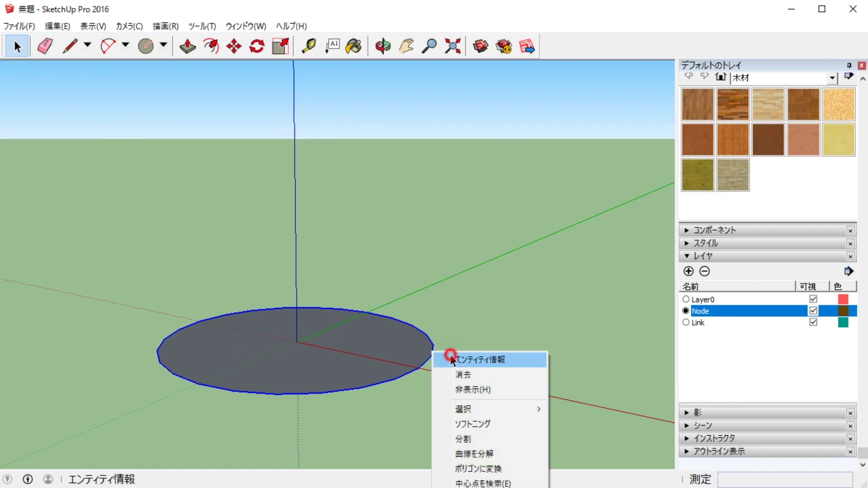
{"action": "left_click", "coordinate": [451, 360]}
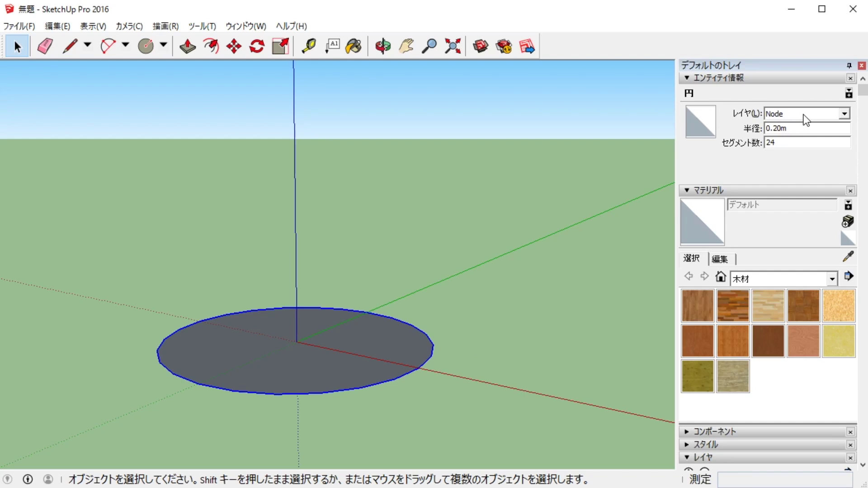
{"action": "double_click", "coordinate": [803, 143]}
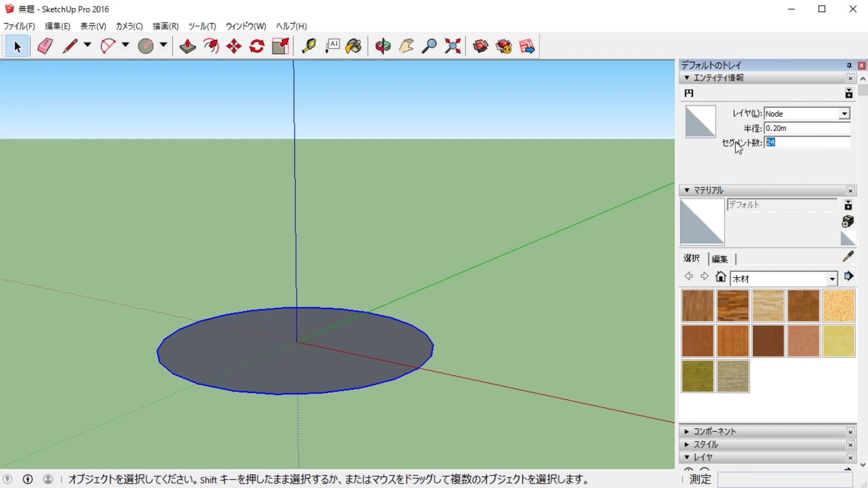
{"action": "type", "text": "36"}
{"action": "key", "text": "Return"}
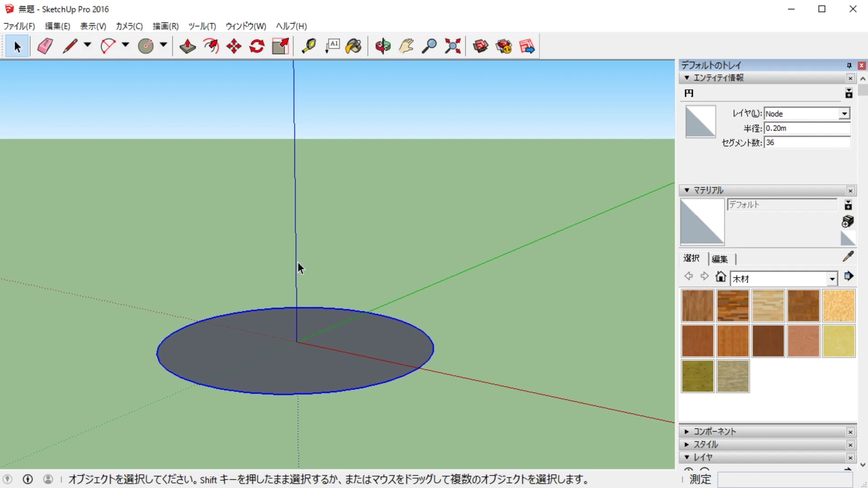
- Move the circle's face and edges 0.5 m down the blue axis from the origin
{"action": "key", "text": "o"}
{"action": "mouse_move", "coordinate": [298, 263]}
{"action": "left_mouse_down"}
{"action": "mouse_move", "coordinate": [313, 167]}
{"action": "mouse_move", "coordinate": [307, 203]}
{"action": "left_mouse_up"}
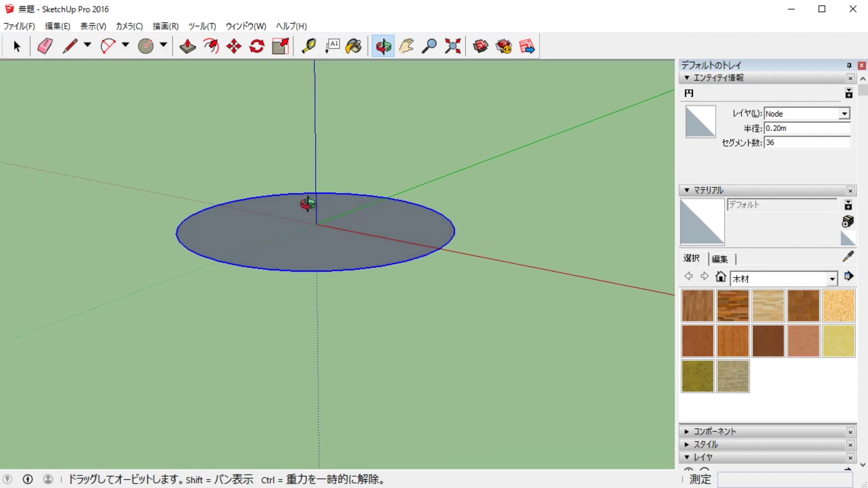
{"action": "key", "text": "space"}
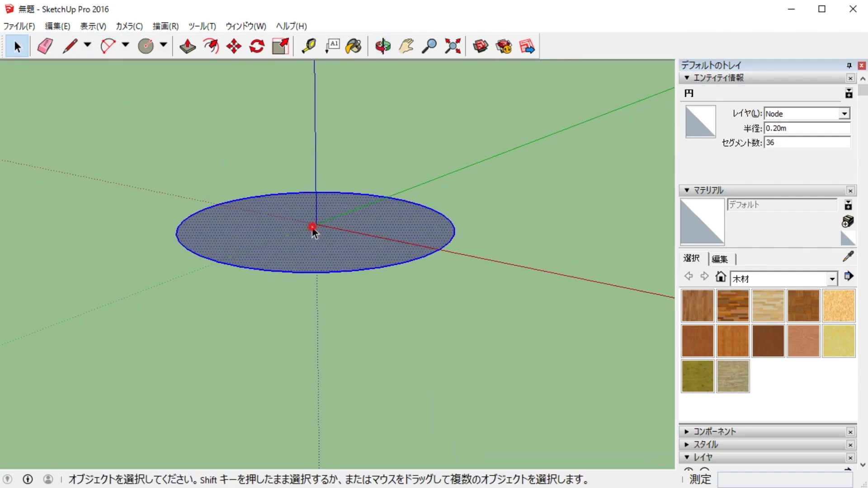
{"action": "key", "text": "ctrl+a"}
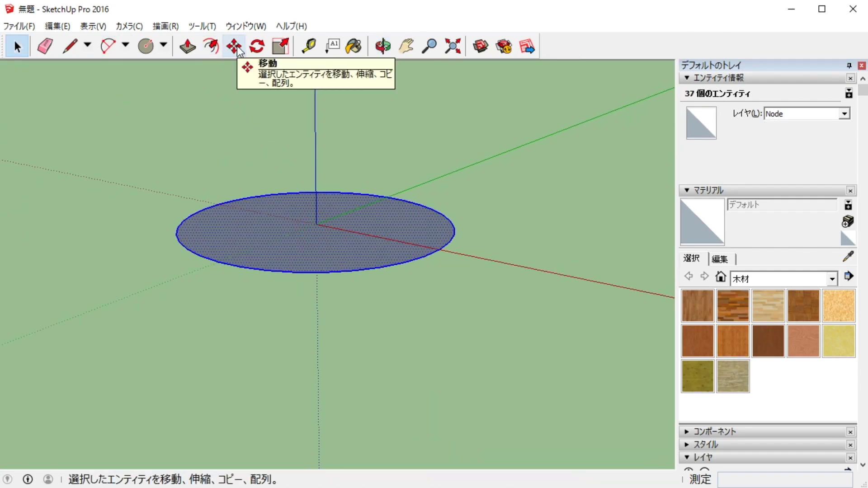
{"action": "left_click", "coordinate": [237, 47]}
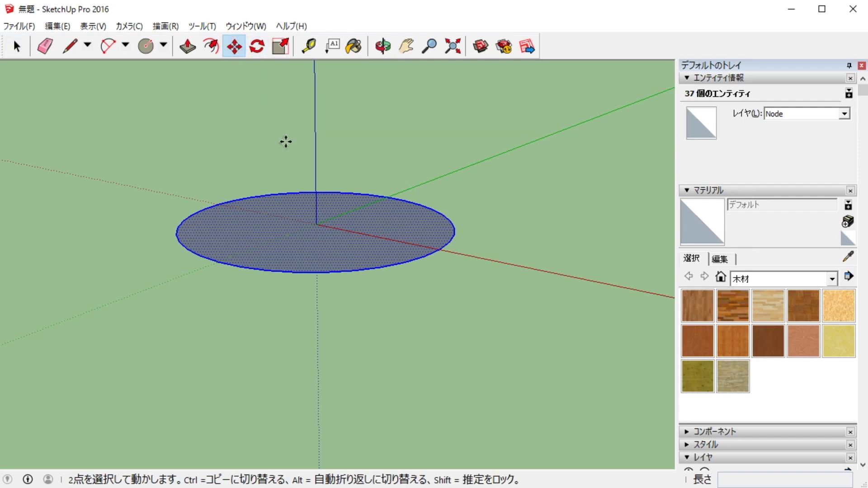
{"action": "left_click", "coordinate": [316, 225]}
{"action": "type", "text": "0."}
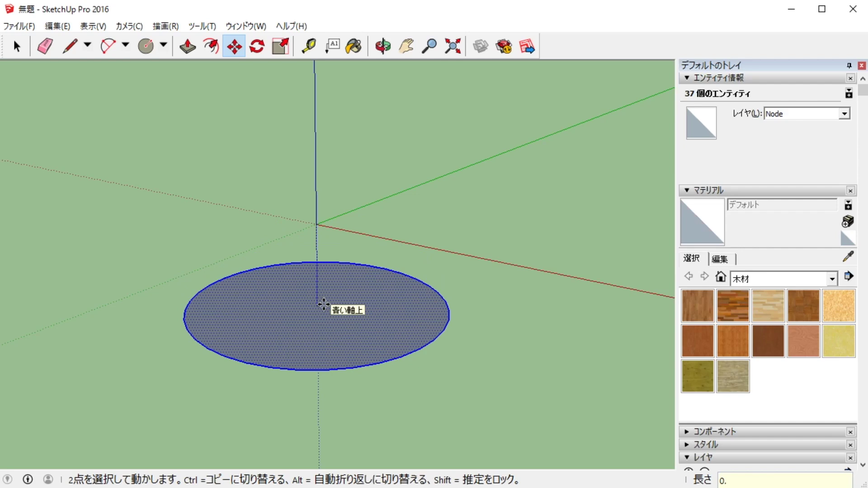
{"action": "type", "text": "5"}
{"action": "key", "text": "Return"}
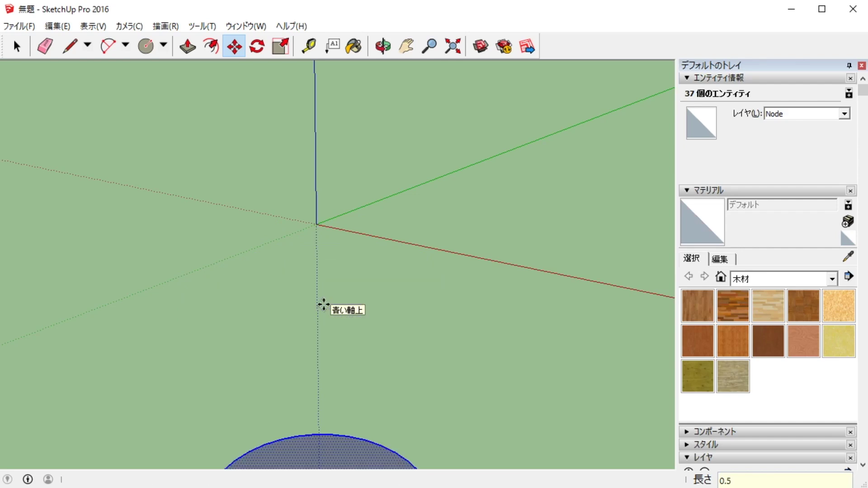
{"action": "scroll", "coordinate": [323, 305], "scroll_direction": "down", "scroll_amount": 2}
{"action": "scroll", "coordinate": [312, 317], "scroll_direction": "down", "scroll_amount": 2}
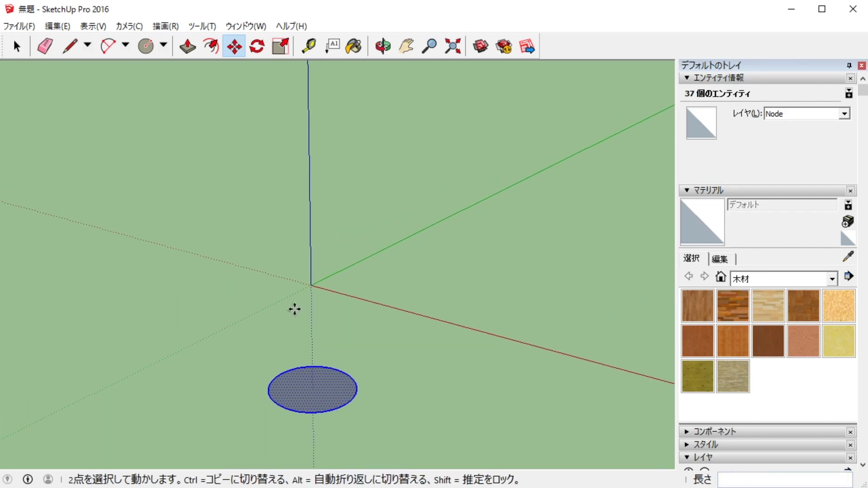
{"action": "mouse_move", "coordinate": [295, 310]}
{"action": "middle_mouse_down"}
{"action": "mouse_move", "coordinate": [259, 290]}
{"action": "mouse_move", "coordinate": [341, 260]}
{"action": "mouse_move", "coordinate": [398, 223]}
{"action": "mouse_move", "coordinate": [406, 197]}
{"action": "mouse_move", "coordinate": [397, 223]}
{"action": "middle_mouse_up"}
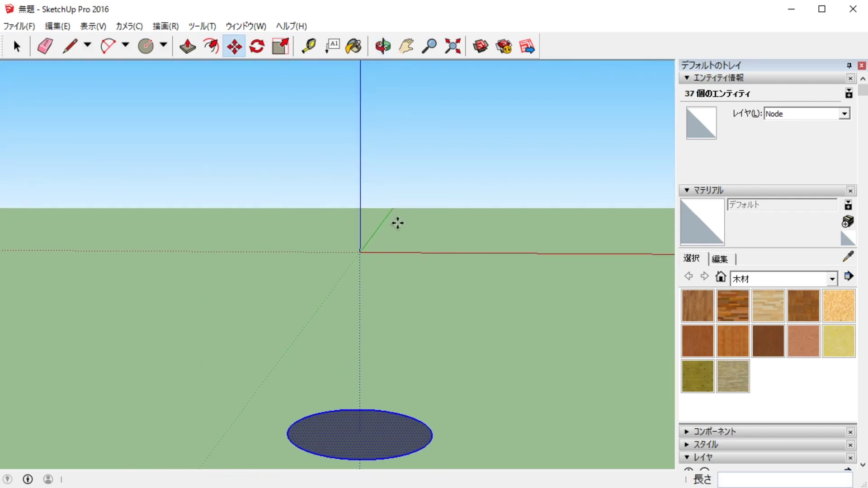
- Draw an upright 0.2 m radius circle at the origin with 36 segments
{"action": "left_click", "coordinate": [145, 46]}
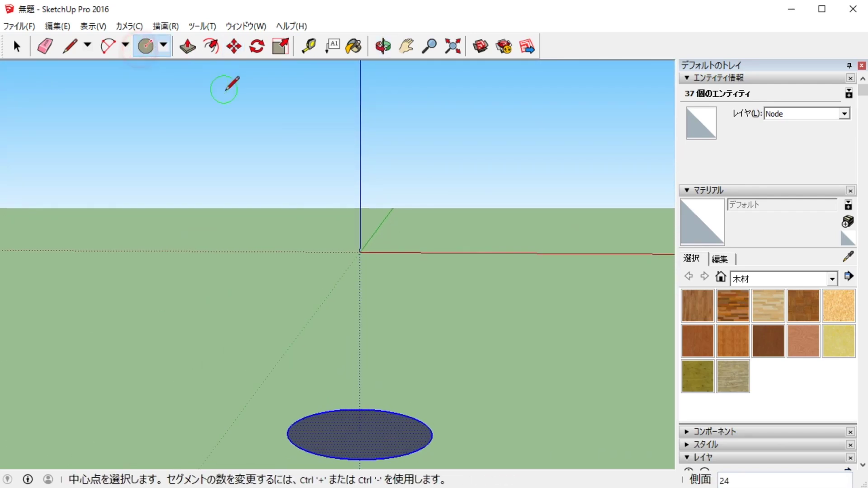
{"action": "left_click", "coordinate": [360, 252]}
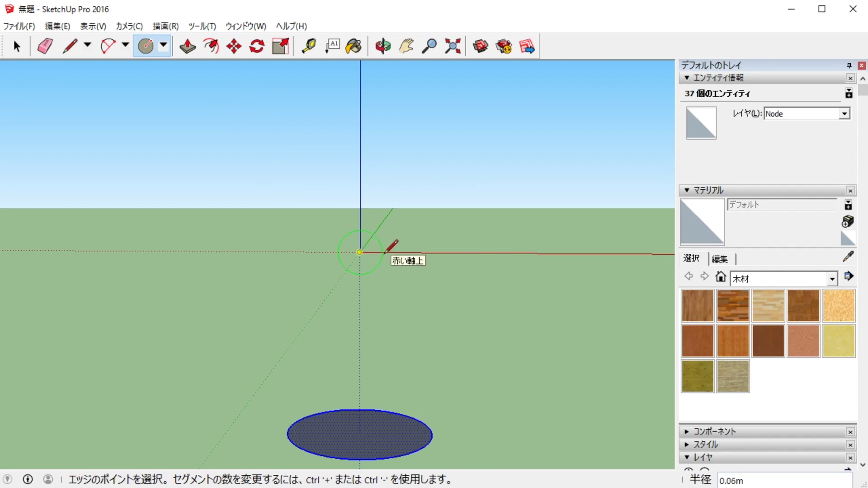
{"action": "type", "text": "0.2"}
{"action": "key", "text": "Return"}
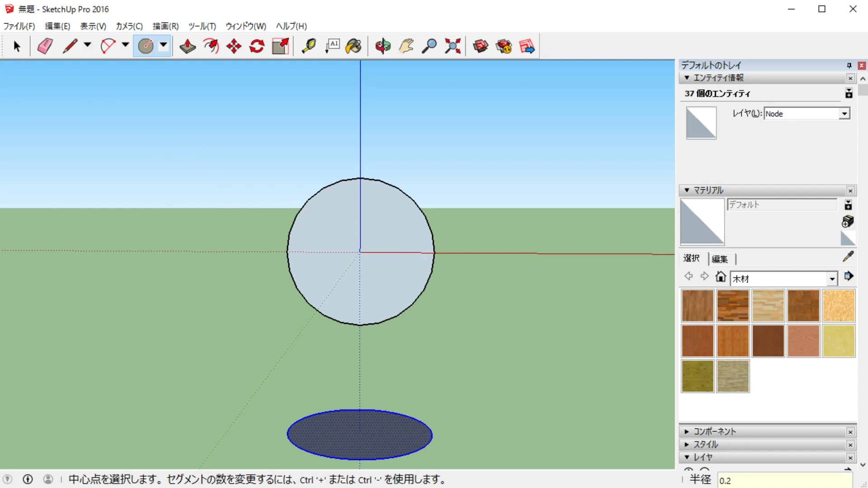
{"action": "left_click", "coordinate": [17, 46]}
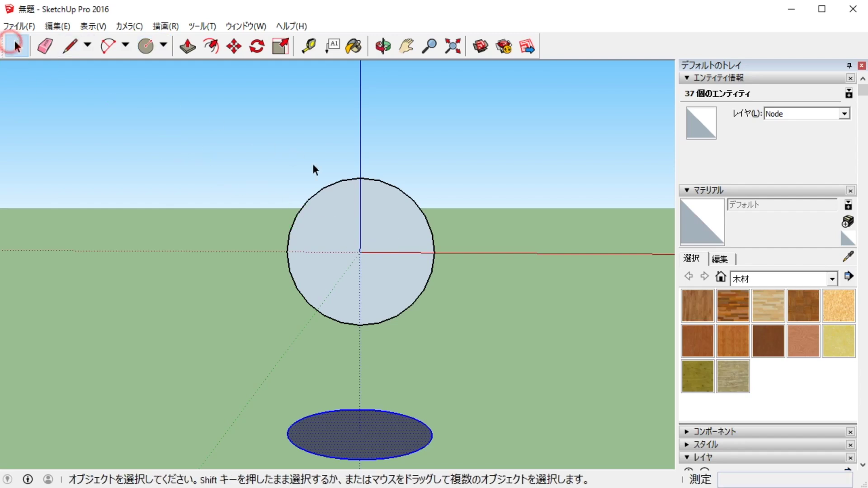
{"action": "left_click", "coordinate": [412, 201]}
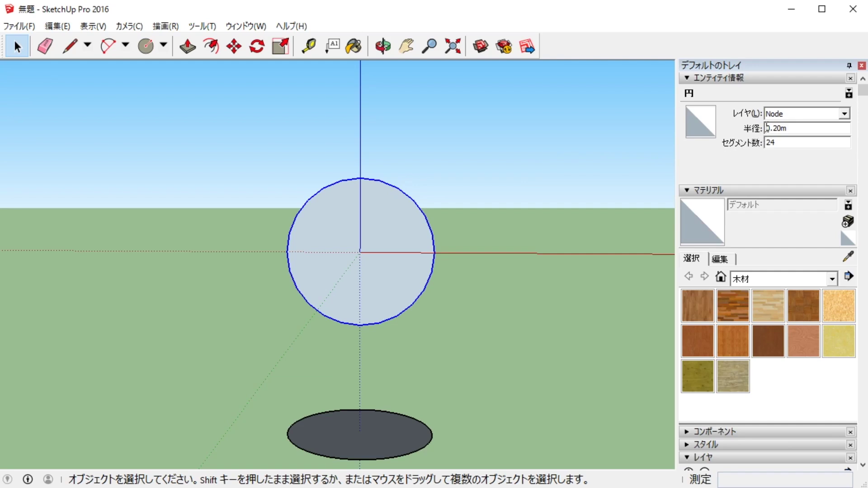
{"action": "left_click", "coordinate": [784, 144]}
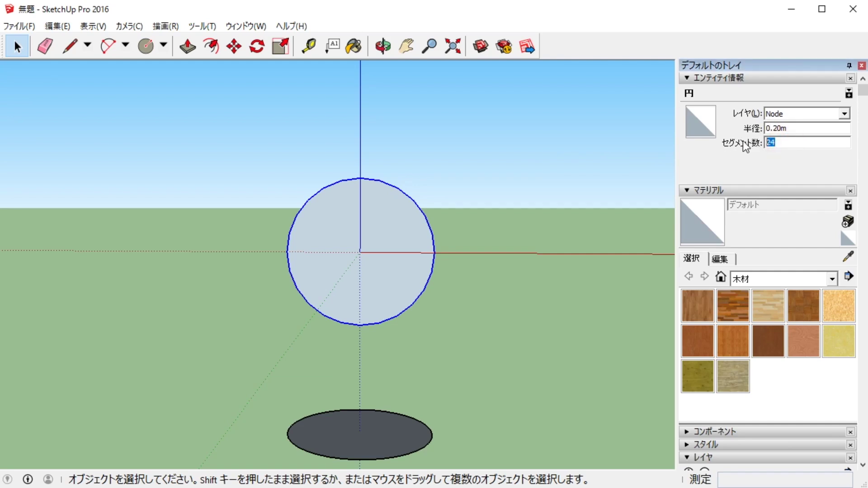
{"action": "type", "text": "36"}
{"action": "key", "text": "Return"}
- Sweep the upright circle around the lowered disk with Follow Me to form a sphere
{"action": "middle_click_drag", "start_coordinate": [478, 210], "coordinate": [345, 194]}
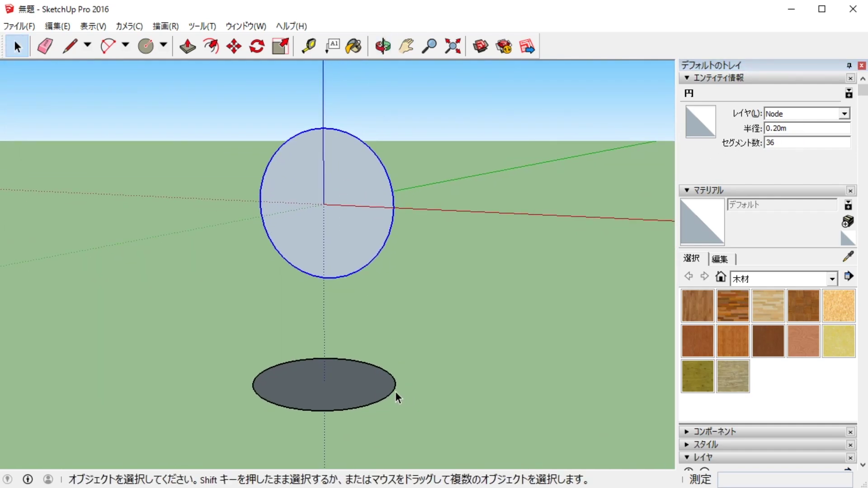
{"action": "left_click", "coordinate": [395, 391]}
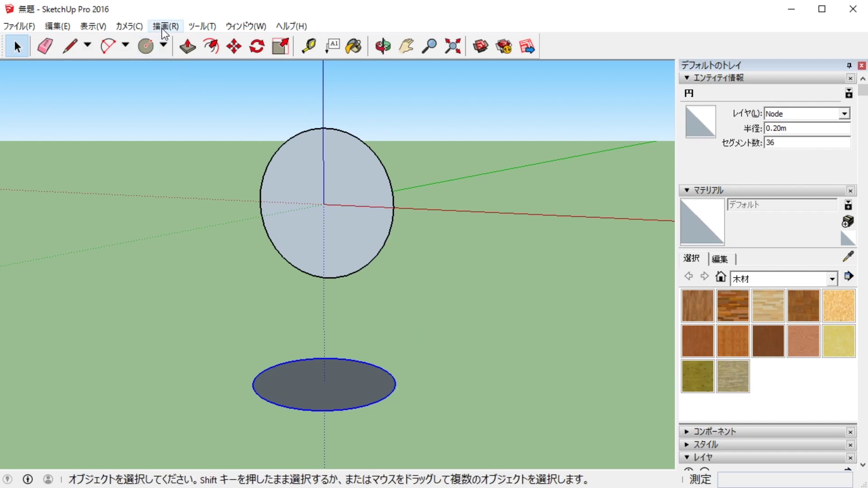
{"action": "left_click", "coordinate": [203, 27]}
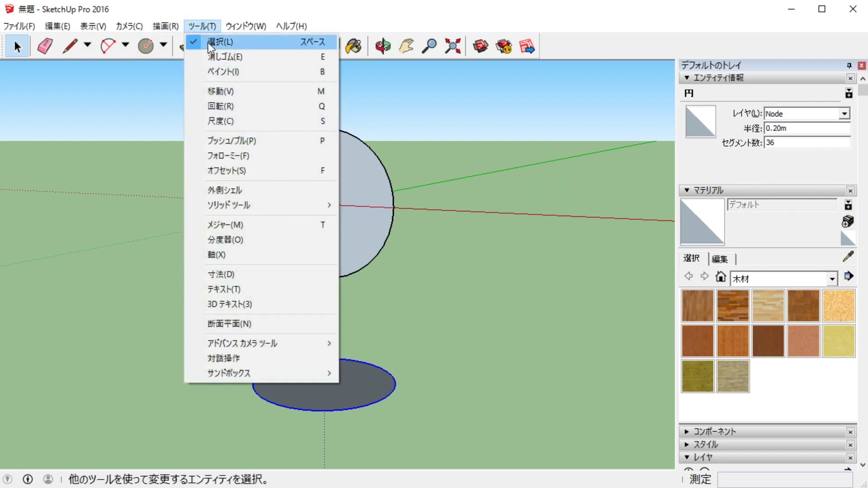
{"action": "left_click", "coordinate": [237, 156]}
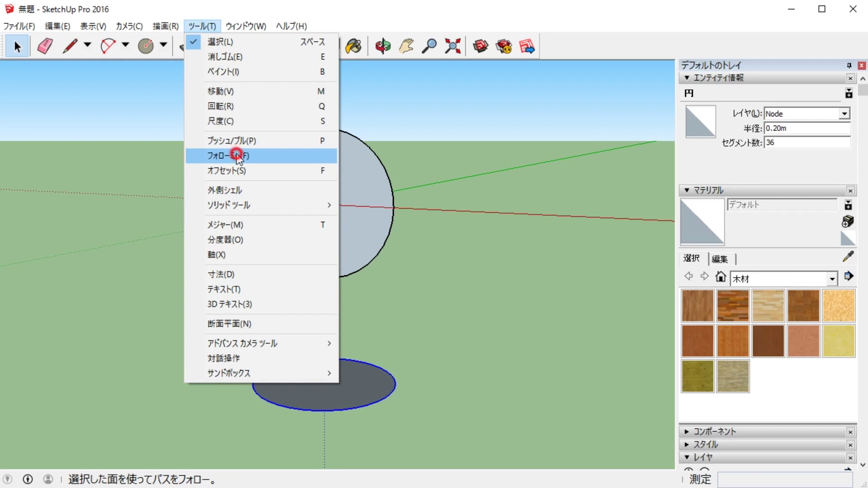
{"action": "left_click", "coordinate": [362, 172]}
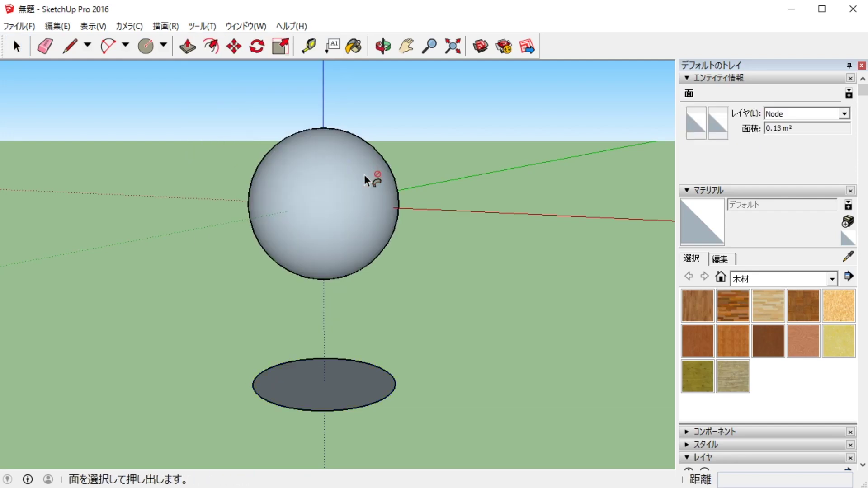
{"action": "mouse_move", "coordinate": [238, 143]}
{"action": "middle_mouse_down"}
{"action": "mouse_move", "coordinate": [121, 208]}
{"action": "mouse_move", "coordinate": [453, 227]}
{"action": "mouse_move", "coordinate": [191, 214]}
{"action": "middle_mouse_up"}
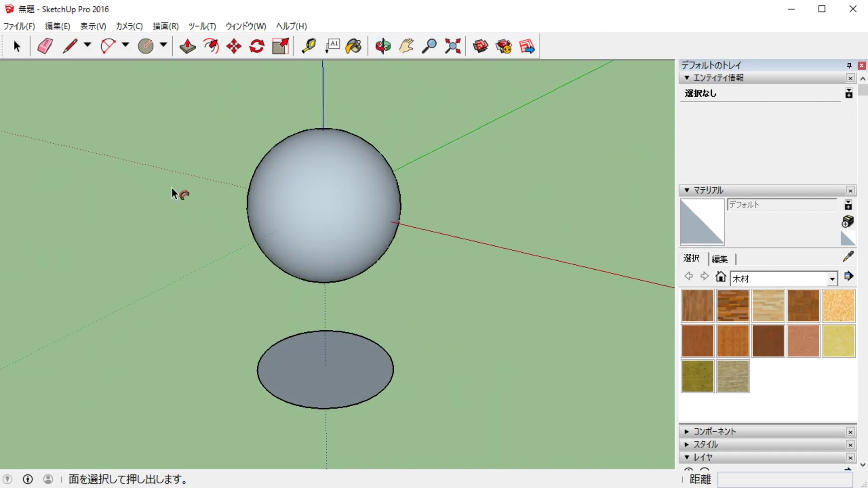
- Reverse the sphere's faces so the white side faces outward
{"action": "left_click", "coordinate": [15, 45]}
{"action": "left_click_drag", "start_coordinate": [187, 92], "coordinate": [454, 313]}
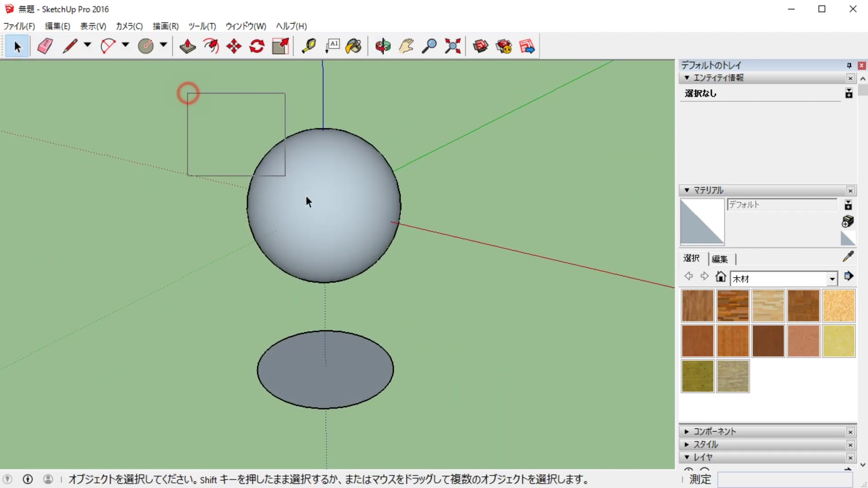
{"action": "right_click", "coordinate": [344, 193]}
{"action": "left_click", "coordinate": [394, 326]}
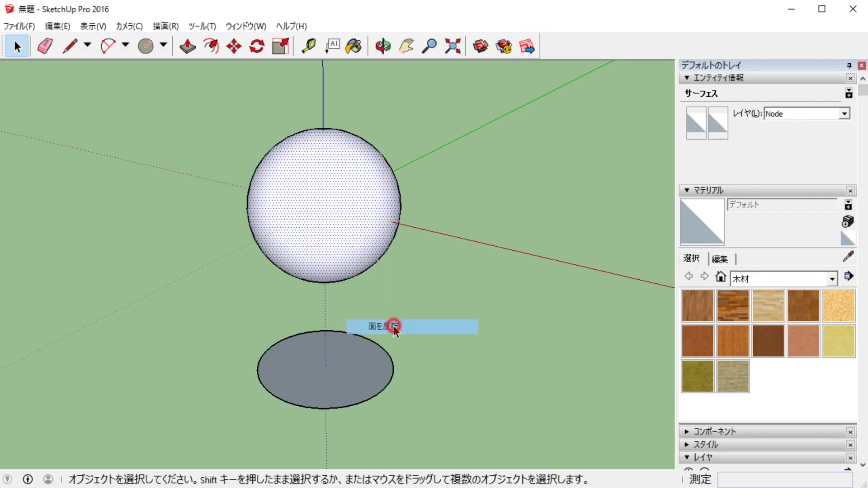
- Delete the lowered guide disk beneath the sphere
{"action": "mouse_move", "coordinate": [181, 281]}
{"action": "middle_mouse_down"}
{"action": "mouse_move", "coordinate": [532, 252]}
{"action": "mouse_move", "coordinate": [488, 223]}
{"action": "middle_mouse_up"}
{"action": "left_click", "coordinate": [488, 222]}
{"action": "mouse_move", "coordinate": [192, 213]}
{"action": "middle_mouse_down"}
{"action": "mouse_move", "coordinate": [451, 291]}
{"action": "mouse_move", "coordinate": [155, 188]}
{"action": "mouse_move", "coordinate": [118, 188]}
{"action": "mouse_move", "coordinate": [215, 335]}
{"action": "middle_mouse_up"}
{"action": "mouse_move", "coordinate": [216, 331]}
{"action": "left_mouse_down"}
{"action": "mouse_move", "coordinate": [335, 396]}
{"action": "mouse_move", "coordinate": [476, 457]}
{"action": "left_mouse_up"}
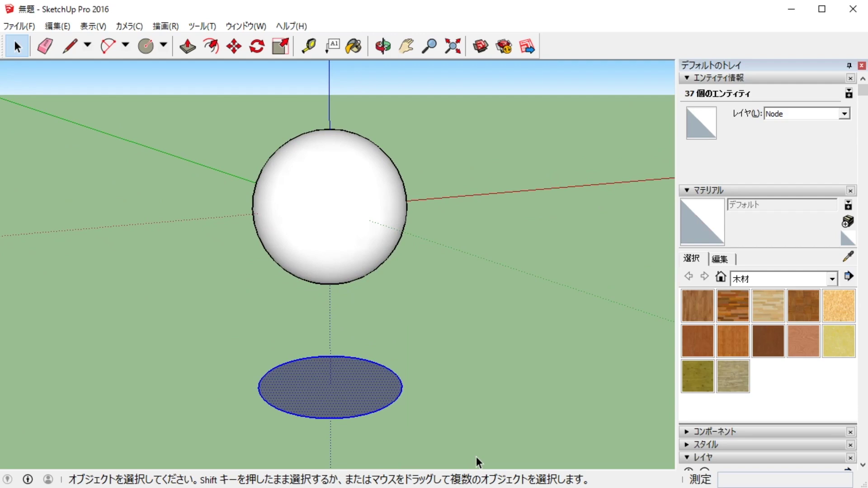
{"action": "key", "text": "Delete"}
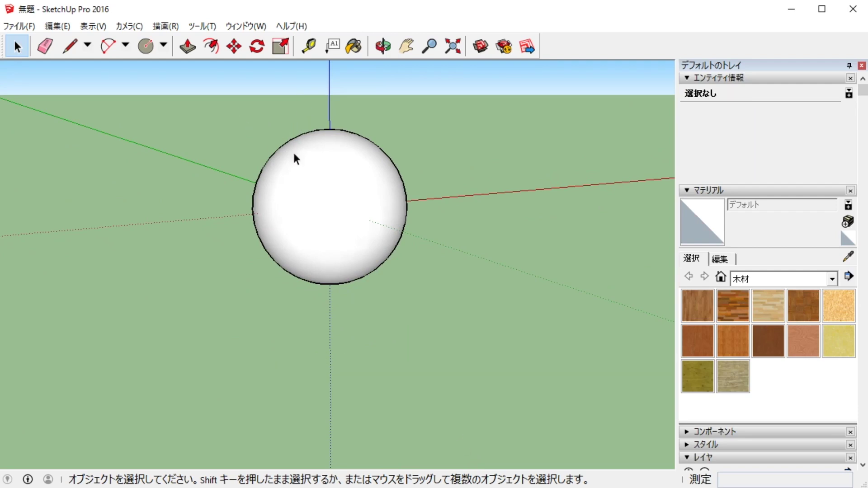
- Make the whole sphere a component named 'Node'
{"action": "triple_click", "coordinate": [330, 181]}
{"action": "right_click", "coordinate": [340, 179]}
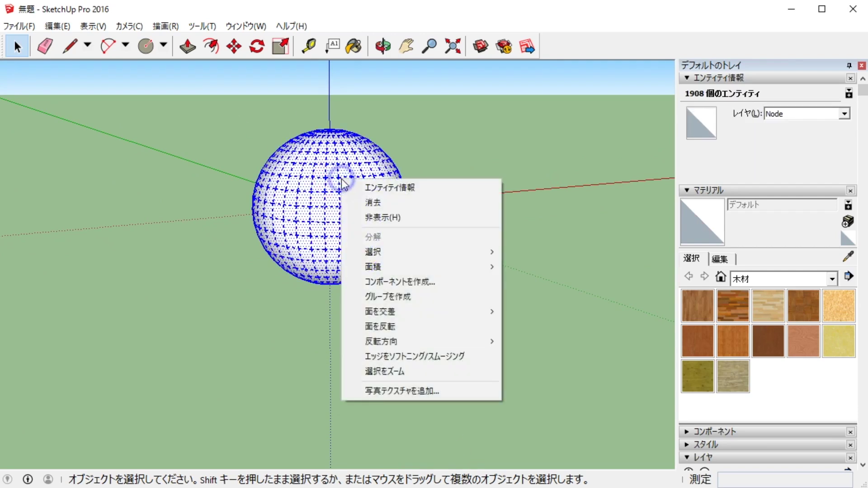
{"action": "left_click", "coordinate": [419, 282]}
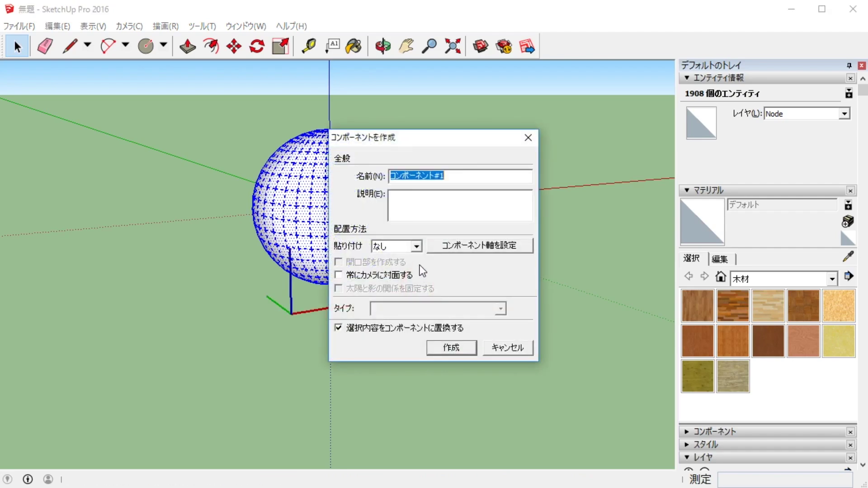
{"action": "type", "text": "No"}
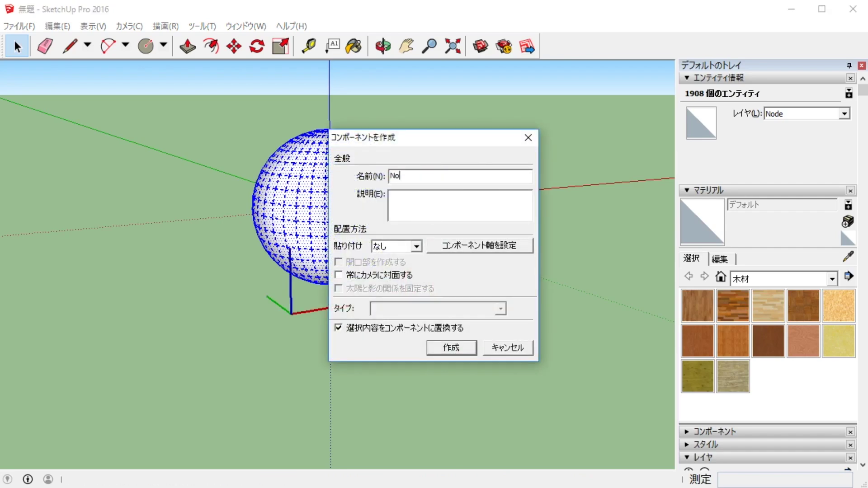
{"action": "type", "text": "de"}
{"action": "left_click", "coordinate": [459, 351]}
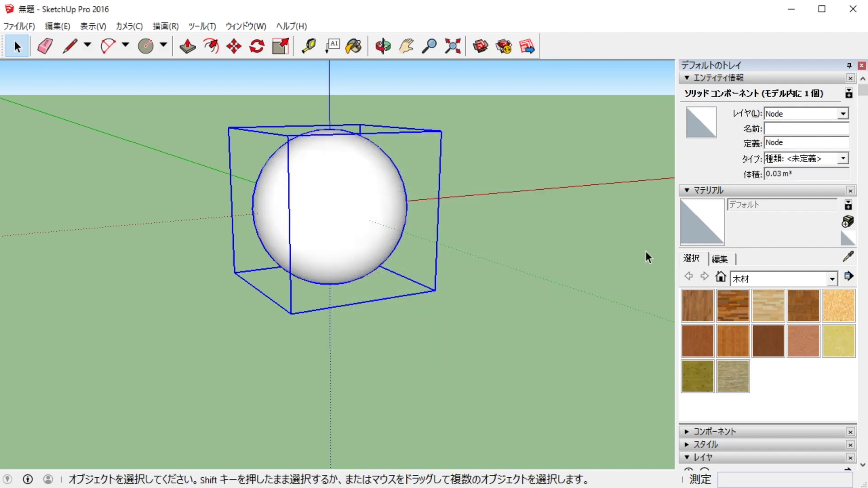
{"action": "scroll", "coordinate": [766, 356], "scroll_direction": "down", "scroll_amount": 4}
- Copy the Node sphere 2 m along the red axis, arrayed *3 for three copies
{"action": "scroll", "coordinate": [768, 359], "scroll_direction": "down", "scroll_amount": 1}
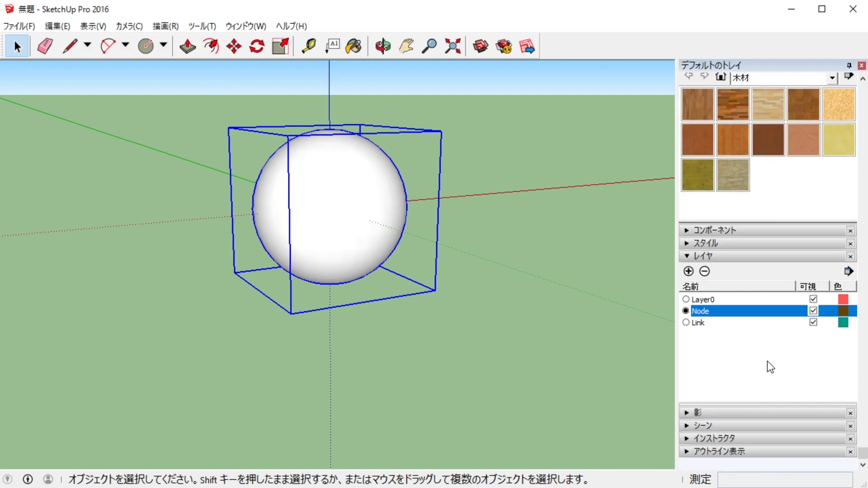
{"action": "mouse_move", "coordinate": [556, 285]}
{"action": "middle_mouse_down"}
{"action": "mouse_move", "coordinate": [296, 285]}
{"action": "mouse_move", "coordinate": [407, 258]}
{"action": "middle_mouse_up"}
{"action": "mouse_move", "coordinate": [451, 227]}
{"action": "middle_mouse_down"}
{"action": "mouse_move", "coordinate": [355, 281]}
{"action": "mouse_move", "coordinate": [359, 234]}
{"action": "middle_mouse_up"}
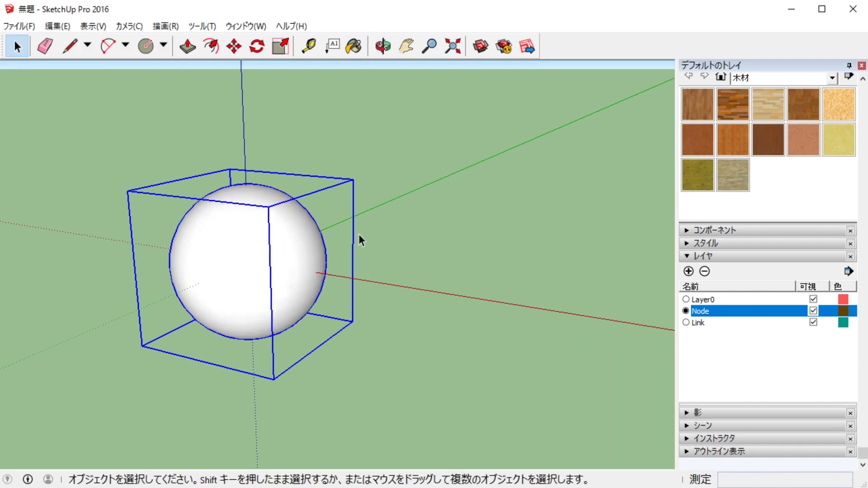
{"action": "left_click", "coordinate": [234, 45]}
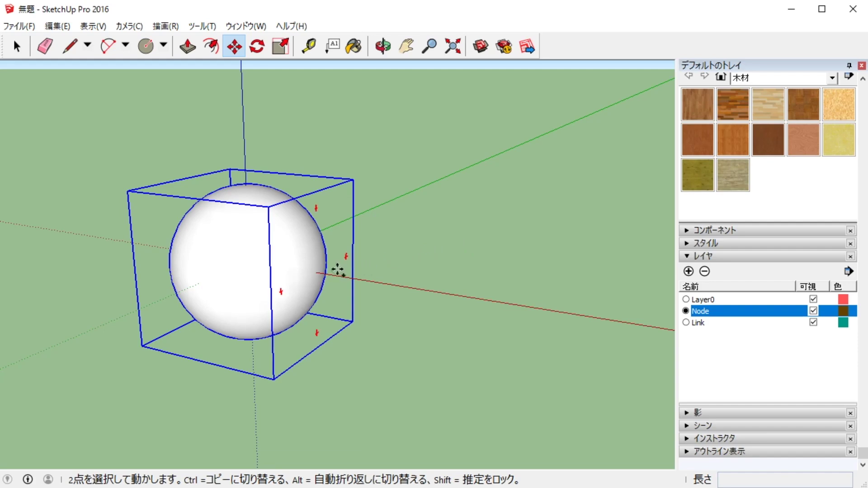
{"action": "mouse_move", "coordinate": [318, 273]}
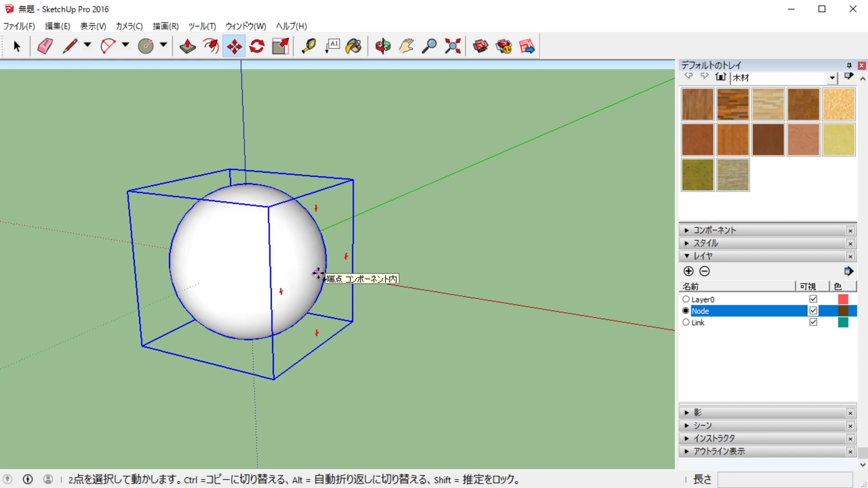
{"action": "key", "text": "ctrl"}
{"action": "left_click", "coordinate": [318, 273]}
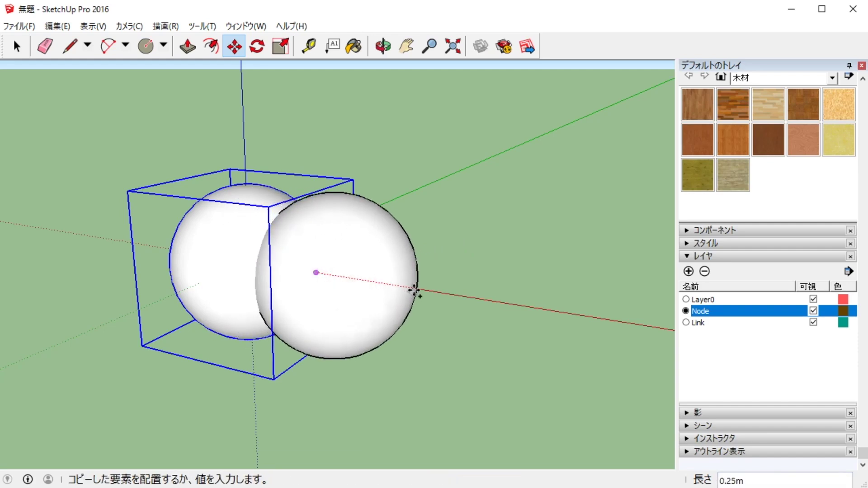
{"action": "type", "text": "2"}
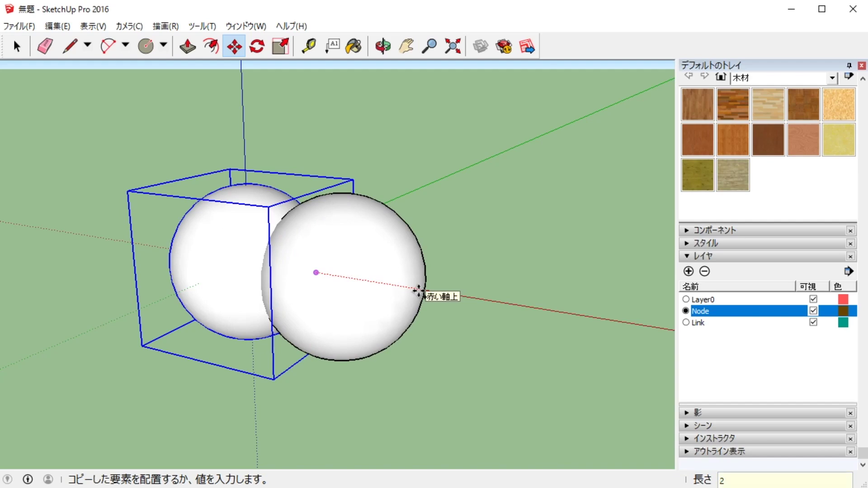
{"action": "key", "text": "Return"}
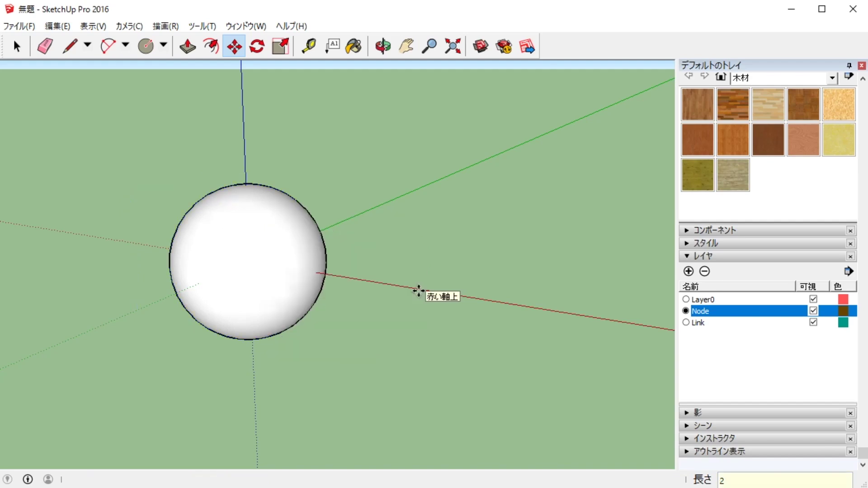
{"action": "type", "text": "*"}
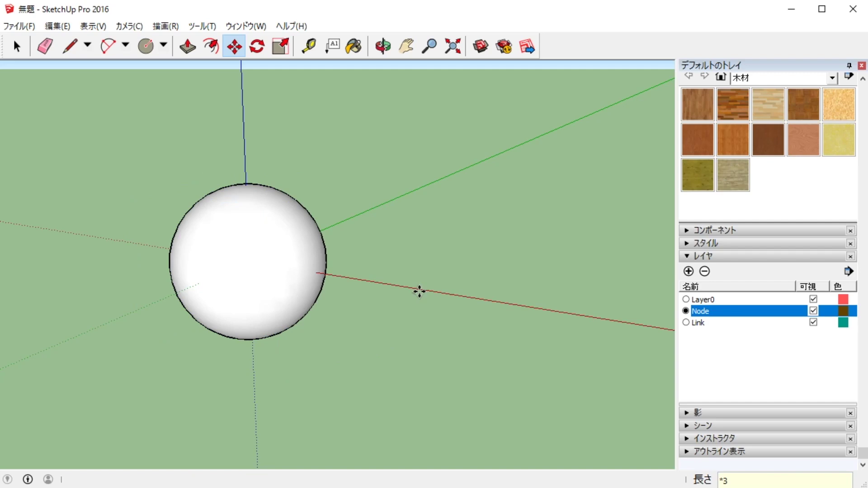
{"action": "key", "text": "Return"}
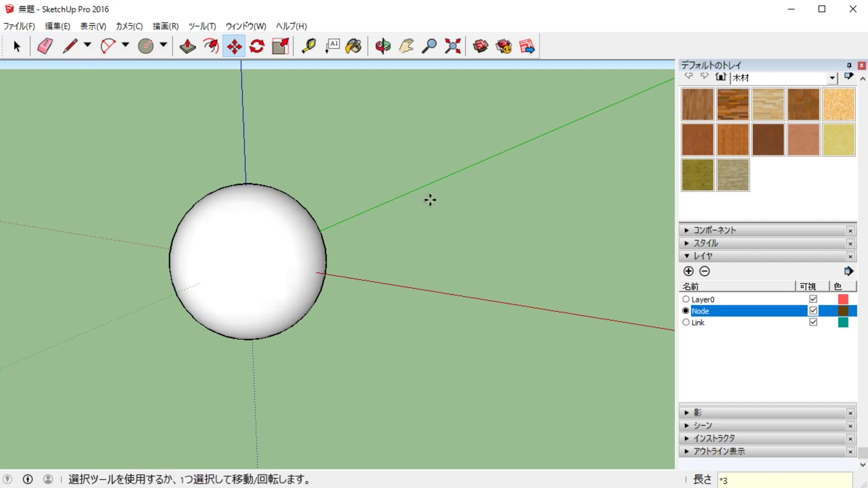
- Pan, orbit and zoom out to check the row of four spheres
{"action": "middle_click_drag", "start_coordinate": [430, 201], "coordinate": [355, 226]}
{"action": "middle_click_drag", "start_coordinate": [436, 236], "coordinate": [216, 183], "text": "shift"}
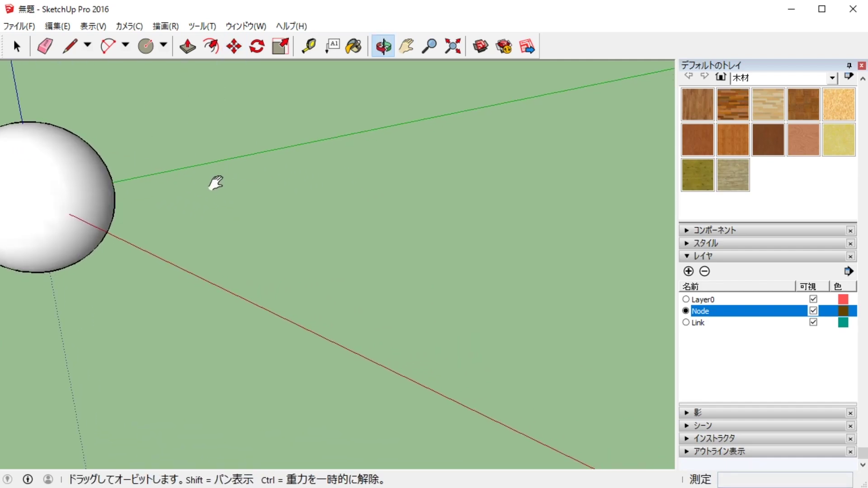
{"action": "mouse_move", "coordinate": [285, 216]}
{"action": "middle_mouse_down"}
{"action": "mouse_move", "coordinate": [375, 223]}
{"action": "mouse_move", "coordinate": [409, 252]}
{"action": "middle_mouse_up"}
{"action": "scroll", "coordinate": [409, 252], "scroll_direction": "down", "scroll_amount": 3}
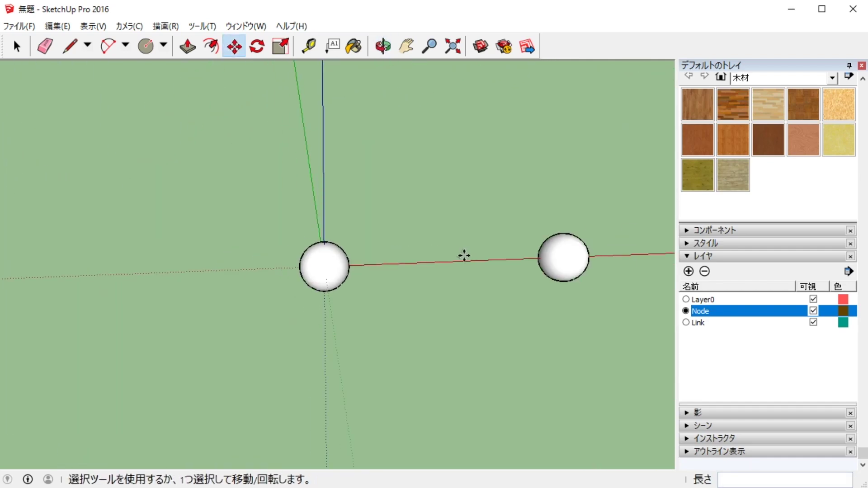
{"action": "middle_click_drag", "start_coordinate": [464, 256], "coordinate": [304, 285]}
{"action": "scroll", "coordinate": [312, 281], "scroll_direction": "down", "scroll_amount": 4}
{"action": "mouse_move", "coordinate": [566, 312]}
{"action": "middle_mouse_down"}
{"action": "mouse_move", "coordinate": [435, 335]}
{"action": "mouse_move", "coordinate": [538, 335]}
{"action": "mouse_move", "coordinate": [333, 314]}
{"action": "mouse_move", "coordinate": [389, 338]}
{"action": "middle_mouse_up"}
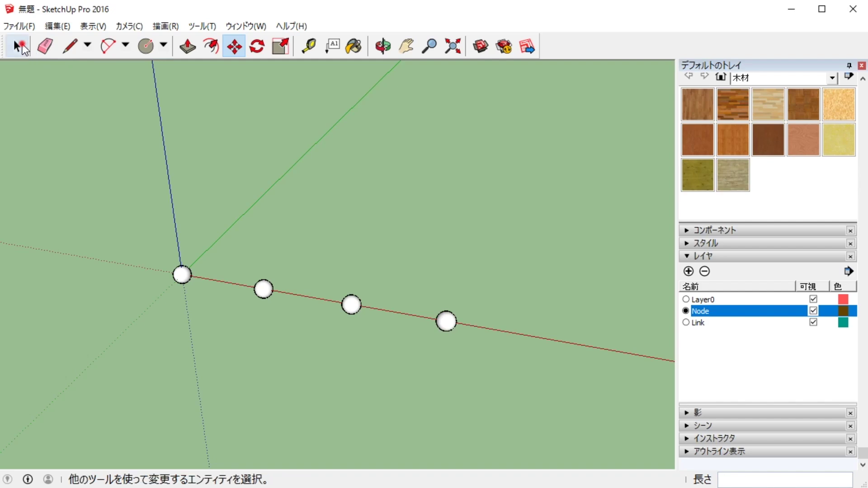
- Copy the four-sphere row 2 m up the blue axis three times (*3)
{"action": "left_click", "coordinate": [18, 46]}
{"action": "mouse_move", "coordinate": [138, 231]}
{"action": "left_mouse_down"}
{"action": "mouse_move", "coordinate": [525, 401]}
{"action": "mouse_move", "coordinate": [511, 387]}
{"action": "left_mouse_up"}
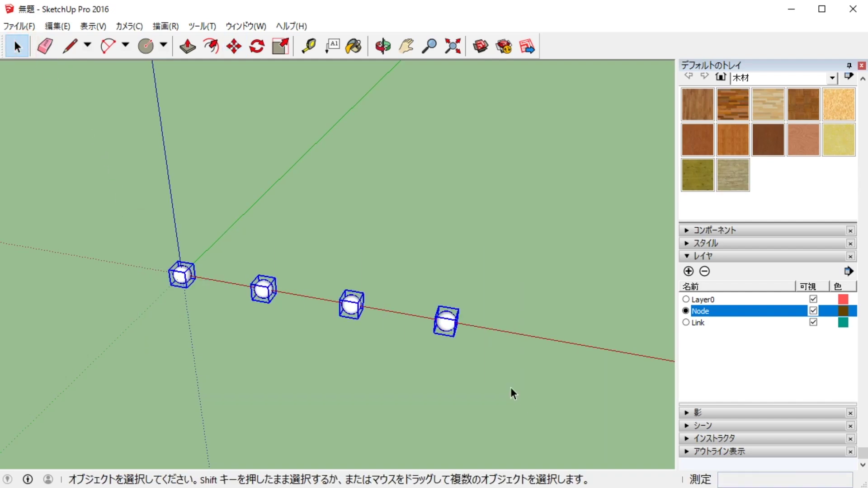
{"action": "left_click", "coordinate": [234, 46]}
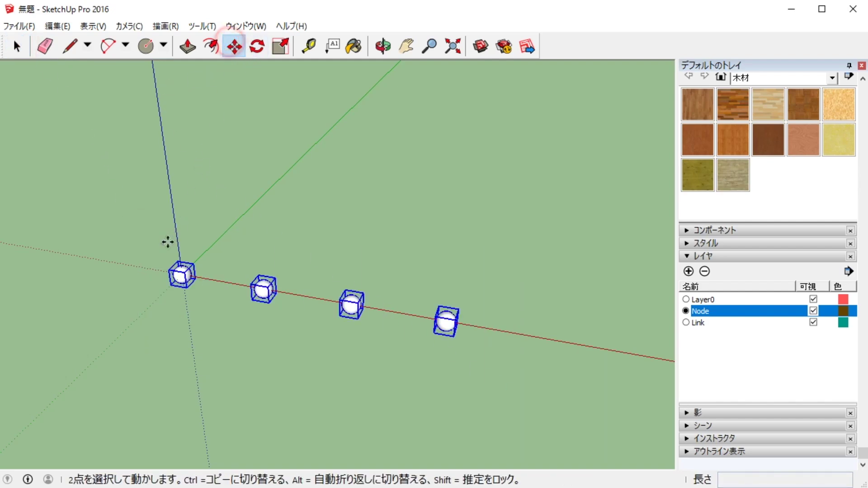
{"action": "scroll", "coordinate": [166, 254], "scroll_direction": "up", "scroll_amount": 2}
{"action": "scroll", "coordinate": [186, 256], "scroll_direction": "up", "scroll_amount": 3}
{"action": "scroll", "coordinate": [193, 275], "scroll_direction": "up", "scroll_amount": 1}
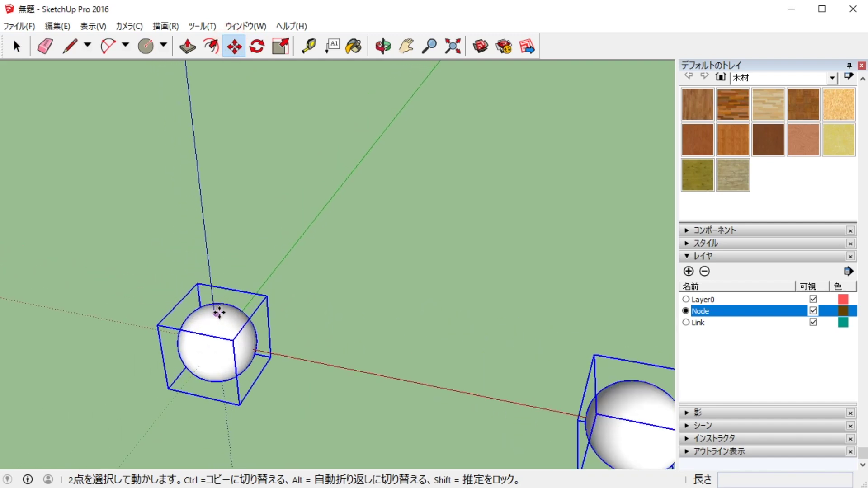
{"action": "scroll", "coordinate": [218, 311], "scroll_direction": "up", "scroll_amount": 1}
{"action": "scroll", "coordinate": [216, 312], "scroll_direction": "up", "scroll_amount": 1}
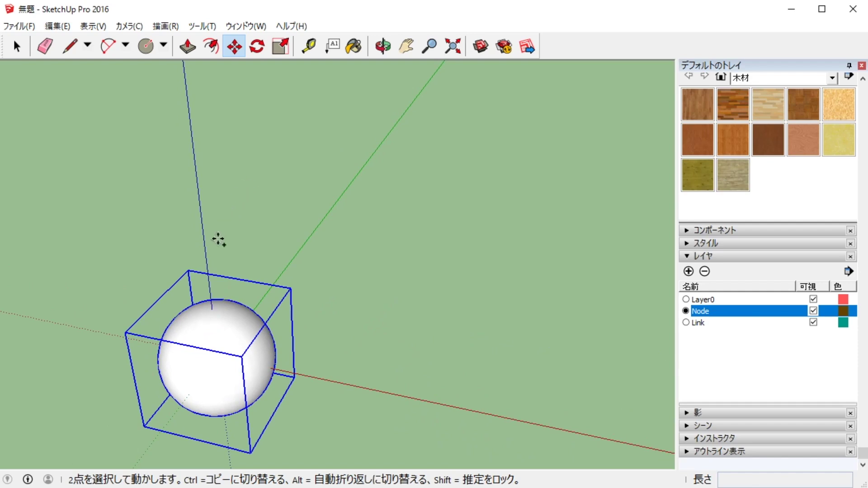
{"action": "left_click", "coordinate": [211, 309], "text": "ctrl"}
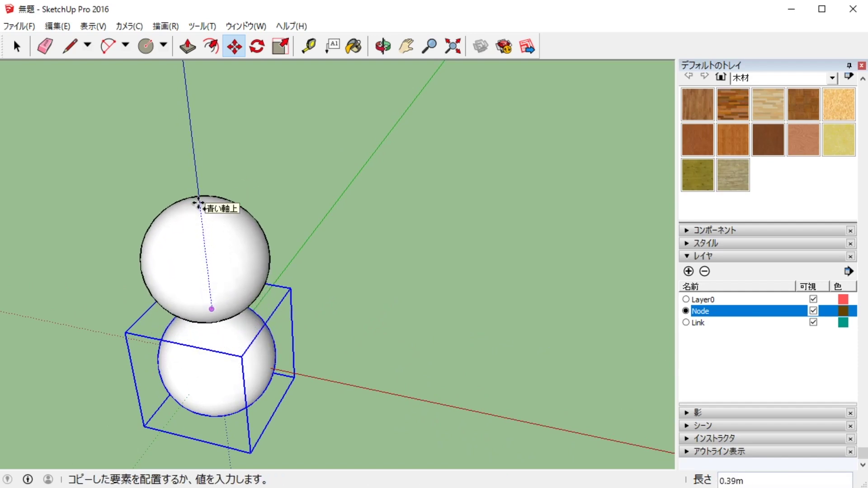
{"action": "key", "text": "Return"}
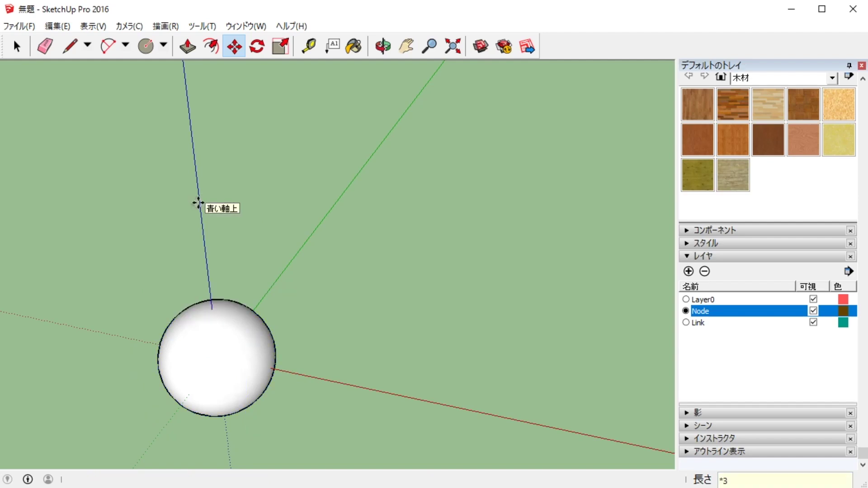
- Orbit and zoom to view the 4-by-4 sphere grid head-on
{"action": "middle_click_drag", "start_coordinate": [459, 246], "coordinate": [213, 203]}
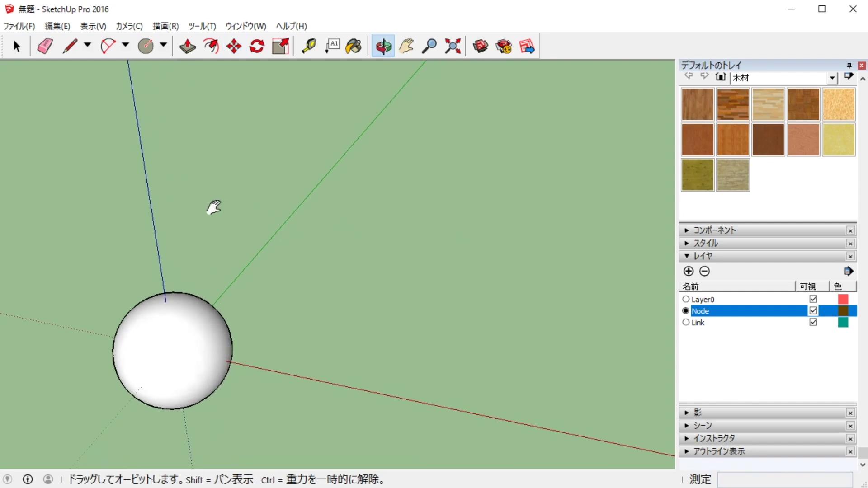
{"action": "middle_click_drag", "start_coordinate": [455, 236], "coordinate": [57, 222]}
{"action": "middle_click_drag", "start_coordinate": [253, 231], "coordinate": [587, 253]}
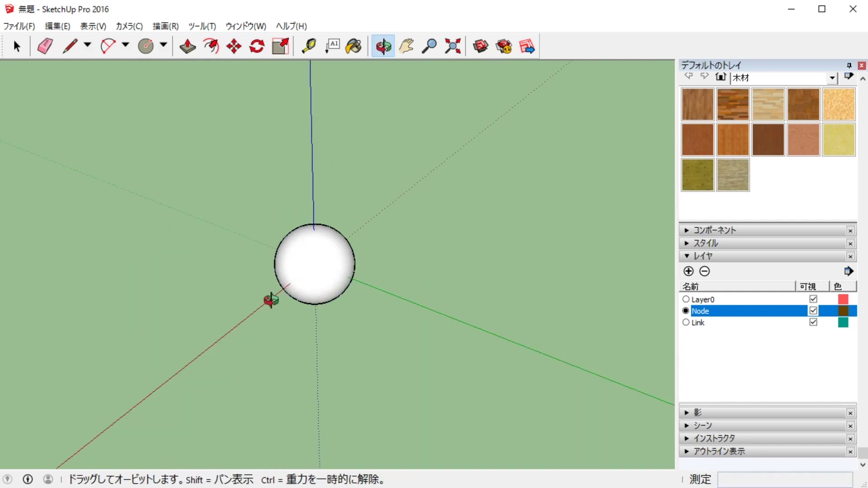
{"action": "middle_click_drag", "start_coordinate": [393, 310], "coordinate": [376, 324]}
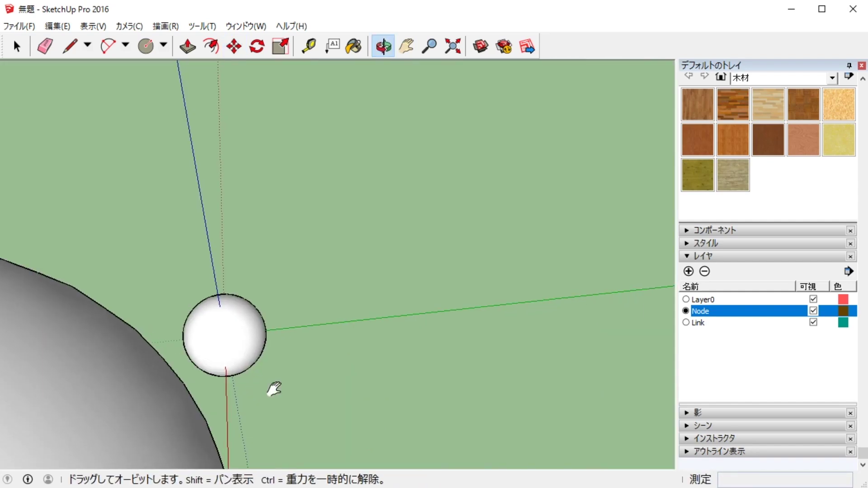
{"action": "scroll", "coordinate": [376, 325], "scroll_direction": "down", "scroll_amount": 5}
{"action": "scroll", "coordinate": [411, 312], "scroll_direction": "down", "scroll_amount": 3}
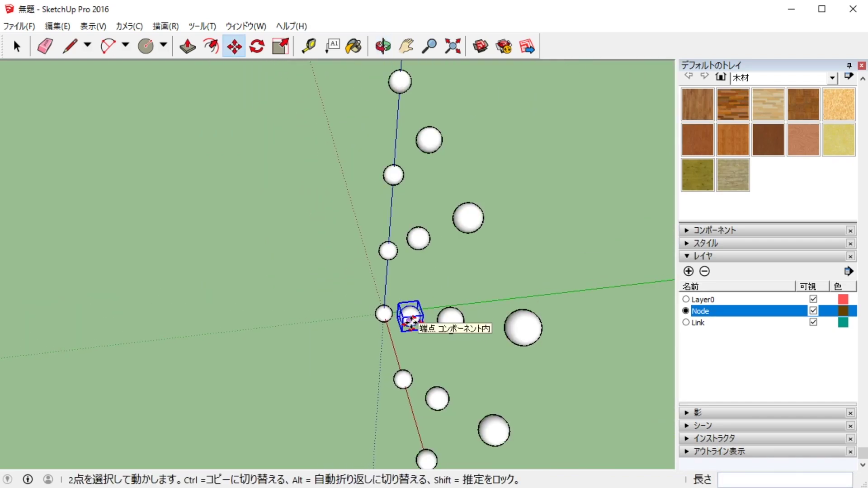
{"action": "mouse_move", "coordinate": [257, 267]}
{"action": "middle_mouse_down"}
{"action": "mouse_move", "coordinate": [262, 222]}
{"action": "mouse_move", "coordinate": [341, 89]}
{"action": "middle_mouse_up"}
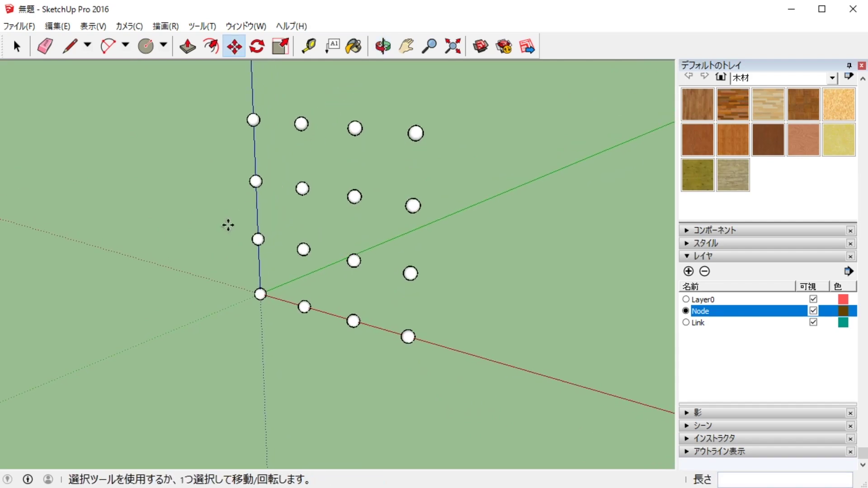
{"action": "mouse_move", "coordinate": [229, 225]}
{"action": "middle_mouse_down"}
{"action": "mouse_move", "coordinate": [325, 209]}
{"action": "mouse_move", "coordinate": [432, 176]}
{"action": "mouse_move", "coordinate": [267, 213]}
{"action": "mouse_move", "coordinate": [240, 205]}
{"action": "middle_mouse_up"}
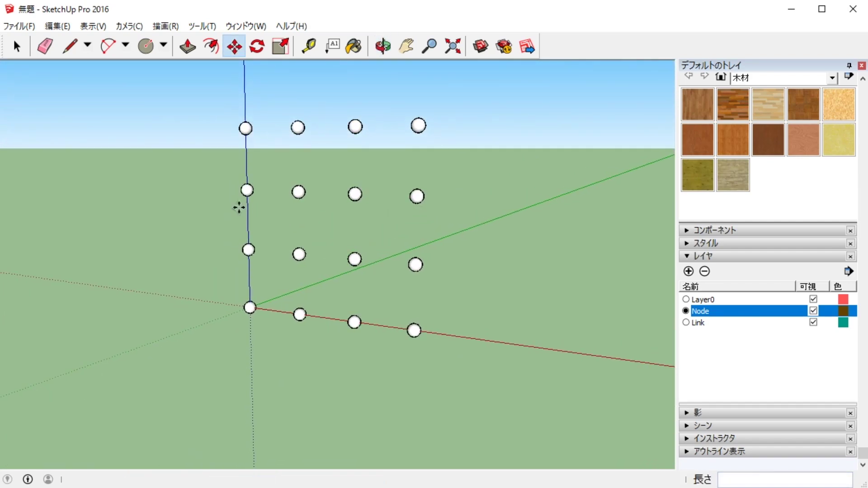
- Copy the 4-by-4 sphere grid 2 m along the green axis
{"action": "left_click", "coordinate": [18, 45]}
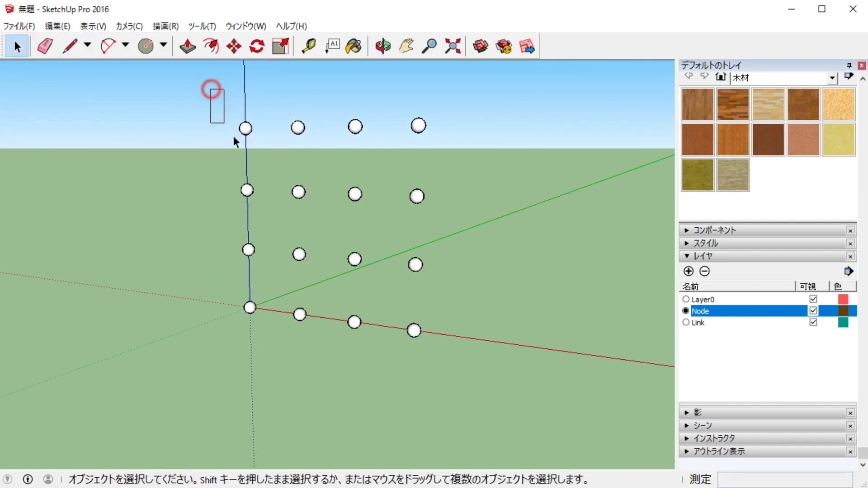
{"action": "left_click_drag", "start_coordinate": [233, 138], "coordinate": [482, 407]}
{"action": "mouse_move", "coordinate": [517, 281]}
{"action": "middle_mouse_down"}
{"action": "mouse_move", "coordinate": [354, 289]}
{"action": "mouse_move", "coordinate": [349, 271]}
{"action": "middle_mouse_up"}
{"action": "left_click", "coordinate": [235, 47]}
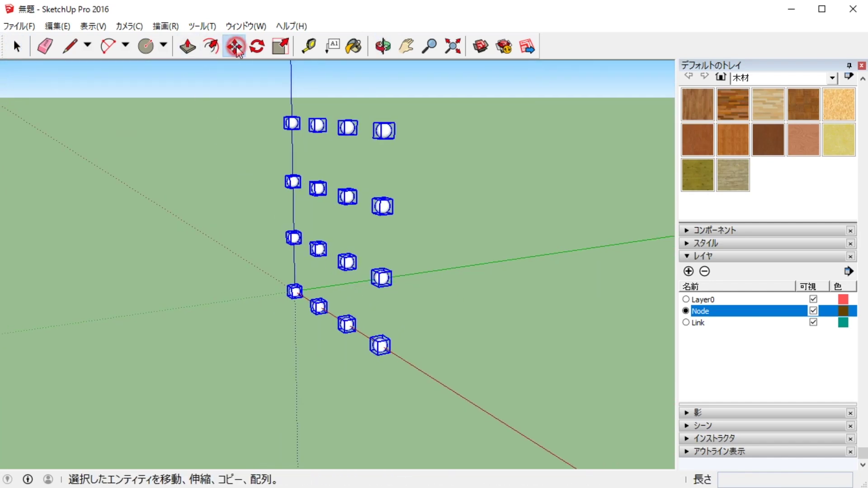
{"action": "mouse_move", "coordinate": [410, 283]}
{"action": "middle_mouse_down"}
{"action": "mouse_move", "coordinate": [180, 260]}
{"action": "mouse_move", "coordinate": [423, 313]}
{"action": "mouse_move", "coordinate": [379, 300]}
{"action": "mouse_move", "coordinate": [391, 291]}
{"action": "middle_mouse_up"}
{"action": "scroll", "coordinate": [379, 300], "scroll_direction": "up", "scroll_amount": 5}
{"action": "scroll", "coordinate": [355, 294], "scroll_direction": "up", "scroll_amount": 2}
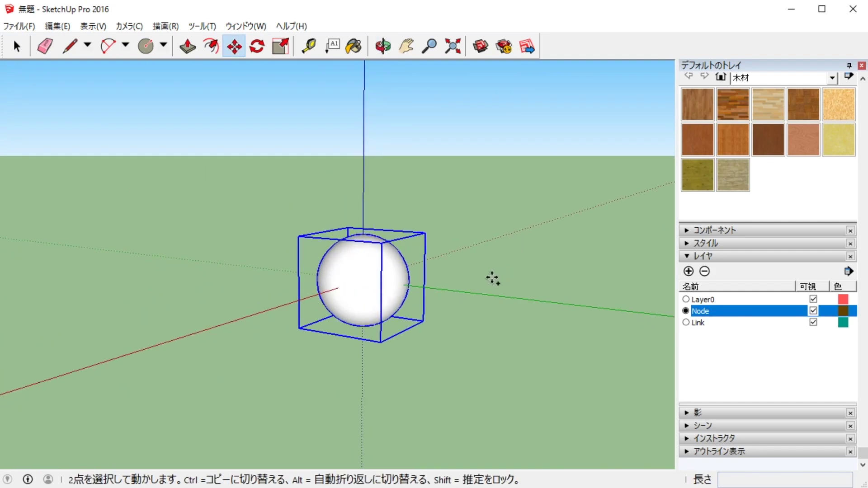
{"action": "left_click", "coordinate": [404, 286], "text": "ctrl"}
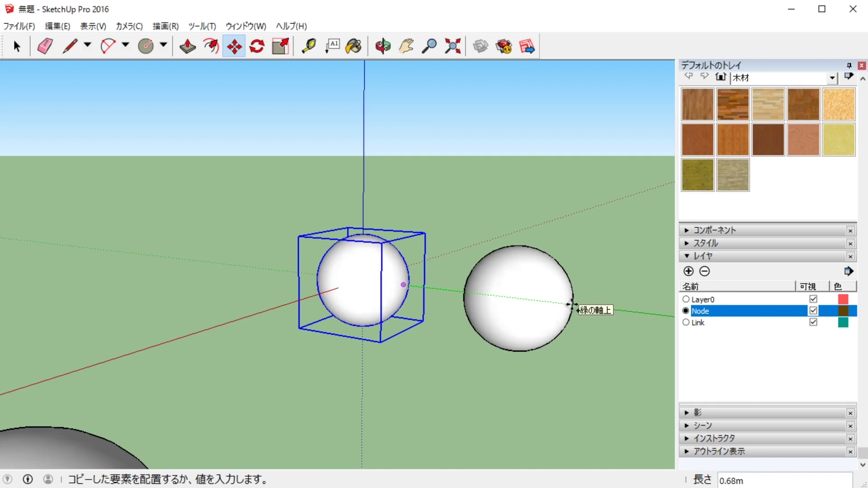
{"action": "type", "text": "2"}
{"action": "key", "text": "Return"}
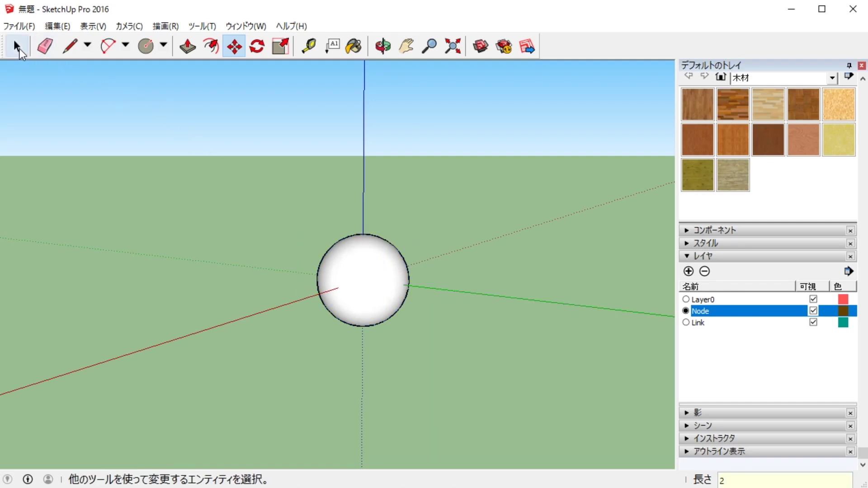
- Orbit and zoom out to see both layers of the sphere lattice
{"action": "left_click", "coordinate": [17, 45]}
{"action": "mouse_move", "coordinate": [387, 221]}
{"action": "middle_mouse_down"}
{"action": "mouse_move", "coordinate": [246, 262]}
{"action": "mouse_move", "coordinate": [617, 277]}
{"action": "mouse_move", "coordinate": [361, 329]}
{"action": "mouse_move", "coordinate": [308, 360]}
{"action": "mouse_move", "coordinate": [354, 326]}
{"action": "middle_mouse_up"}
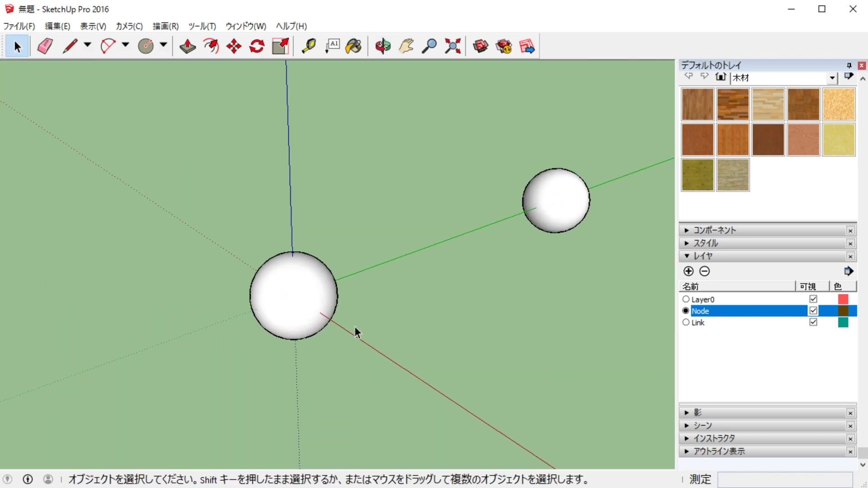
{"action": "mouse_move", "coordinate": [552, 194]}
{"action": "middle_mouse_down"}
{"action": "mouse_move", "coordinate": [354, 333]}
{"action": "mouse_move", "coordinate": [465, 316]}
{"action": "mouse_move", "coordinate": [564, 262]}
{"action": "mouse_move", "coordinate": [342, 312]}
{"action": "mouse_move", "coordinate": [467, 258]}
{"action": "mouse_move", "coordinate": [445, 359]}
{"action": "mouse_move", "coordinate": [509, 366]}
{"action": "mouse_move", "coordinate": [427, 332]}
{"action": "middle_mouse_up"}
{"action": "scroll", "coordinate": [345, 330], "scroll_direction": "down", "scroll_amount": 5}
{"action": "scroll", "coordinate": [346, 330], "scroll_direction": "down", "scroll_amount": 3}
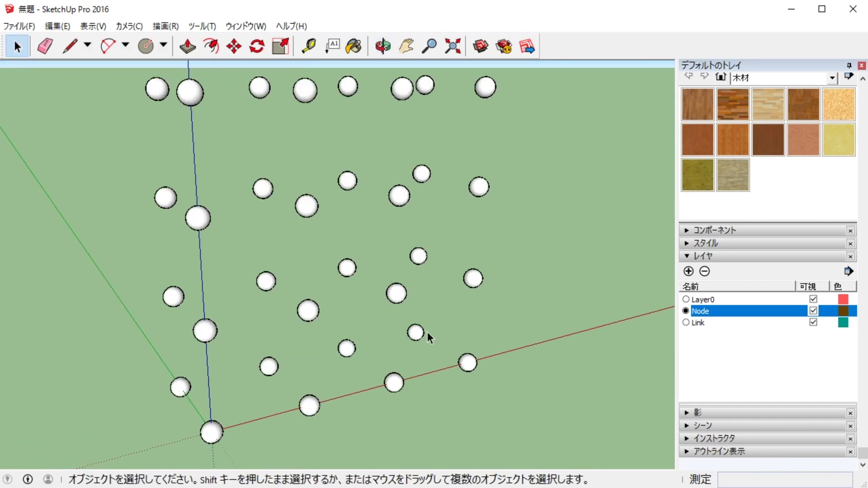
- Set Link as the current layer and turn off Node's visibility, leaving an empty view
{"action": "mouse_move", "coordinate": [330, 329]}
{"action": "middle_mouse_down"}
{"action": "mouse_move", "coordinate": [398, 359]}
{"action": "mouse_move", "coordinate": [484, 235]}
{"action": "mouse_move", "coordinate": [358, 322]}
{"action": "mouse_move", "coordinate": [178, 307]}
{"action": "middle_mouse_up"}
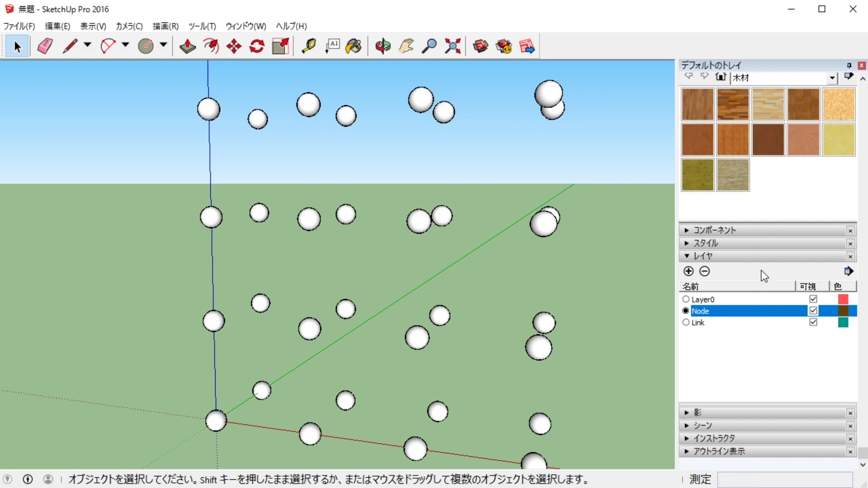
{"action": "left_click", "coordinate": [686, 323]}
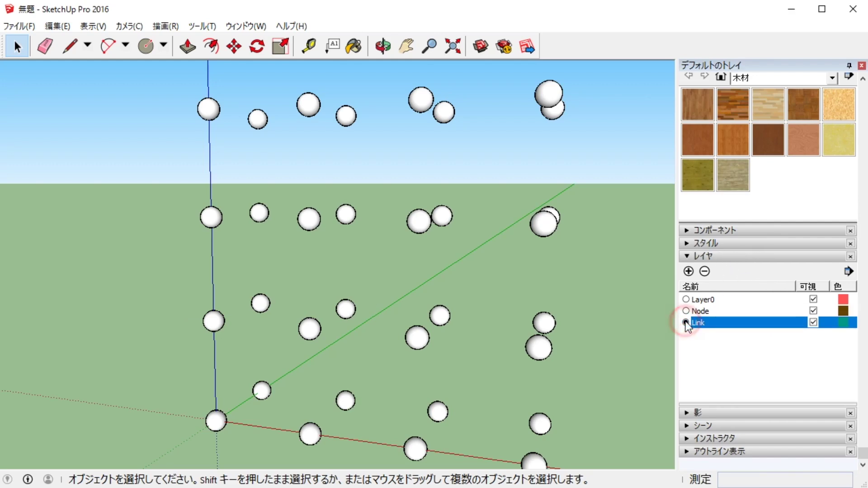
{"action": "left_click", "coordinate": [817, 311]}
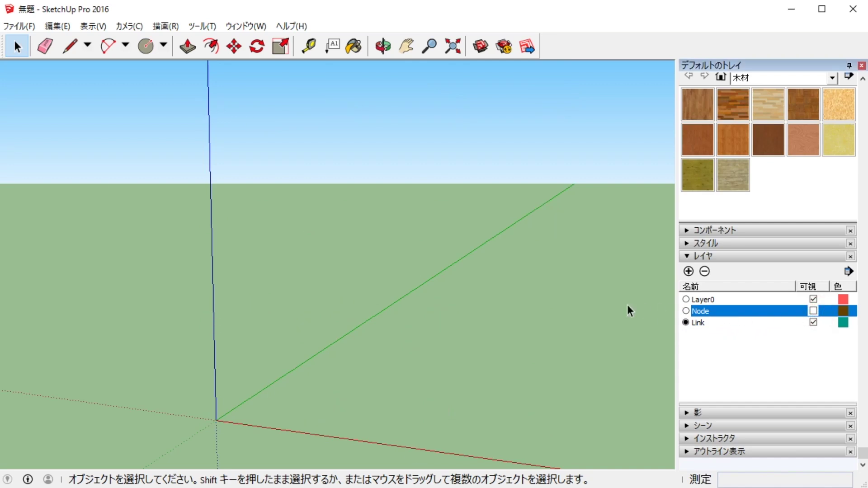
{"action": "middle_click_drag", "start_coordinate": [269, 301], "coordinate": [356, 247]}
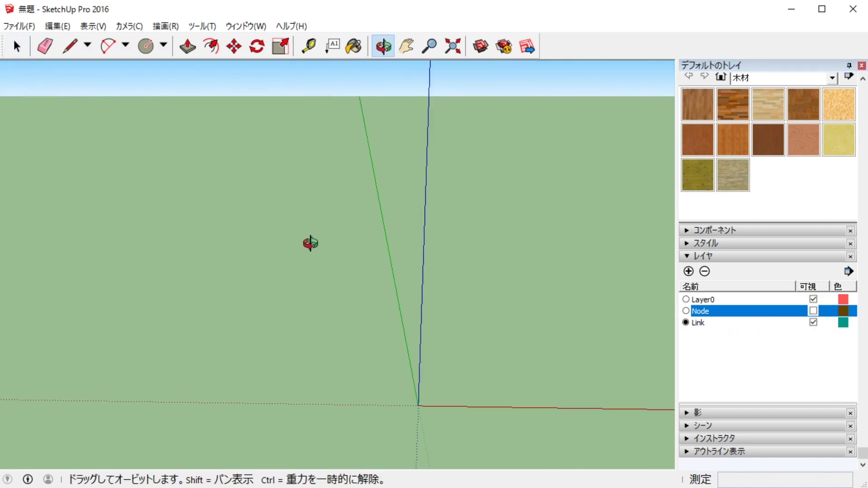
{"action": "mouse_move", "coordinate": [409, 247]}
{"action": "middle_mouse_down"}
{"action": "mouse_move", "coordinate": [128, 205]}
{"action": "mouse_move", "coordinate": [237, 208]}
{"action": "mouse_move", "coordinate": [122, 223]}
{"action": "mouse_move", "coordinate": [151, 210]}
{"action": "middle_mouse_up"}
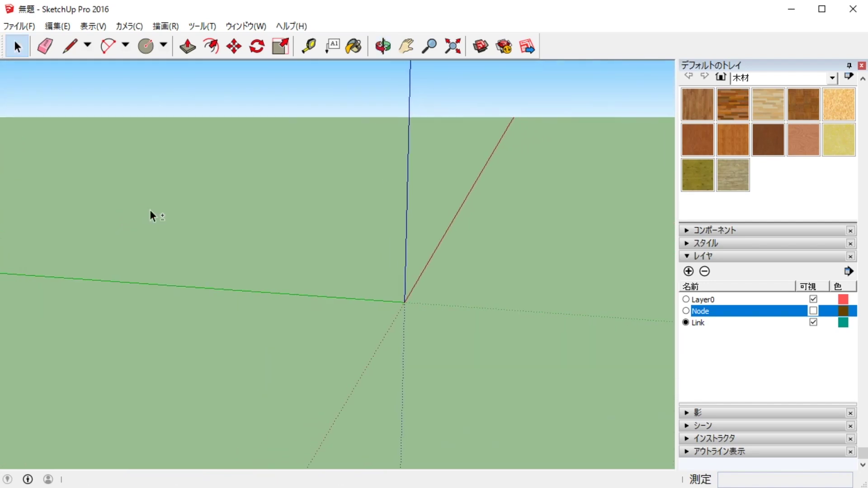
- Draw a 0.1 m radius circle centred on the axis origin, on the Link layer
{"action": "left_click", "coordinate": [144, 47]}
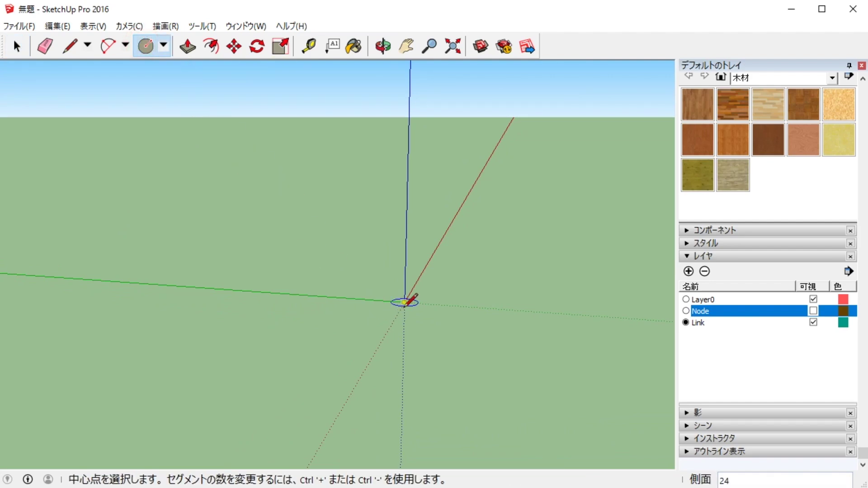
{"action": "mouse_move", "coordinate": [353, 326]}
{"action": "middle_mouse_down"}
{"action": "mouse_move", "coordinate": [355, 305]}
{"action": "mouse_move", "coordinate": [292, 345]}
{"action": "mouse_move", "coordinate": [339, 287]}
{"action": "mouse_move", "coordinate": [446, 302]}
{"action": "middle_mouse_up"}
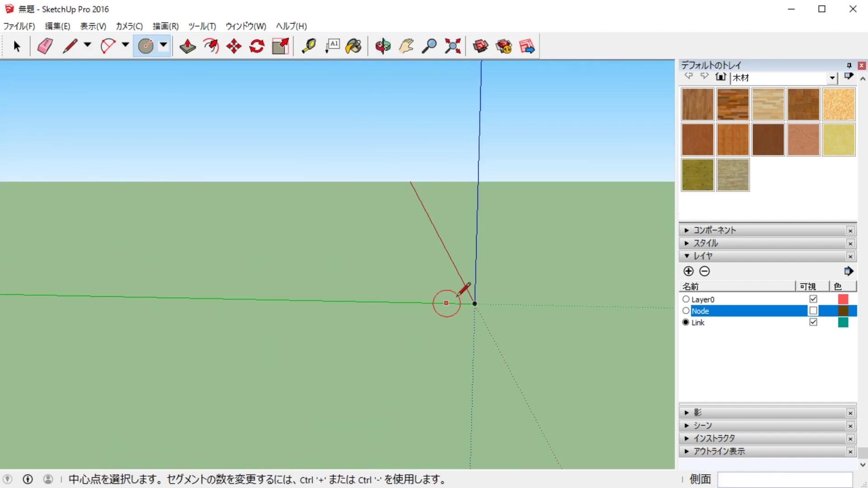
{"action": "left_click", "coordinate": [475, 304]}
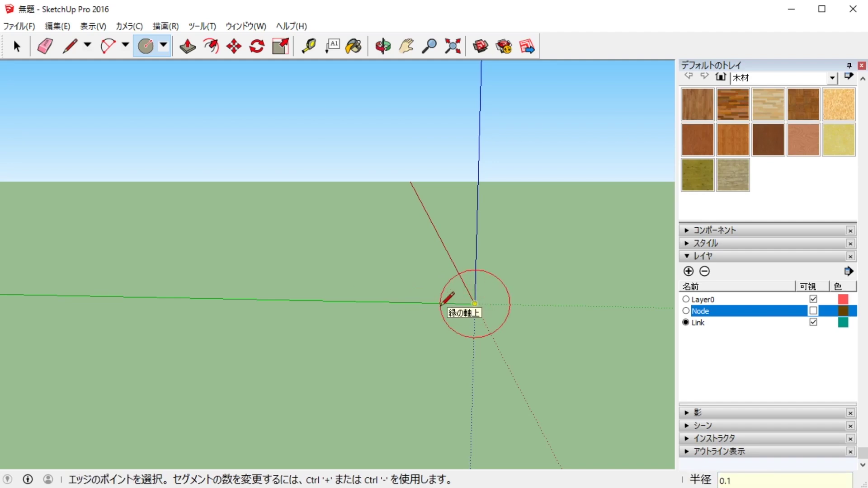
{"action": "key", "text": "Escape"}
{"action": "left_click", "coordinate": [475, 304]}
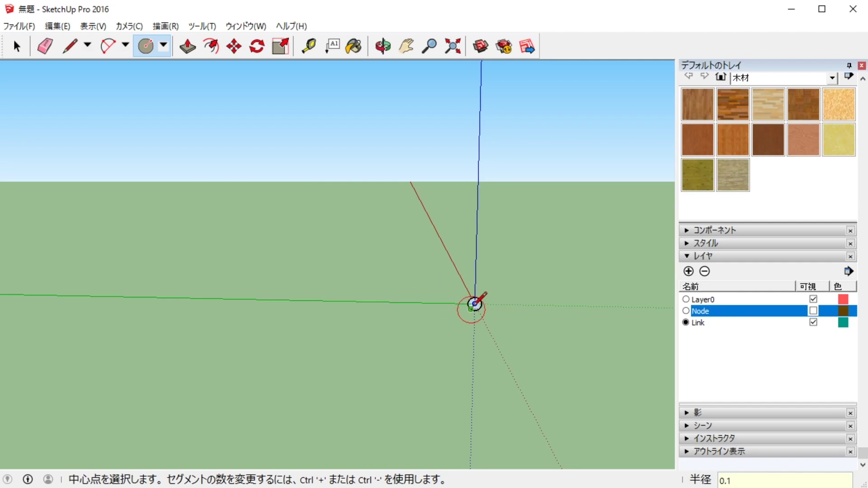
{"action": "scroll", "coordinate": [480, 307], "scroll_direction": "up", "scroll_amount": 1}
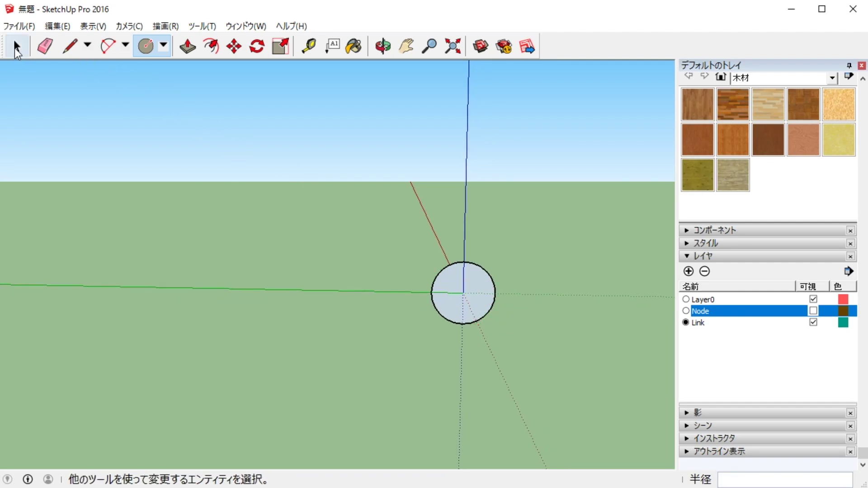
{"action": "left_click", "coordinate": [17, 46]}
- Change the 0.1 m Link circle's segment count from 24 to 36 in Entity Info
{"action": "left_click", "coordinate": [456, 263]}
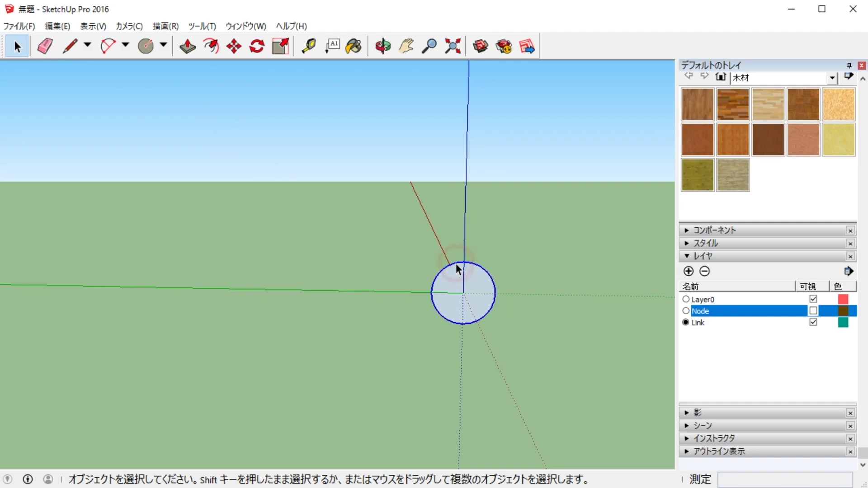
{"action": "right_click", "coordinate": [456, 263]}
{"action": "left_click", "coordinate": [490, 271]}
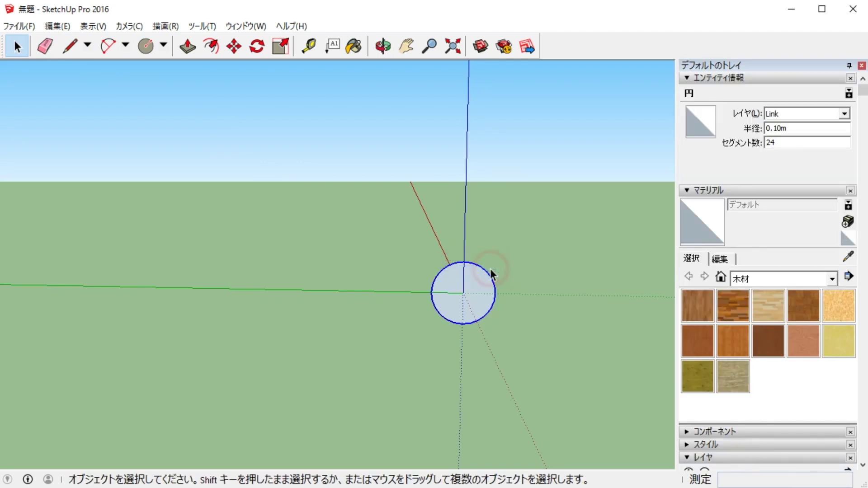
{"action": "double_click", "coordinate": [781, 143]}
{"action": "type", "text": "36"}
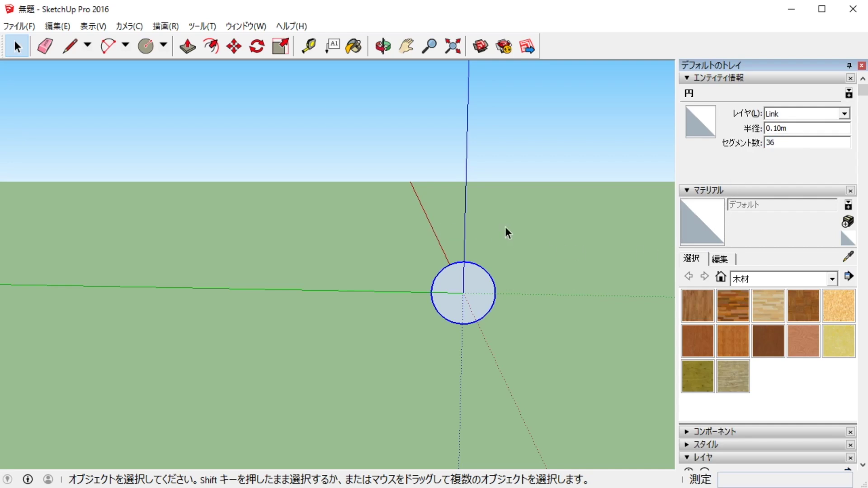
{"action": "middle_click_drag", "start_coordinate": [505, 227], "coordinate": [109, 187]}
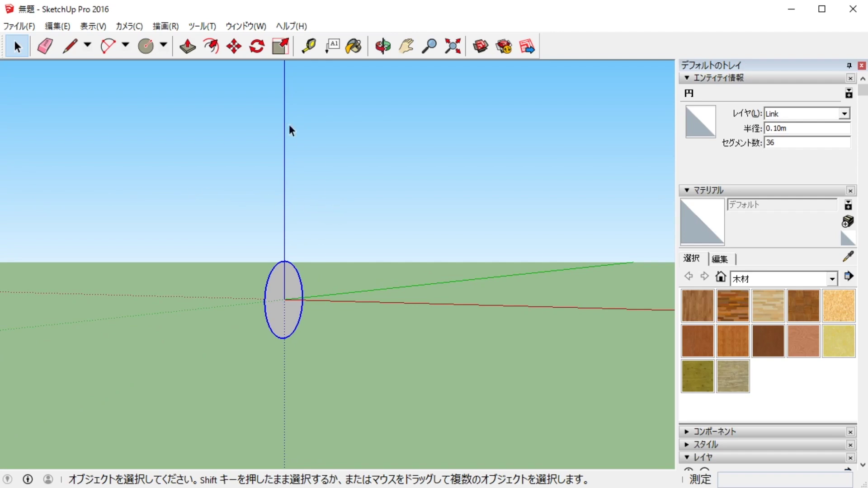
- Push/pull the circle 2 m along the red axis into a cylinder and select it
{"action": "left_click", "coordinate": [188, 46]}
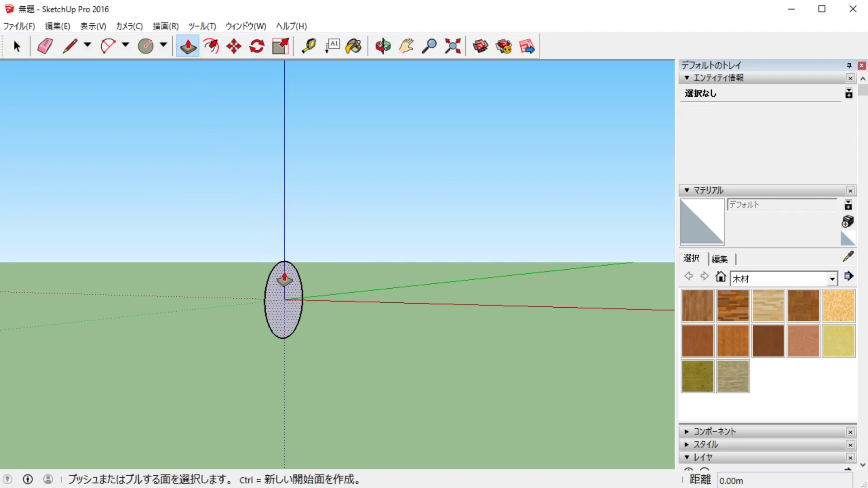
{"action": "left_click_drag", "start_coordinate": [284, 280], "coordinate": [441, 319]}
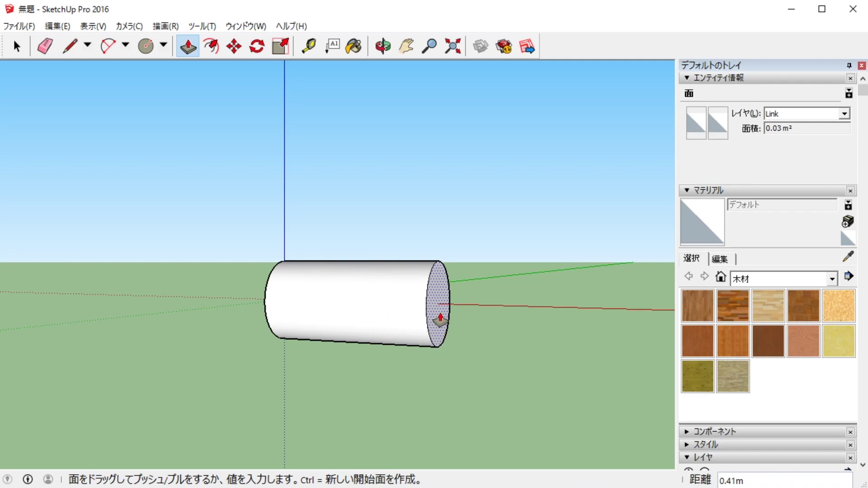
{"action": "type", "text": "2.00m"}
{"action": "key", "text": "Return"}
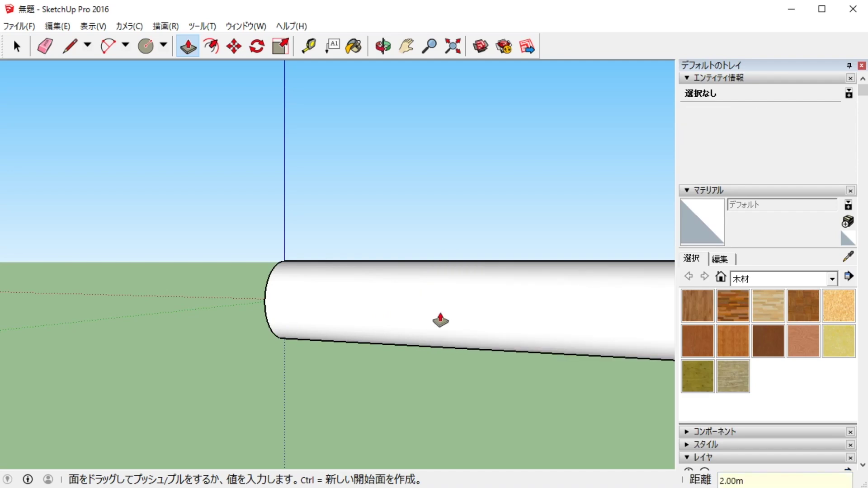
{"action": "left_click", "coordinate": [13, 47]}
{"action": "mouse_move", "coordinate": [111, 178]}
{"action": "middle_mouse_down"}
{"action": "mouse_move", "coordinate": [358, 229]}
{"action": "mouse_move", "coordinate": [208, 231]}
{"action": "mouse_move", "coordinate": [265, 215]}
{"action": "middle_mouse_up"}
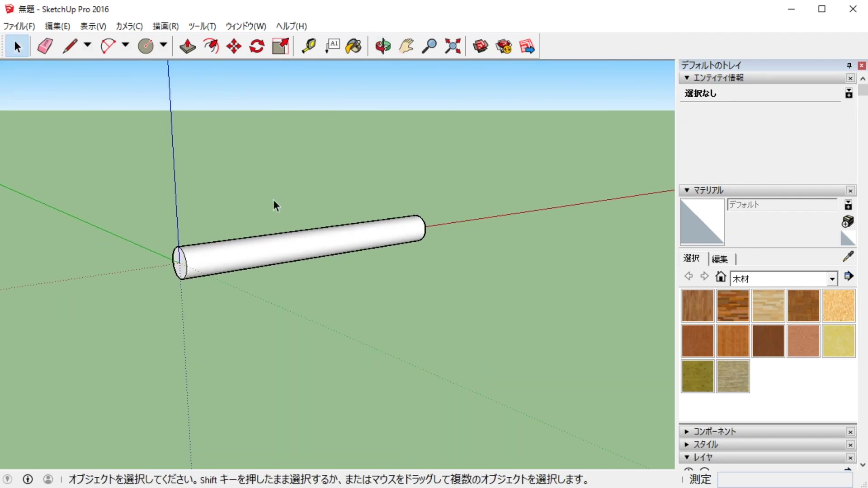
{"action": "left_click_drag", "start_coordinate": [234, 244], "coordinate": [478, 323]}
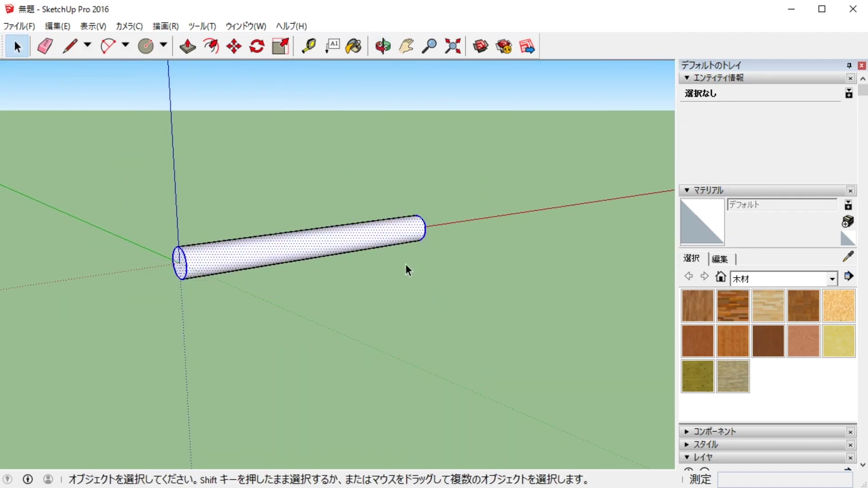
- Make the selected cylinder into a component named Link
{"action": "right_click", "coordinate": [357, 229]}
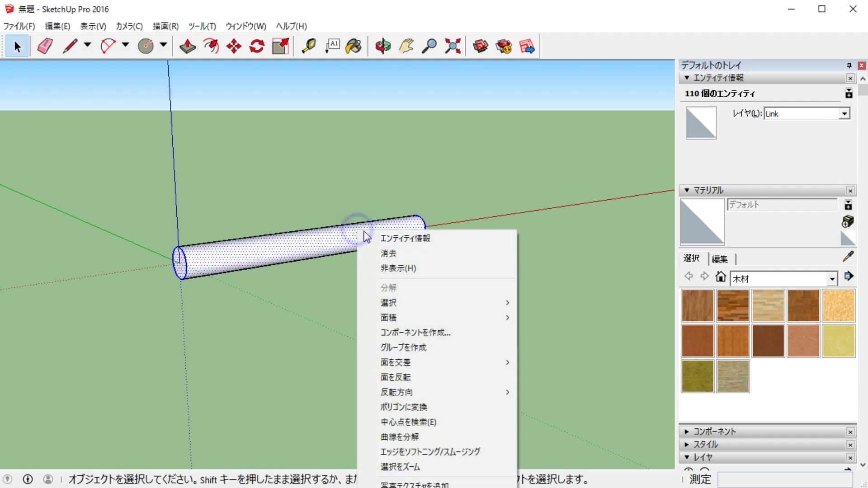
{"action": "left_click", "coordinate": [406, 331]}
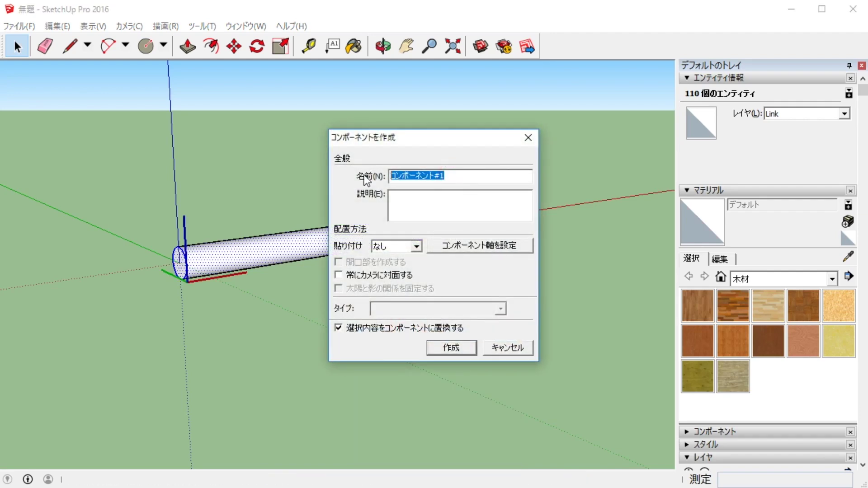
{"action": "type", "text": "Link"}
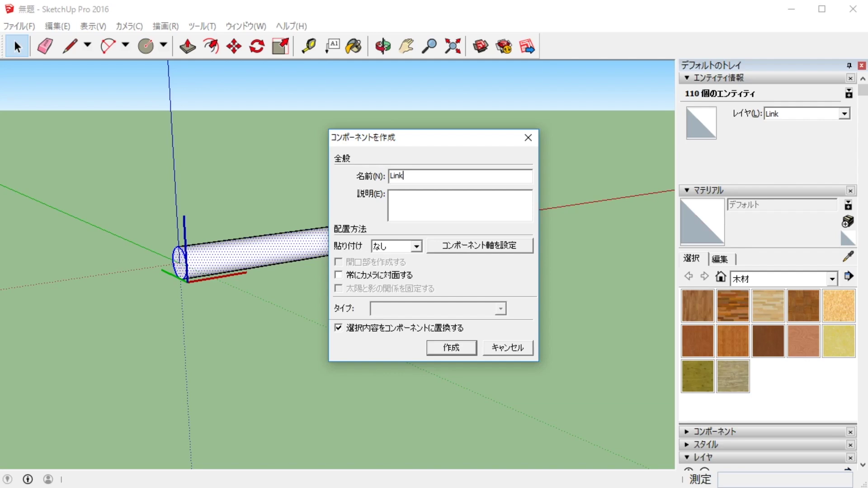
{"action": "left_click", "coordinate": [443, 348]}
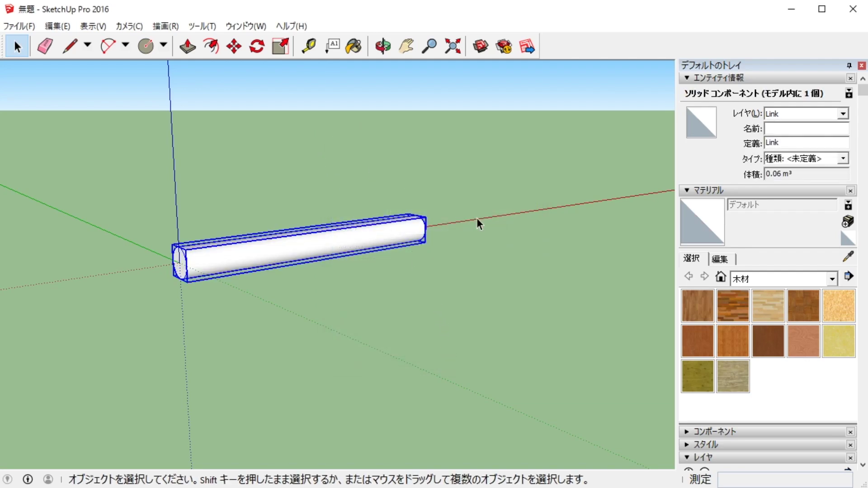
{"action": "middle_click_drag", "start_coordinate": [476, 218], "coordinate": [241, 197]}
{"action": "mouse_move", "coordinate": [528, 236]}
{"action": "middle_mouse_down"}
{"action": "mouse_move", "coordinate": [343, 226]}
{"action": "mouse_move", "coordinate": [296, 234]}
{"action": "middle_mouse_up"}
- Copy the Link rod 2 m along the red axis twice, giving a row of three
{"action": "left_click", "coordinate": [228, 53]}
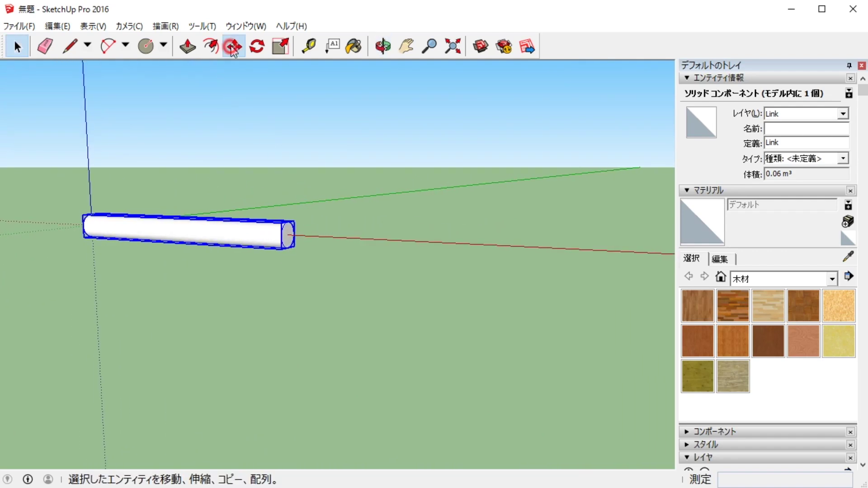
{"action": "mouse_move", "coordinate": [385, 217]}
{"action": "middle_mouse_down"}
{"action": "mouse_move", "coordinate": [325, 219]}
{"action": "mouse_move", "coordinate": [352, 208]}
{"action": "middle_mouse_up"}
{"action": "scroll", "coordinate": [317, 206], "scroll_direction": "up", "scroll_amount": 1}
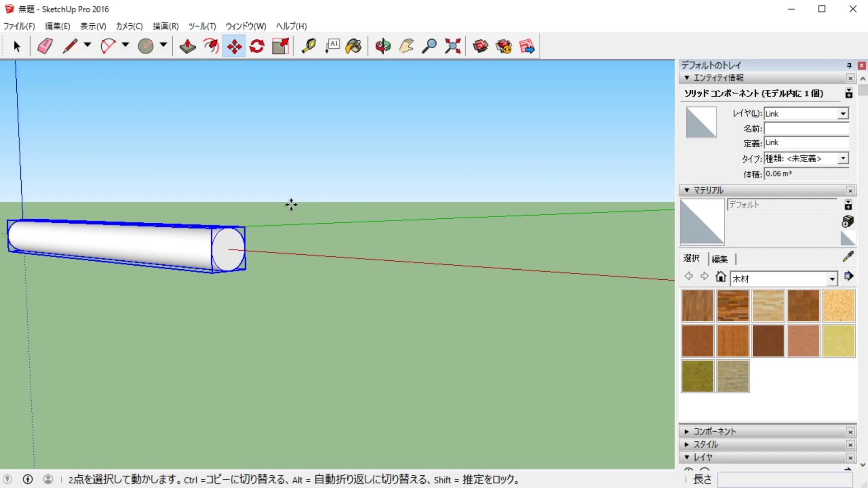
{"action": "scroll", "coordinate": [265, 222], "scroll_direction": "up", "scroll_amount": 1}
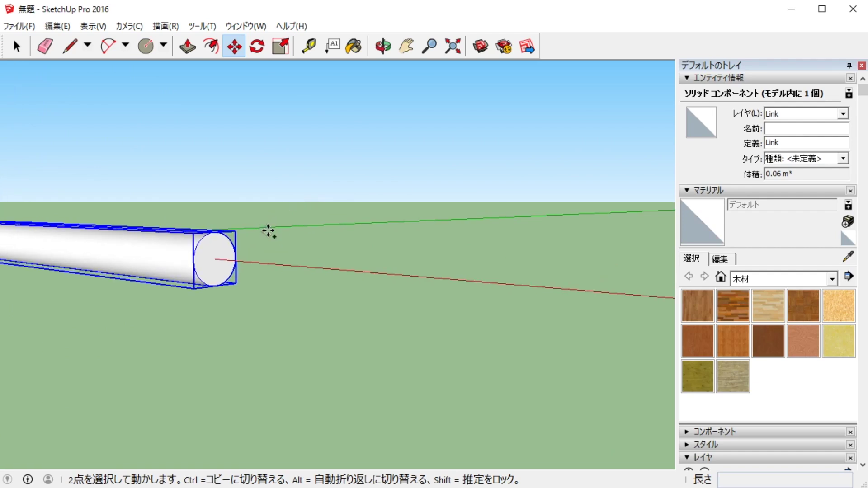
{"action": "left_click", "coordinate": [215, 260], "text": "ctrl"}
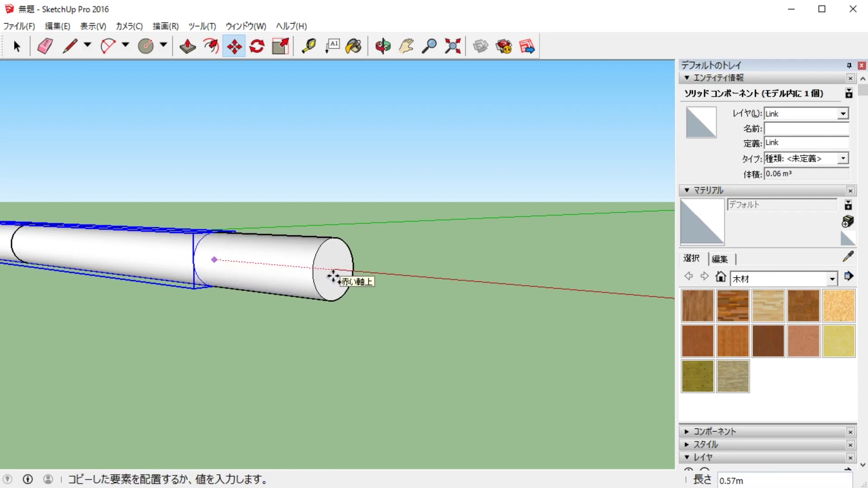
{"action": "type", "text": "*2"}
{"action": "key", "text": "Return"}
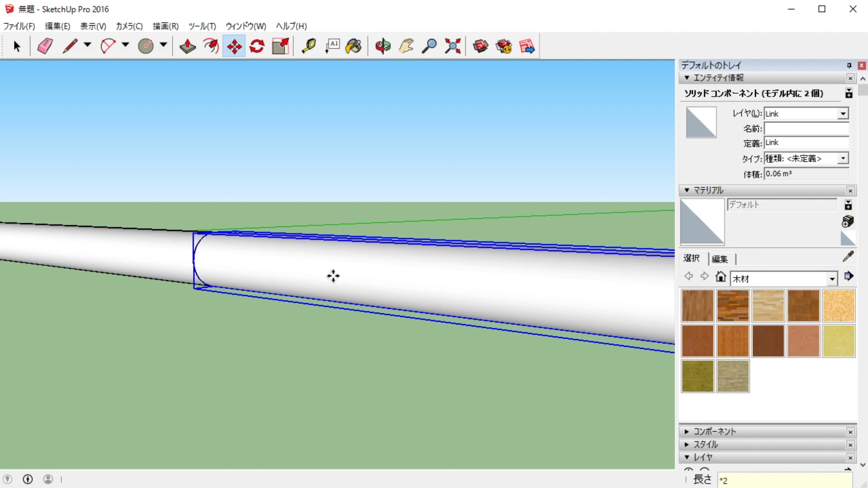
{"action": "key", "text": "ctrl+t"}
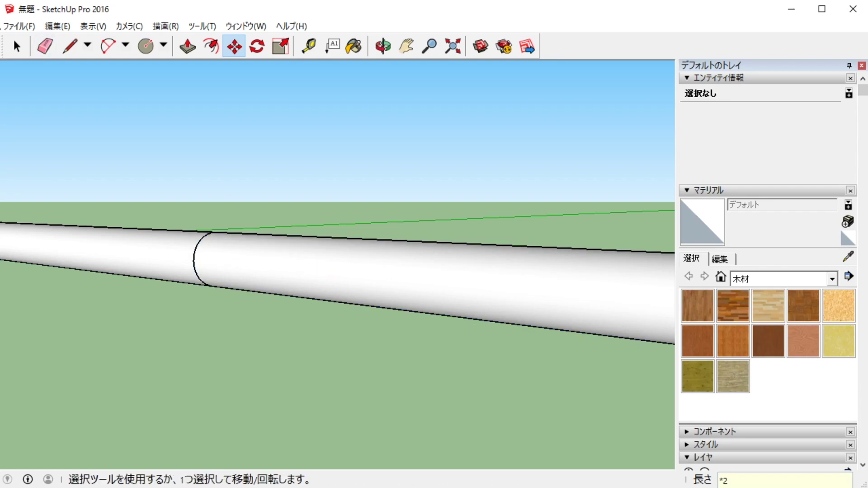
- Toggle the Node layer on and off to check the rods line up with the spheres
{"action": "middle_click_drag", "start_coordinate": [77, 128], "coordinate": [258, 184]}
{"action": "scroll", "coordinate": [445, 192], "scroll_direction": "down", "scroll_amount": 3}
{"action": "scroll", "coordinate": [445, 193], "scroll_direction": "down", "scroll_amount": 2}
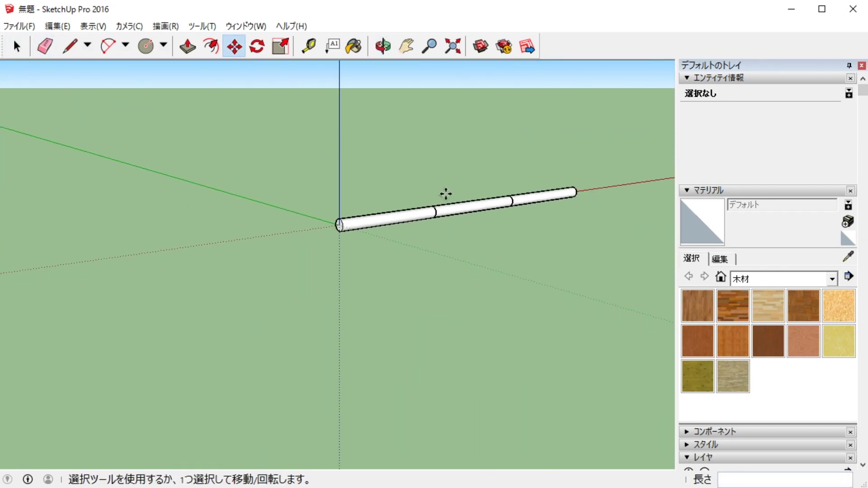
{"action": "mouse_move", "coordinate": [446, 194]}
{"action": "middle_mouse_down"}
{"action": "mouse_move", "coordinate": [442, 258]}
{"action": "mouse_move", "coordinate": [287, 291]}
{"action": "mouse_move", "coordinate": [228, 319]}
{"action": "mouse_move", "coordinate": [229, 297]}
{"action": "middle_mouse_up"}
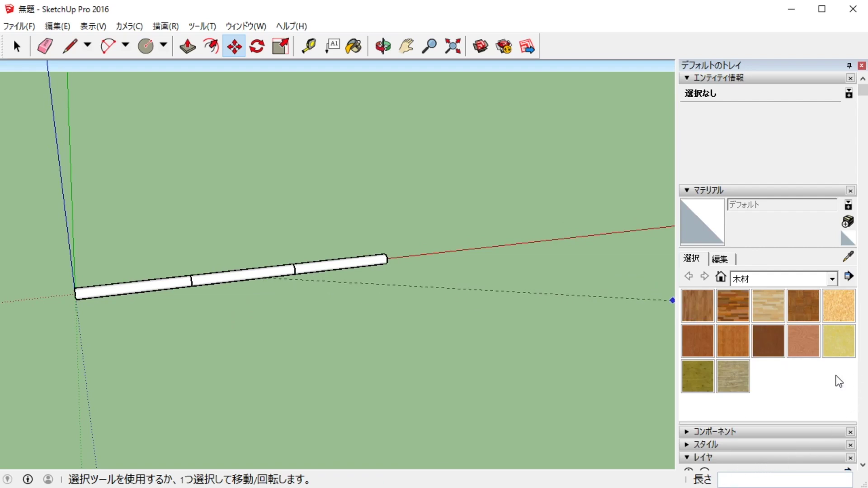
{"action": "scroll", "coordinate": [834, 381], "scroll_direction": "down", "scroll_amount": 3}
{"action": "scroll", "coordinate": [814, 371], "scroll_direction": "down", "scroll_amount": 1}
{"action": "left_click", "coordinate": [813, 311]}
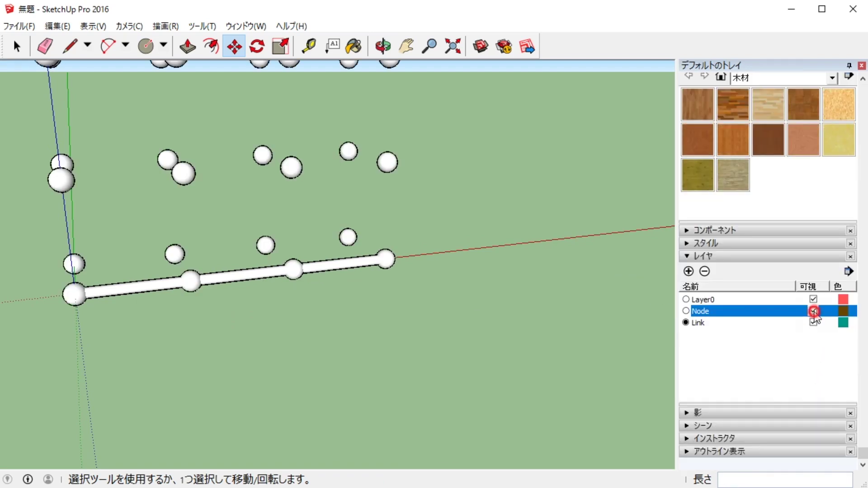
{"action": "left_click", "coordinate": [813, 311]}
{"action": "middle_click_drag", "start_coordinate": [314, 278], "coordinate": [344, 357]}
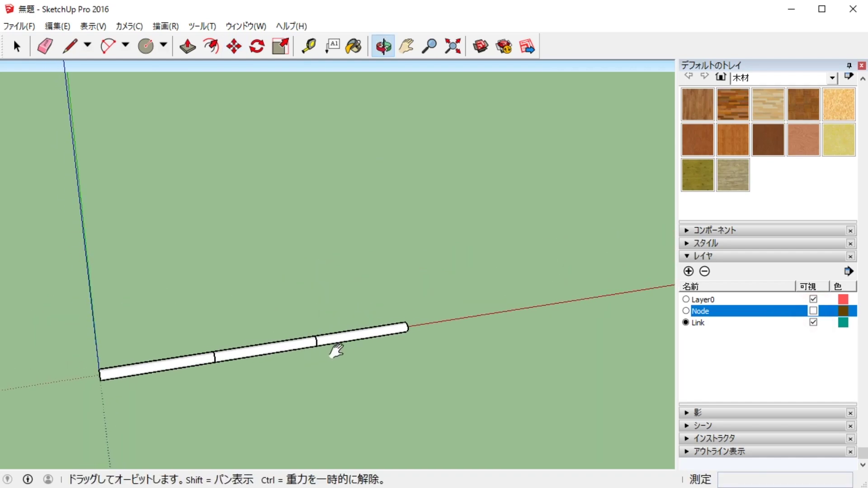
{"action": "left_click", "coordinate": [813, 311]}
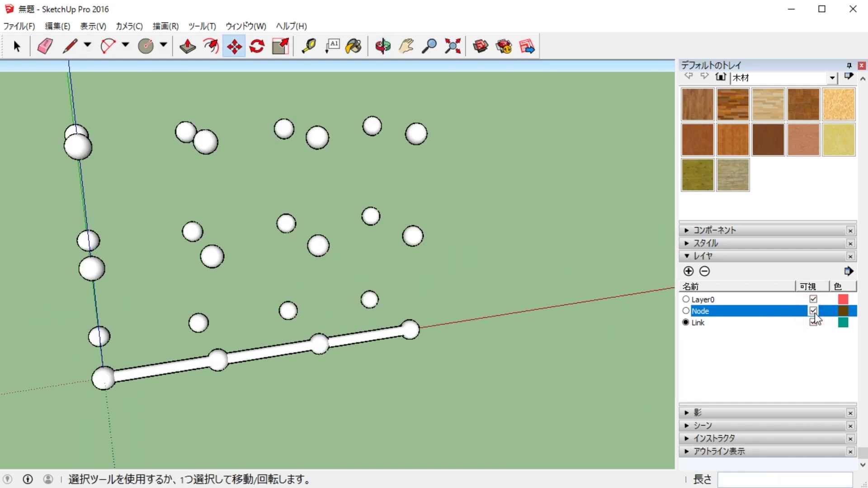
{"action": "left_click", "coordinate": [814, 311]}
{"action": "left_click", "coordinate": [17, 46]}
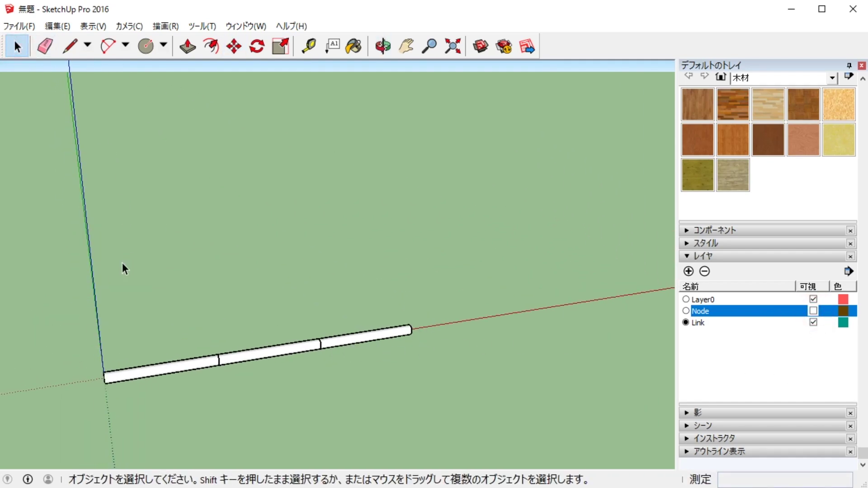
- Select the whole row of Link rods
{"action": "left_click_drag", "start_coordinate": [51, 315], "coordinate": [499, 430]}
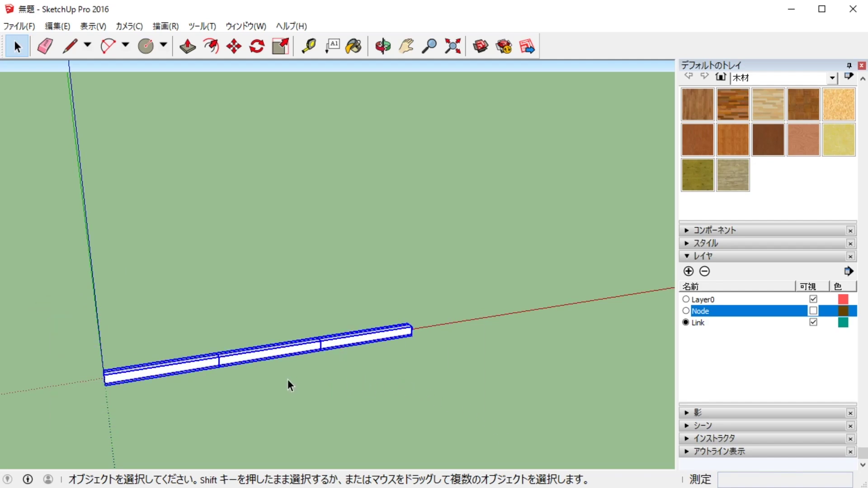
{"action": "middle_click_drag", "start_coordinate": [288, 379], "coordinate": [515, 260]}
{"action": "middle_click_drag", "start_coordinate": [271, 299], "coordinate": [343, 271]}
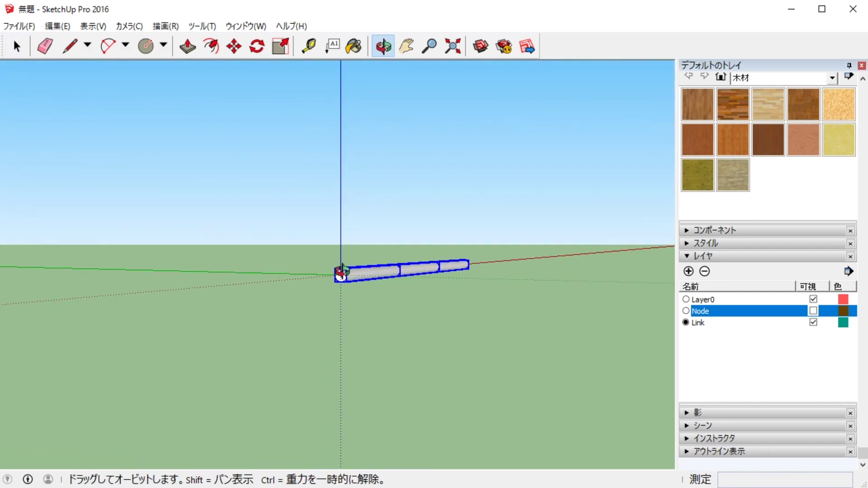
{"action": "scroll", "coordinate": [349, 273], "scroll_direction": "up", "scroll_amount": 2}
{"action": "scroll", "coordinate": [346, 274], "scroll_direction": "up", "scroll_amount": 3}
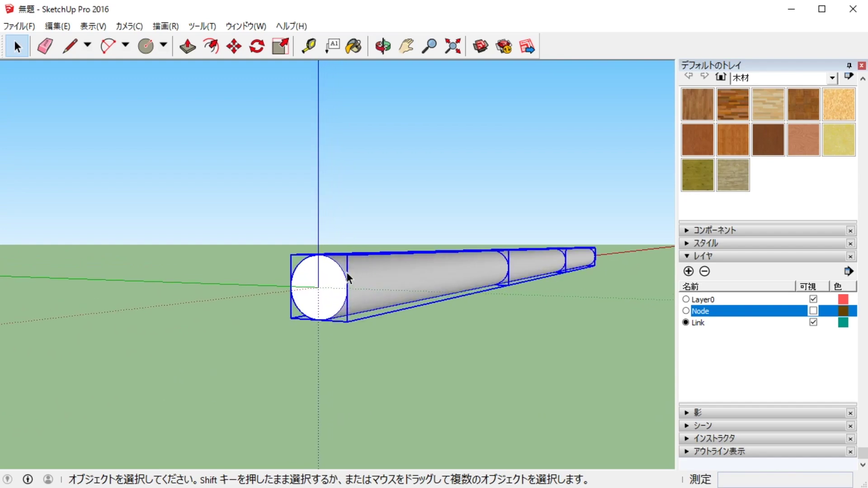
- Copy the rod row 2 m up the blue axis, repeated three times
{"action": "left_click", "coordinate": [234, 45]}
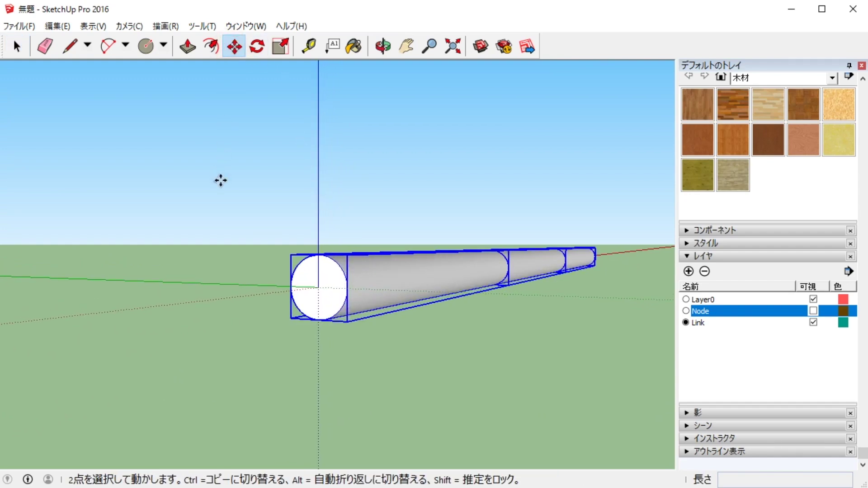
{"action": "left_click", "coordinate": [318, 287], "text": "ctrl"}
{"action": "type", "text": "2"}
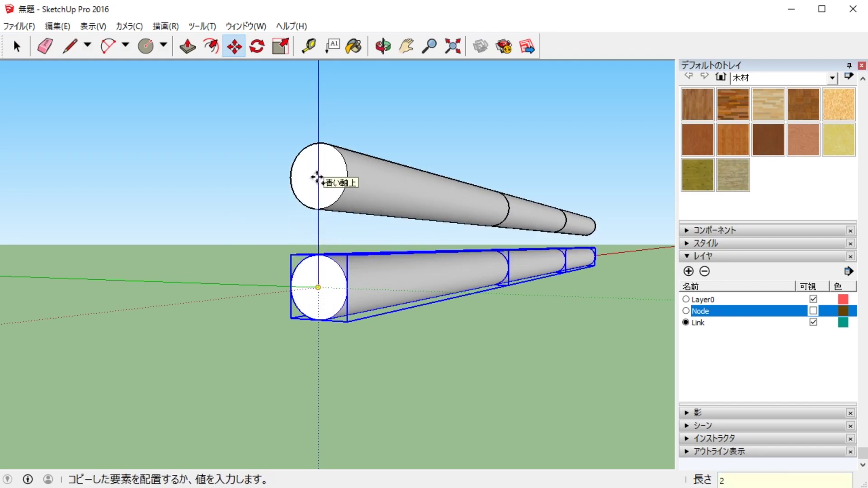
{"action": "key", "text": "Return"}
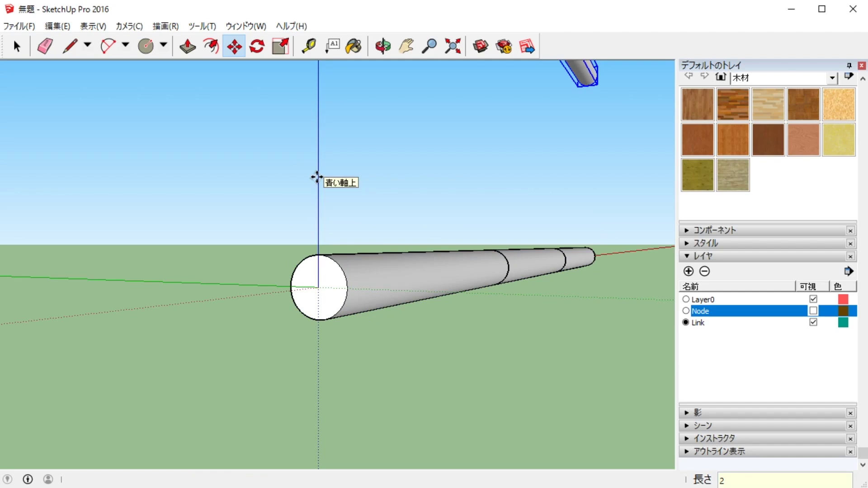
{"action": "type", "text": "*3"}
{"action": "key", "text": "Return"}
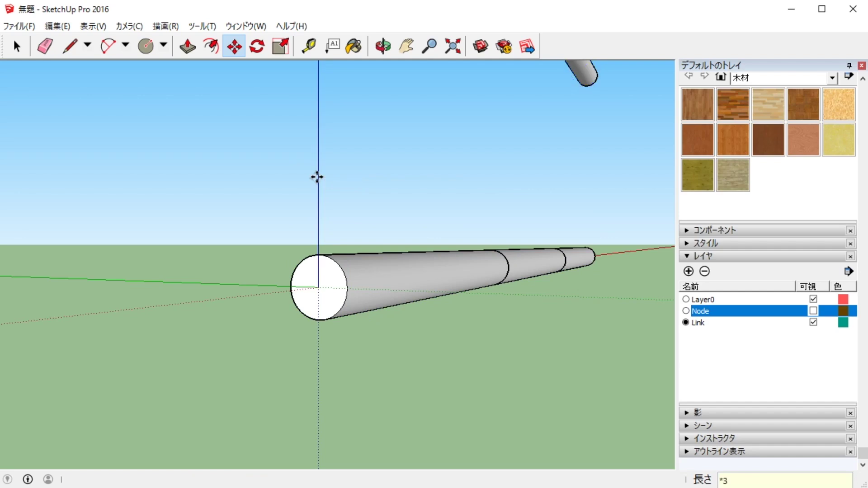
{"action": "left_click", "coordinate": [9, 52]}
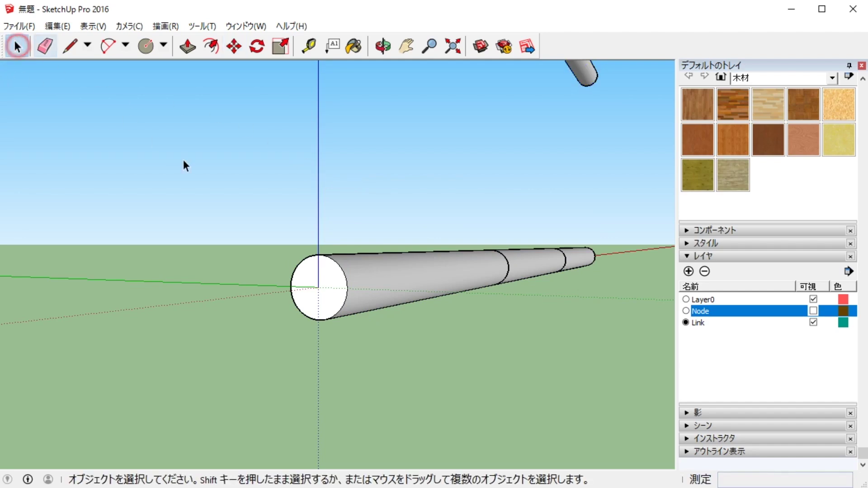
{"action": "scroll", "coordinate": [205, 157], "scroll_direction": "down", "scroll_amount": 3}
{"action": "mouse_move", "coordinate": [207, 156]}
{"action": "middle_mouse_down"}
{"action": "mouse_move", "coordinate": [227, 158]}
{"action": "mouse_move", "coordinate": [261, 316]}
{"action": "mouse_move", "coordinate": [393, 232]}
{"action": "mouse_move", "coordinate": [320, 286]}
{"action": "middle_mouse_up"}
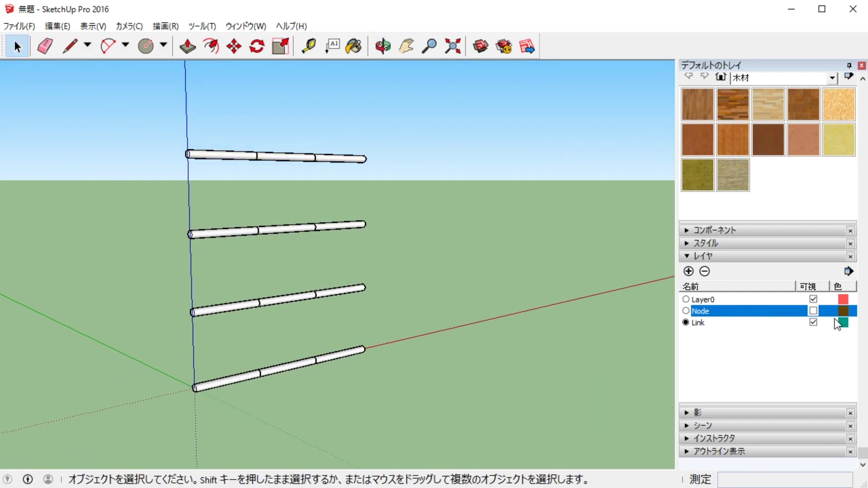
{"action": "left_click", "coordinate": [813, 311]}
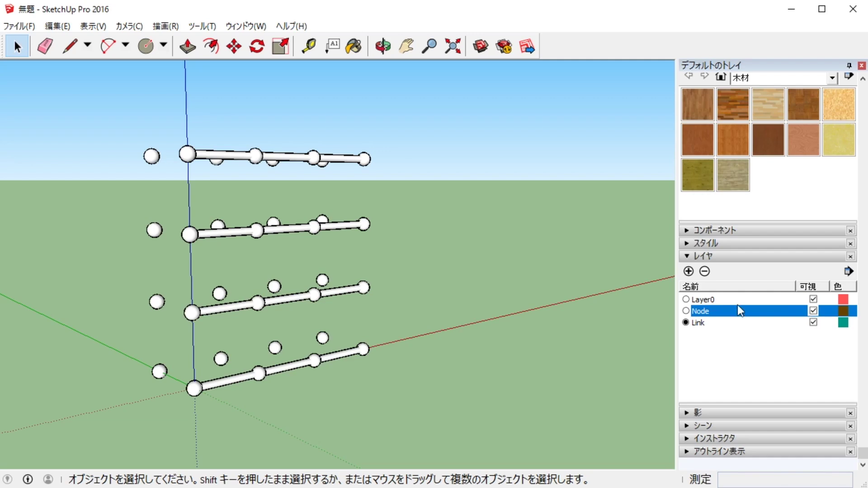
{"action": "mouse_move", "coordinate": [409, 231]}
{"action": "middle_mouse_down"}
{"action": "mouse_move", "coordinate": [413, 252]}
{"action": "mouse_move", "coordinate": [467, 286]}
{"action": "mouse_move", "coordinate": [480, 294]}
{"action": "mouse_move", "coordinate": [491, 281]}
{"action": "middle_mouse_up"}
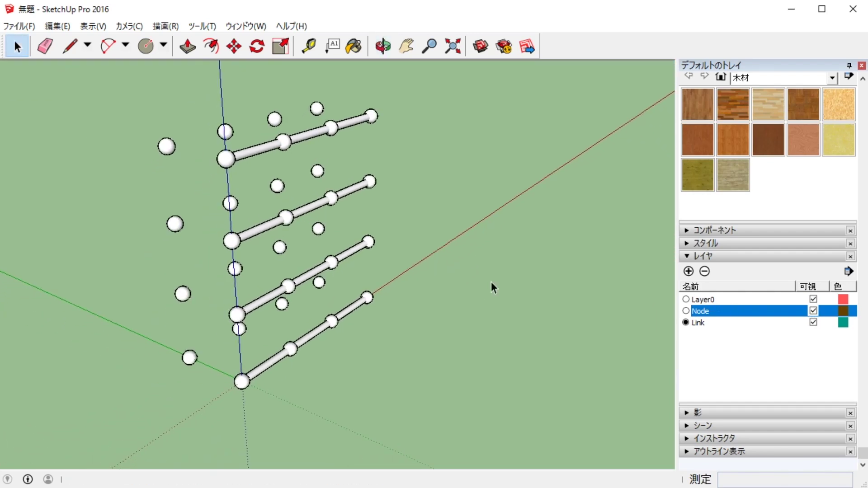
{"action": "left_click", "coordinate": [813, 311]}
{"action": "mouse_move", "coordinate": [431, 234]}
{"action": "middle_mouse_down"}
{"action": "mouse_move", "coordinate": [325, 210]}
{"action": "mouse_move", "coordinate": [279, 159]}
{"action": "middle_mouse_up"}
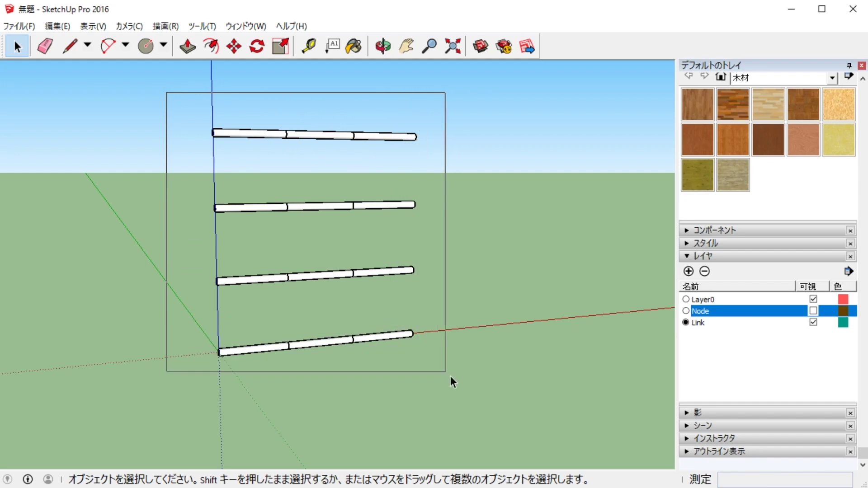
- Window-select the four horizontal Link bars
{"action": "left_click_drag", "start_coordinate": [273, 216], "coordinate": [482, 397]}
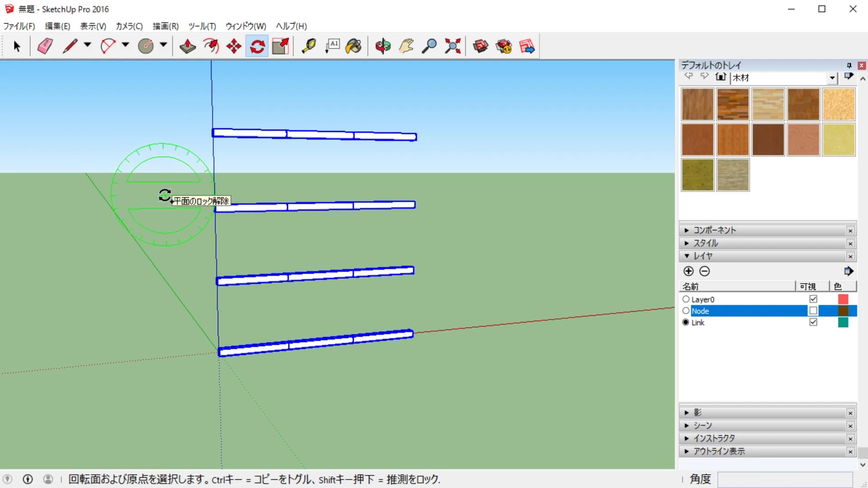
{"action": "scroll", "coordinate": [184, 325], "scroll_direction": "up", "scroll_amount": 2}
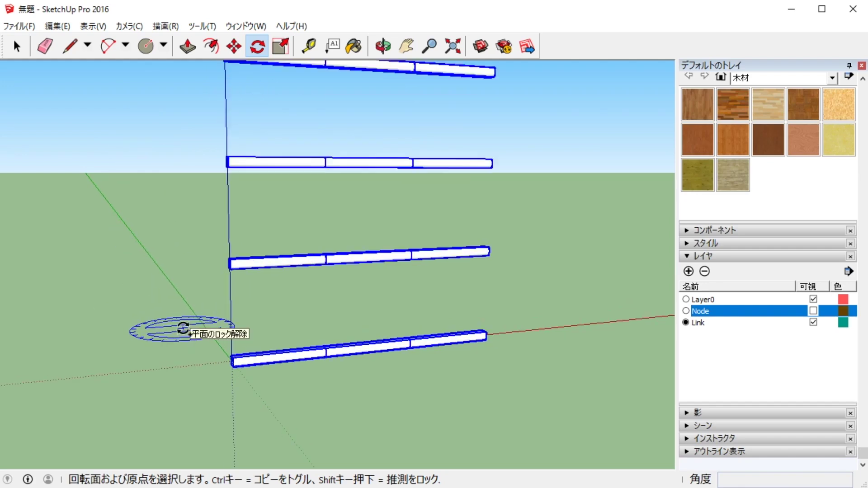
{"action": "scroll", "coordinate": [187, 317], "scroll_direction": "up", "scroll_amount": 4}
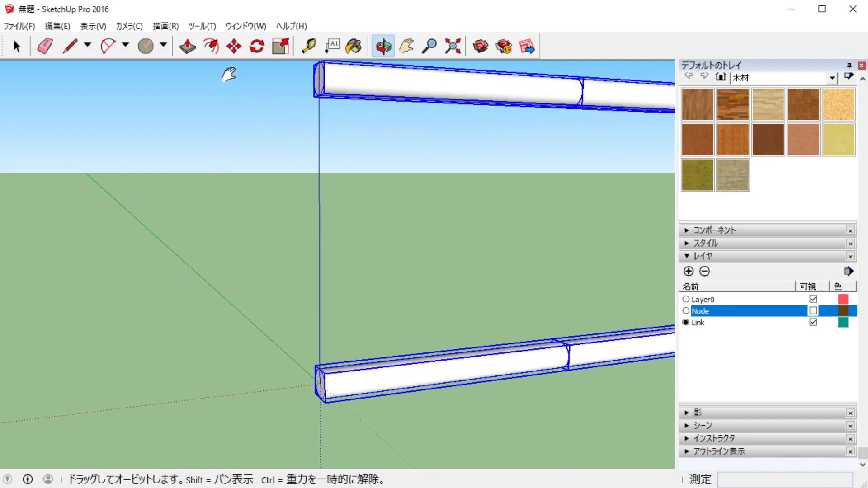
{"action": "middle_click_drag", "start_coordinate": [227, 333], "coordinate": [213, 260]}
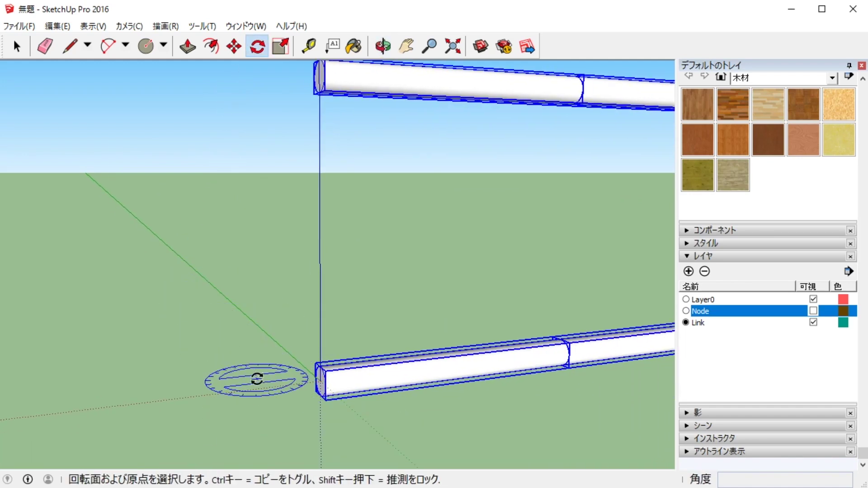
{"action": "mouse_move", "coordinate": [258, 378]}
{"action": "middle_mouse_down"}
{"action": "mouse_move", "coordinate": [204, 275]}
{"action": "mouse_move", "coordinate": [295, 324]}
{"action": "mouse_move", "coordinate": [291, 364]}
{"action": "mouse_move", "coordinate": [301, 339]}
{"action": "mouse_move", "coordinate": [266, 409]}
{"action": "mouse_move", "coordinate": [259, 383]}
{"action": "middle_mouse_up"}
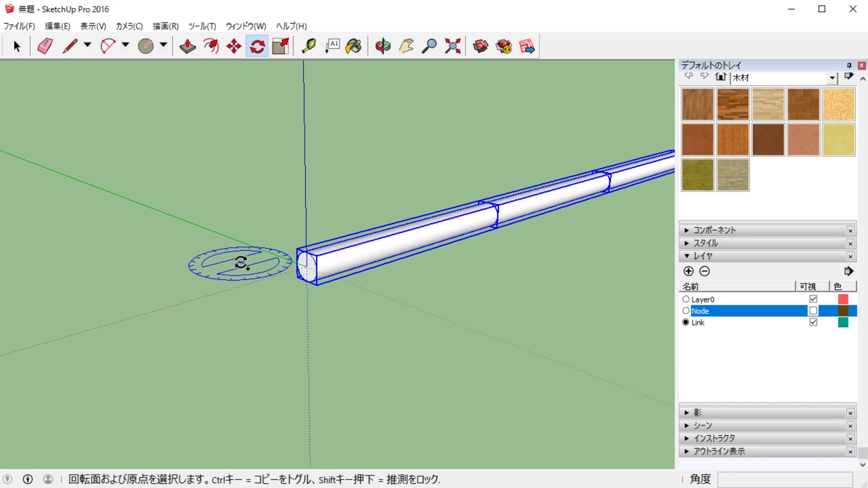
- Rotate-copy the bars 90° about their starting end so they stand upright
{"action": "left_click", "coordinate": [307, 267]}
{"action": "left_click_drag", "start_coordinate": [288, 263], "coordinate": [248, 286]}
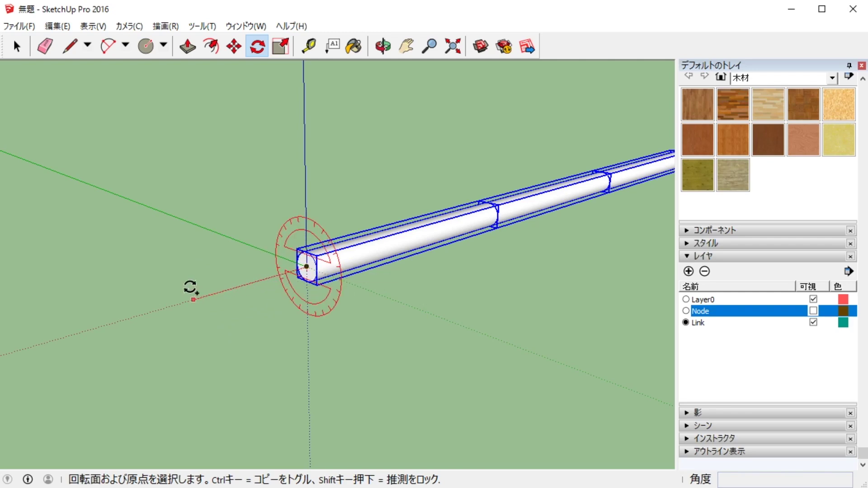
{"action": "left_click_drag", "start_coordinate": [190, 287], "coordinate": [412, 307]}
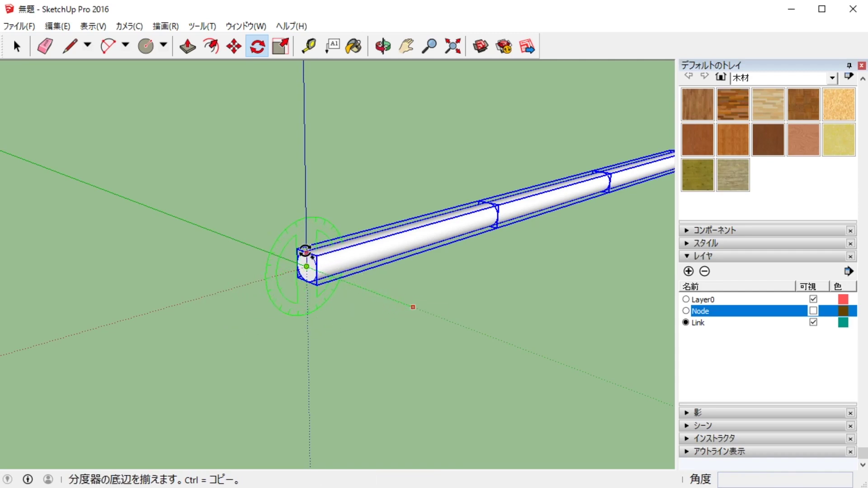
{"action": "left_click", "coordinate": [444, 225]}
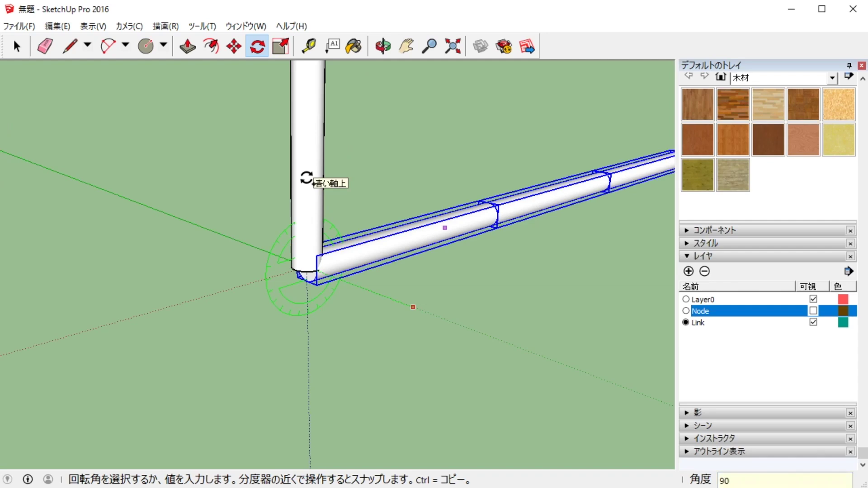
{"action": "left_click", "coordinate": [306, 178]}
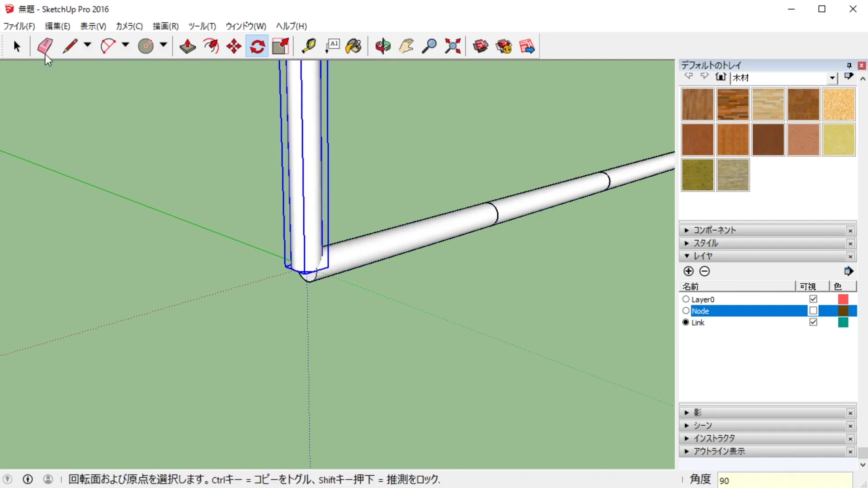
{"action": "left_click", "coordinate": [17, 46]}
- Orbit to a low frontal view of the upright poles
{"action": "scroll", "coordinate": [135, 204], "scroll_direction": "down", "scroll_amount": 3}
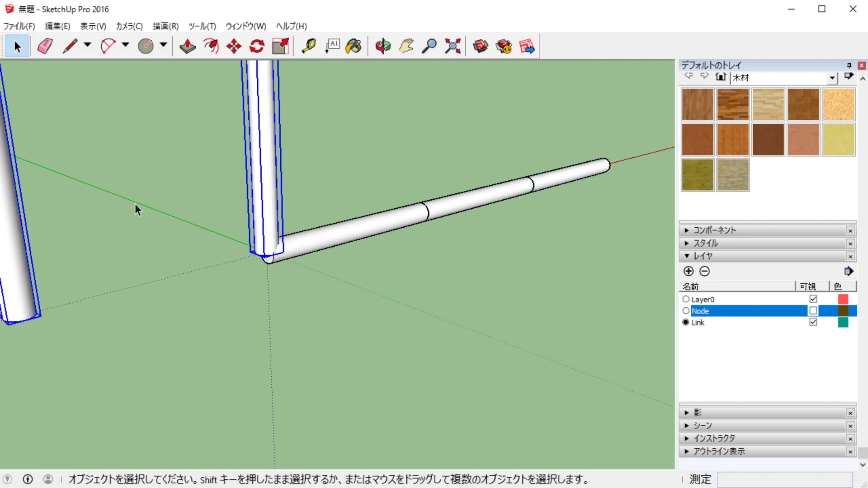
{"action": "scroll", "coordinate": [143, 211], "scroll_direction": "down", "scroll_amount": 2}
{"action": "scroll", "coordinate": [146, 219], "scroll_direction": "down", "scroll_amount": 2}
{"action": "scroll", "coordinate": [145, 218], "scroll_direction": "down", "scroll_amount": 1}
{"action": "mouse_move", "coordinate": [177, 224]}
{"action": "middle_mouse_down"}
{"action": "mouse_move", "coordinate": [354, 277]}
{"action": "mouse_move", "coordinate": [306, 248]}
{"action": "mouse_move", "coordinate": [110, 229]}
{"action": "mouse_move", "coordinate": [336, 243]}
{"action": "middle_mouse_up"}
{"action": "mouse_move", "coordinate": [246, 273]}
{"action": "middle_mouse_down"}
{"action": "mouse_move", "coordinate": [229, 291]}
{"action": "mouse_move", "coordinate": [268, 211]}
{"action": "mouse_move", "coordinate": [205, 229]}
{"action": "mouse_move", "coordinate": [378, 258]}
{"action": "mouse_move", "coordinate": [233, 248]}
{"action": "mouse_move", "coordinate": [241, 269]}
{"action": "mouse_move", "coordinate": [253, 213]}
{"action": "middle_mouse_up"}
{"action": "scroll", "coordinate": [374, 264], "scroll_direction": "up", "scroll_amount": 3}
- Move the upright poles 6 m along the red axis to complete the grid
{"action": "left_click", "coordinate": [235, 46]}
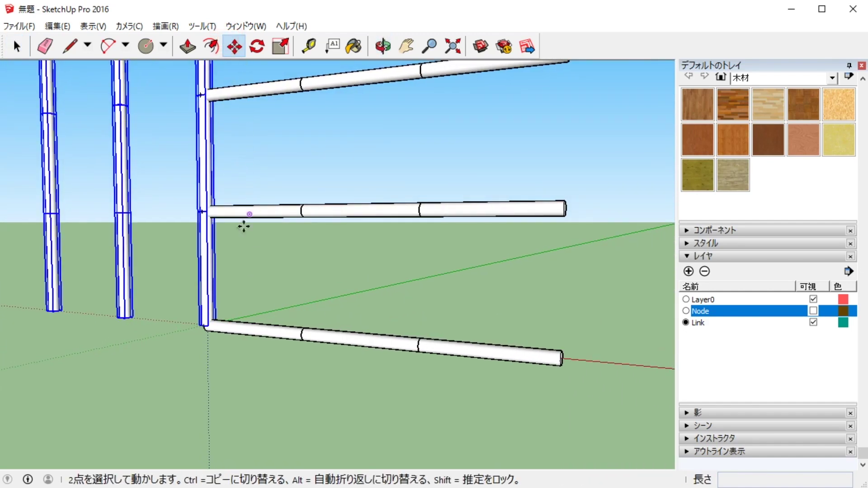
{"action": "scroll", "coordinate": [246, 304], "scroll_direction": "up", "scroll_amount": 2}
{"action": "scroll", "coordinate": [211, 274], "scroll_direction": "up", "scroll_amount": 3}
{"action": "scroll", "coordinate": [209, 273], "scroll_direction": "down", "scroll_amount": 2}
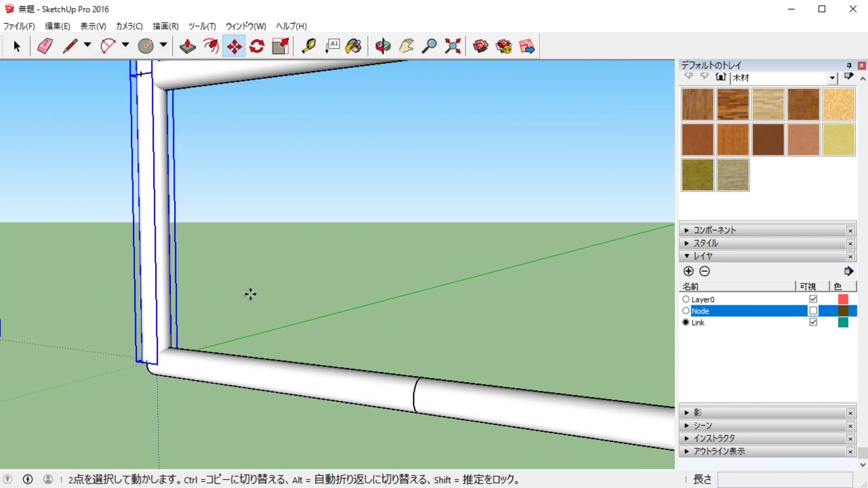
{"action": "mouse_move", "coordinate": [250, 294]}
{"action": "middle_mouse_down"}
{"action": "mouse_move", "coordinate": [364, 249]}
{"action": "mouse_move", "coordinate": [270, 224]}
{"action": "middle_mouse_up"}
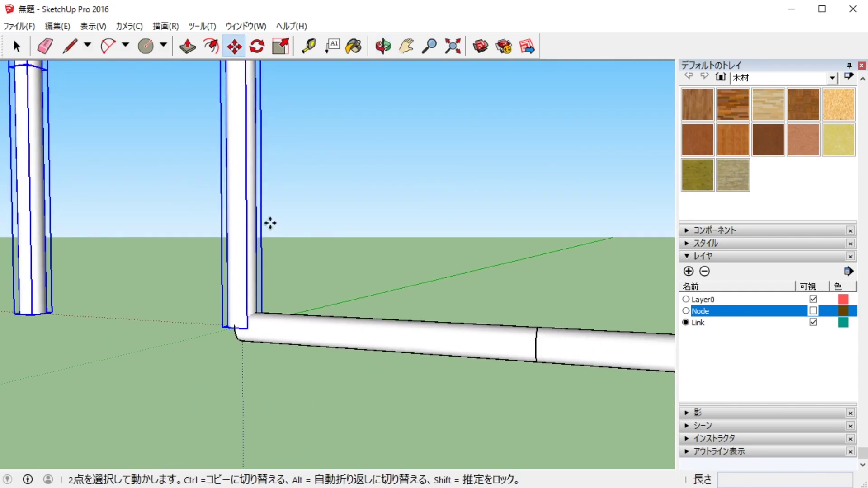
{"action": "left_click", "coordinate": [251, 206]}
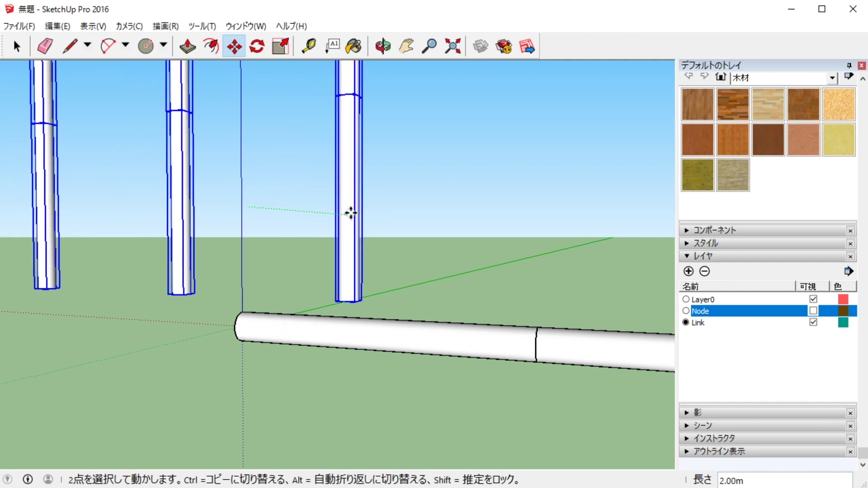
{"action": "mouse_move", "coordinate": [350, 213]}
{"action": "middle_mouse_down"}
{"action": "mouse_move", "coordinate": [298, 289]}
{"action": "mouse_move", "coordinate": [301, 375]}
{"action": "middle_mouse_up"}
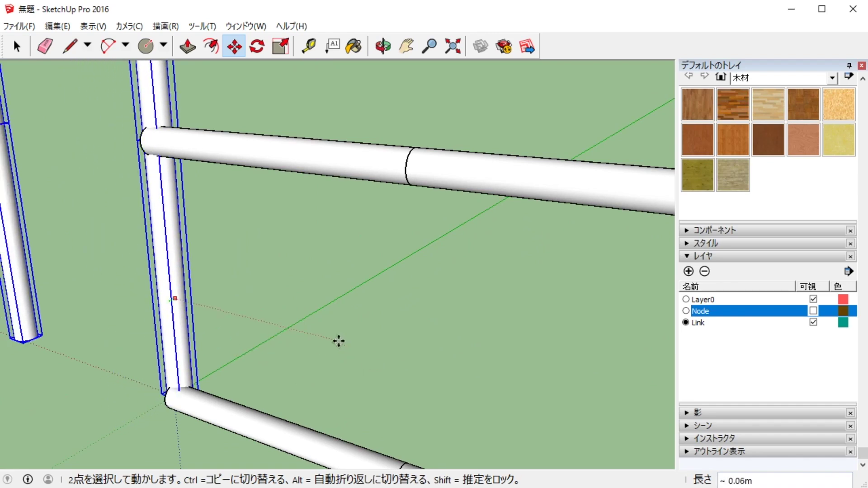
{"action": "key", "text": "Escape"}
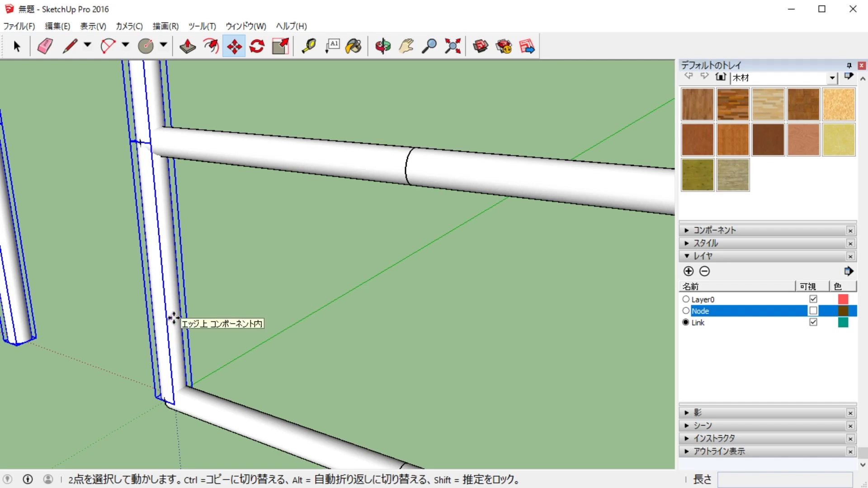
{"action": "left_click", "coordinate": [174, 318]}
{"action": "type", "text": "6"}
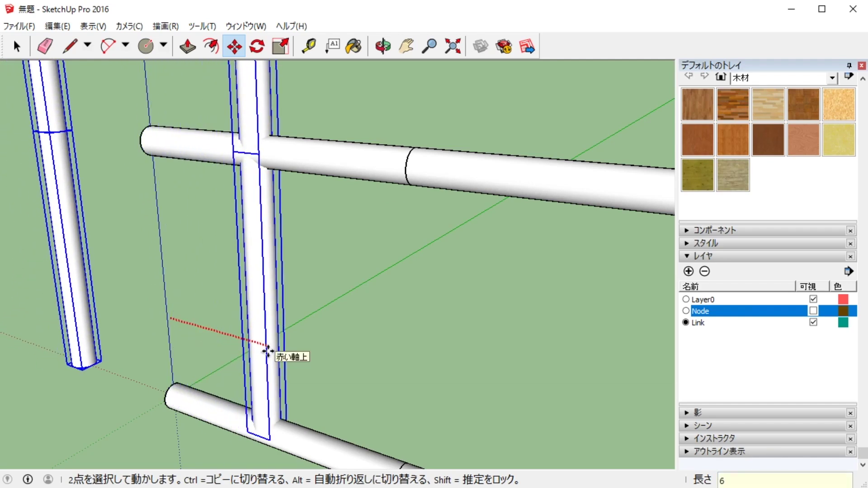
{"action": "key", "text": "Return"}
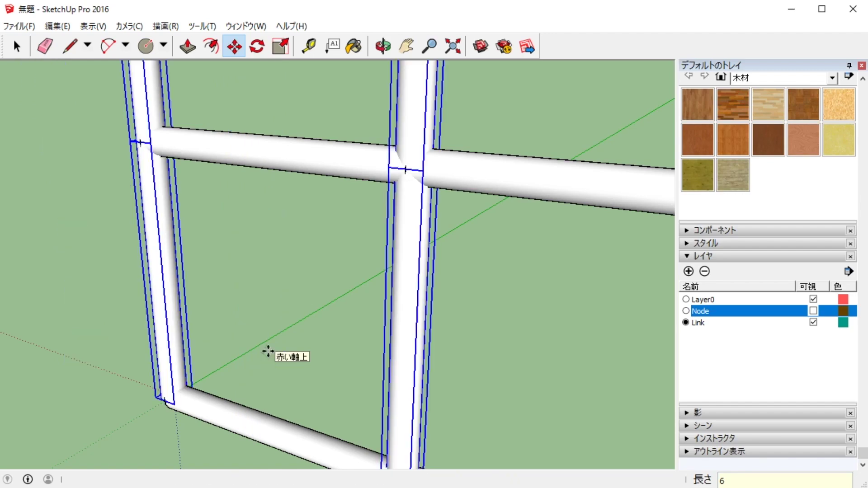
{"action": "left_click", "coordinate": [16, 46]}
{"action": "scroll", "coordinate": [73, 256], "scroll_direction": "down", "scroll_amount": 2}
- Select only the grid's bottom-left Link rod and choose the Rotate tool
{"action": "scroll", "coordinate": [83, 284], "scroll_direction": "down", "scroll_amount": 2}
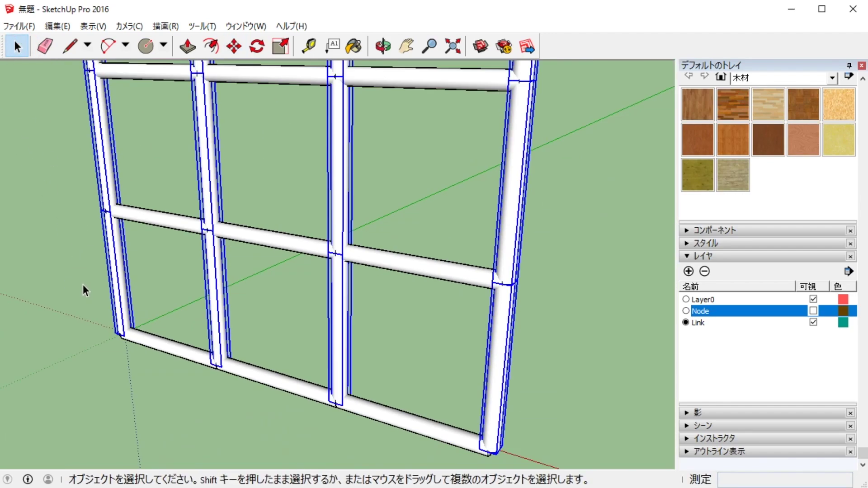
{"action": "scroll", "coordinate": [101, 322], "scroll_direction": "down", "scroll_amount": 2}
{"action": "mouse_move", "coordinate": [102, 322]}
{"action": "middle_mouse_down"}
{"action": "mouse_move", "coordinate": [198, 291]}
{"action": "mouse_move", "coordinate": [268, 318]}
{"action": "mouse_move", "coordinate": [252, 322]}
{"action": "mouse_move", "coordinate": [372, 306]}
{"action": "mouse_move", "coordinate": [418, 262]}
{"action": "mouse_move", "coordinate": [345, 288]}
{"action": "mouse_move", "coordinate": [266, 249]}
{"action": "mouse_move", "coordinate": [436, 265]}
{"action": "mouse_move", "coordinate": [317, 324]}
{"action": "middle_mouse_up"}
{"action": "scroll", "coordinate": [269, 319], "scroll_direction": "down", "scroll_amount": 2}
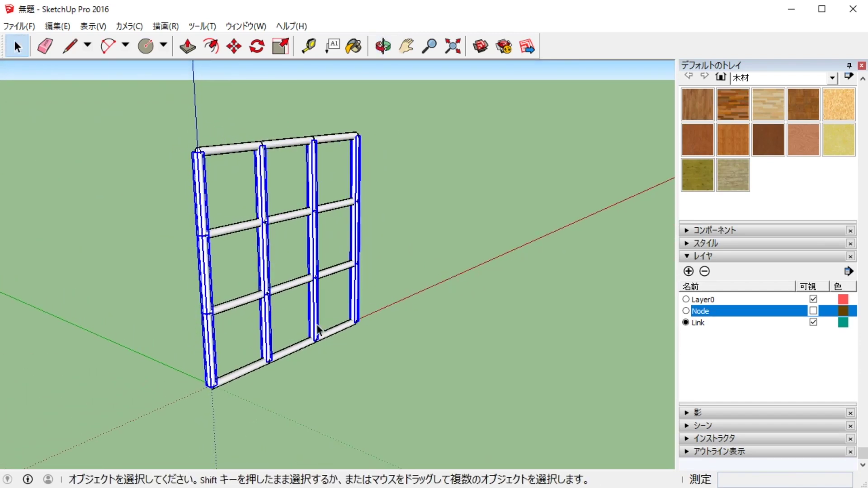
{"action": "mouse_move", "coordinate": [324, 361]}
{"action": "middle_mouse_down"}
{"action": "mouse_move", "coordinate": [459, 354]}
{"action": "mouse_move", "coordinate": [248, 359]}
{"action": "mouse_move", "coordinate": [460, 358]}
{"action": "middle_mouse_up"}
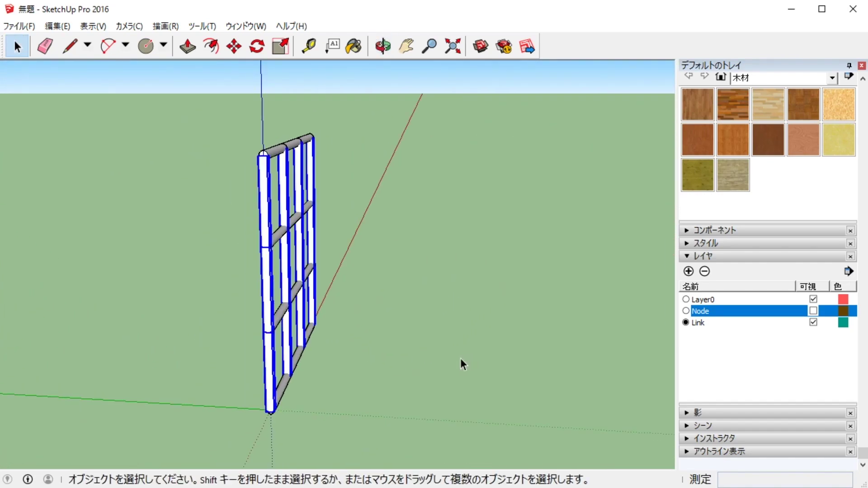
{"action": "mouse_move", "coordinate": [325, 358]}
{"action": "middle_mouse_down"}
{"action": "mouse_move", "coordinate": [335, 306]}
{"action": "mouse_move", "coordinate": [277, 307]}
{"action": "middle_mouse_up"}
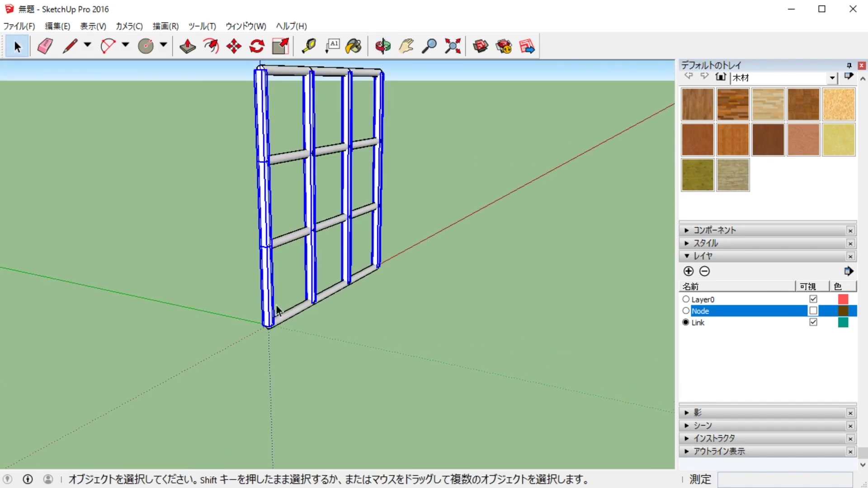
{"action": "left_click", "coordinate": [318, 318]}
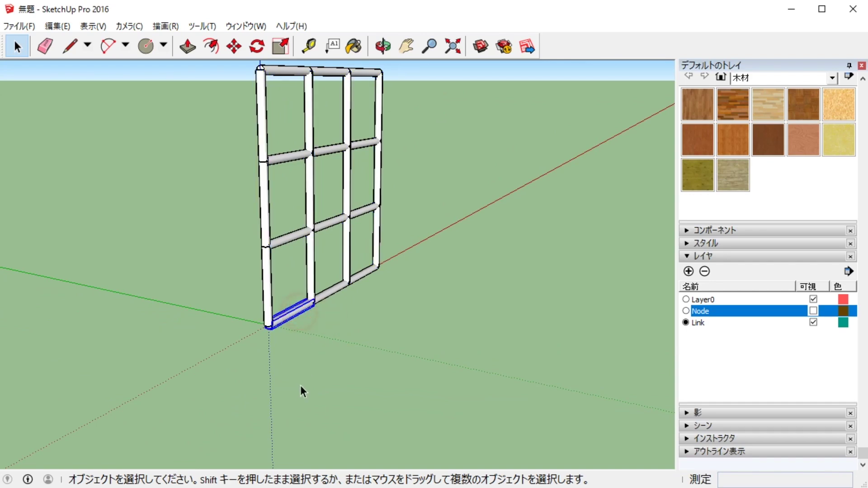
{"action": "mouse_move", "coordinate": [289, 378]}
{"action": "middle_mouse_down"}
{"action": "mouse_move", "coordinate": [300, 310]}
{"action": "mouse_move", "coordinate": [295, 321]}
{"action": "middle_mouse_up"}
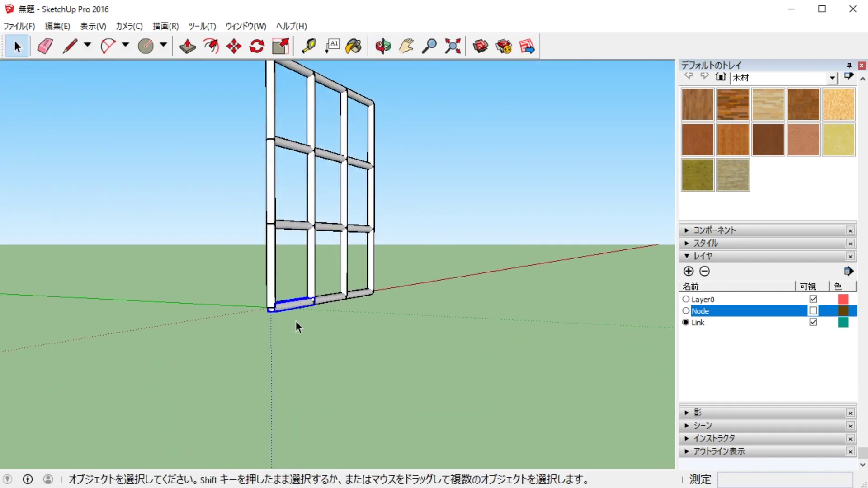
{"action": "scroll", "coordinate": [296, 322], "scroll_direction": "up", "scroll_amount": 2}
{"action": "scroll", "coordinate": [296, 320], "scroll_direction": "up", "scroll_amount": 2}
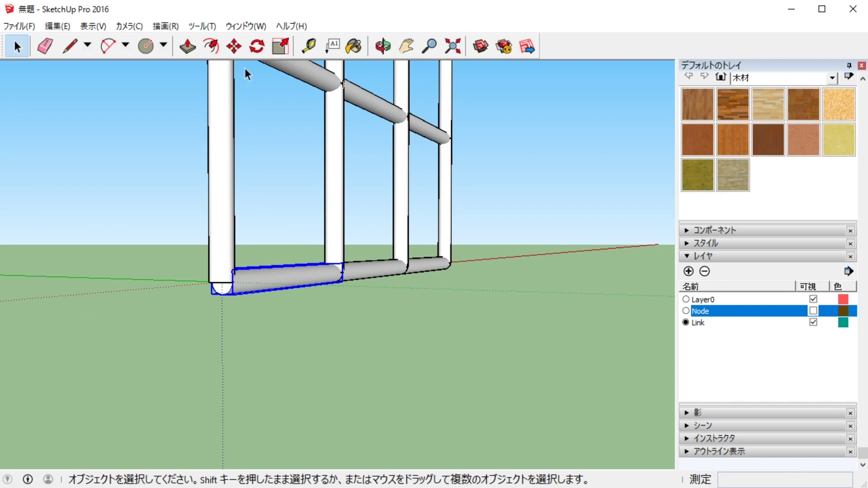
{"action": "left_click", "coordinate": [257, 46]}
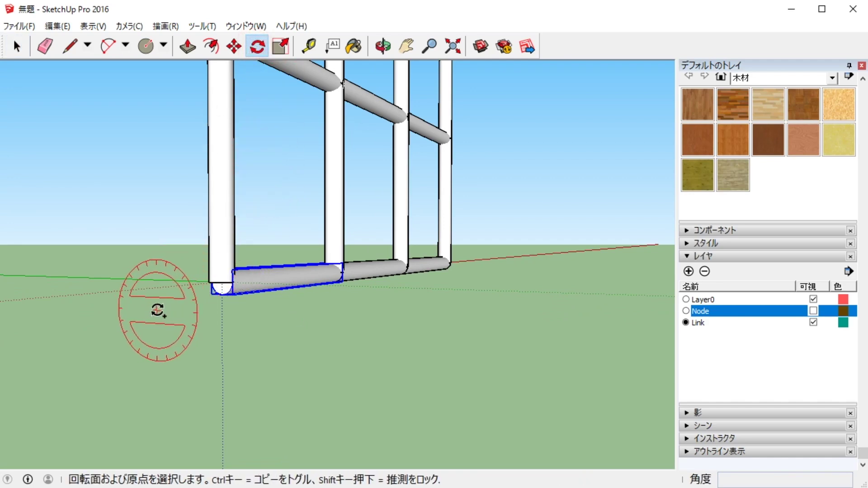
- Set the rotation centre at the corner rod's end with the axis locked vertical
{"action": "scroll", "coordinate": [156, 305], "scroll_direction": "up", "scroll_amount": 3}
{"action": "scroll", "coordinate": [190, 298], "scroll_direction": "up", "scroll_amount": 3}
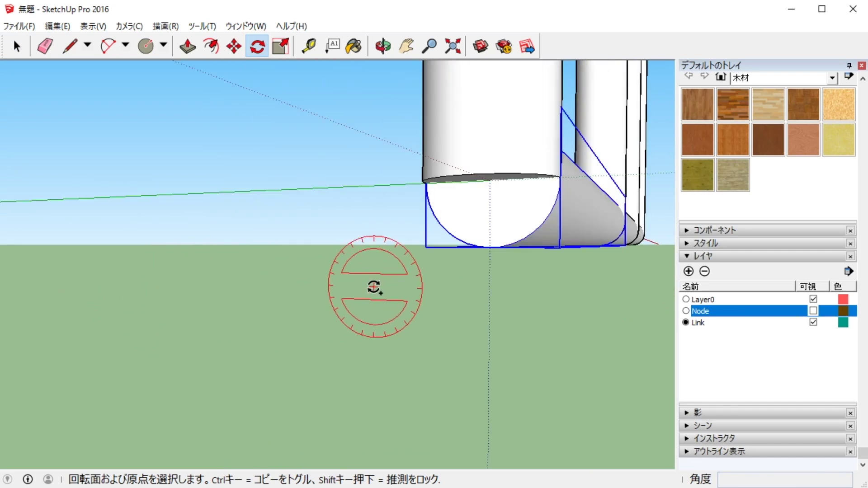
{"action": "mouse_move", "coordinate": [368, 285]}
{"action": "middle_mouse_down"}
{"action": "mouse_move", "coordinate": [151, 403]}
{"action": "mouse_move", "coordinate": [174, 339]}
{"action": "middle_mouse_up"}
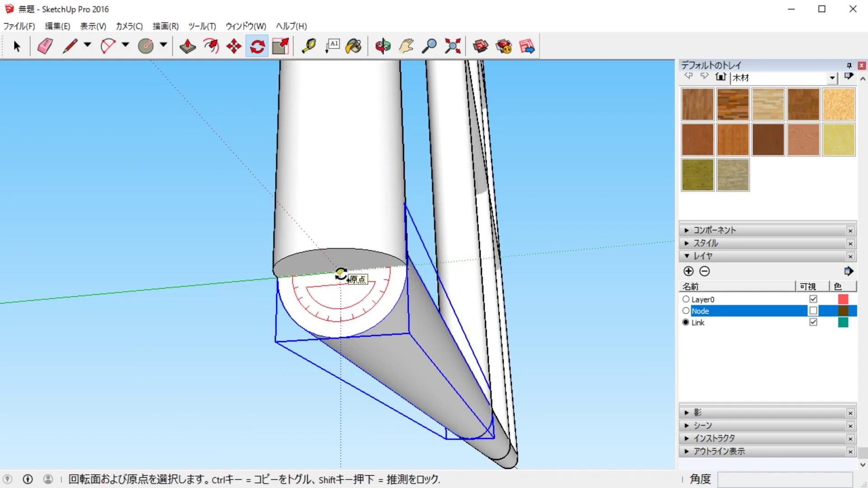
{"action": "left_click", "coordinate": [340, 272]}
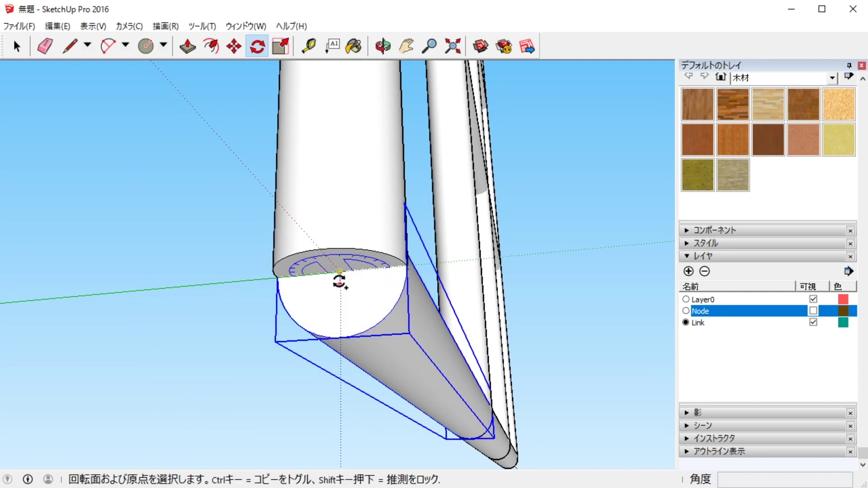
{"action": "left_click_drag", "start_coordinate": [296, 272], "coordinate": [300, 230]}
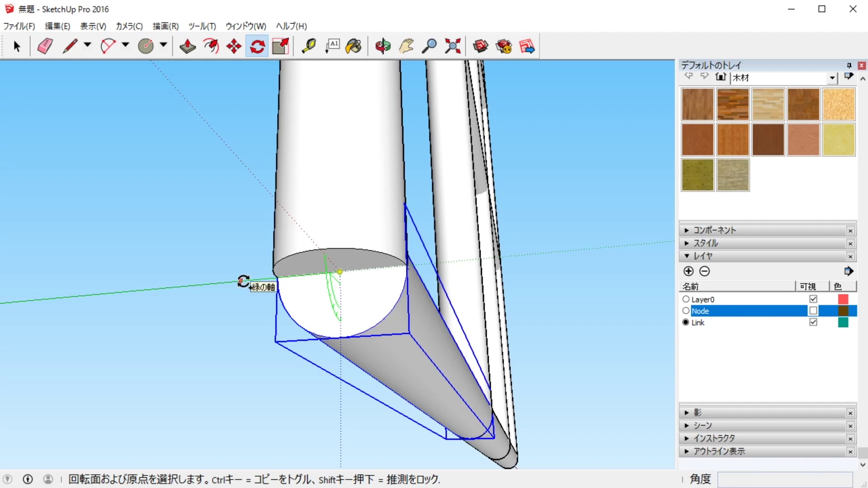
{"action": "left_click_drag", "start_coordinate": [243, 281], "coordinate": [347, 409]}
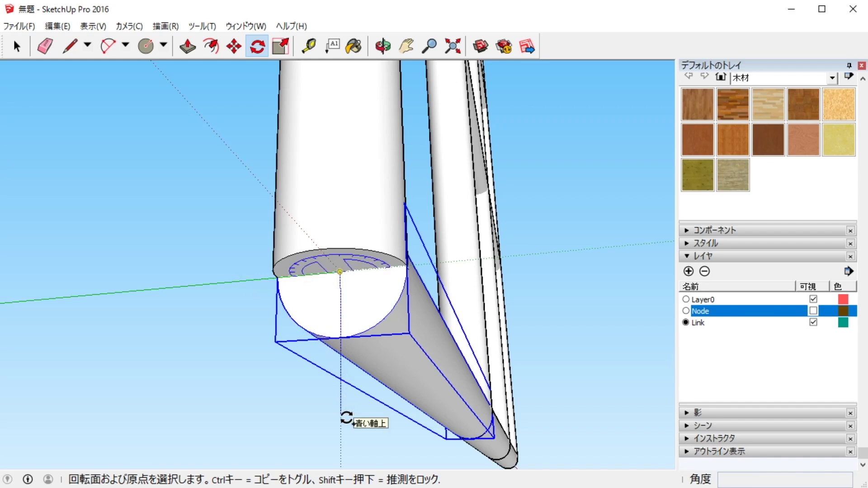
{"action": "left_click_drag", "start_coordinate": [347, 417], "coordinate": [362, 366]}
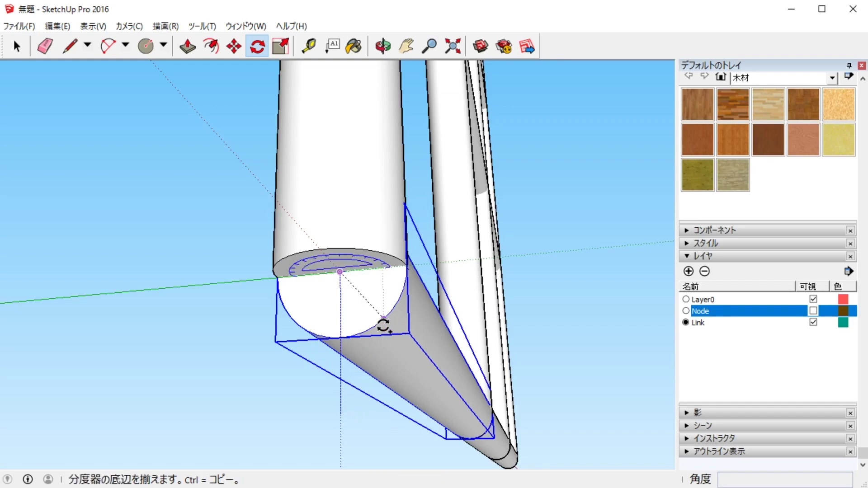
{"action": "mouse_move", "coordinate": [438, 326]}
{"action": "middle_mouse_down"}
{"action": "mouse_move", "coordinate": [329, 372]}
{"action": "mouse_move", "coordinate": [515, 387]}
{"action": "mouse_move", "coordinate": [240, 335]}
{"action": "mouse_move", "coordinate": [246, 325]}
{"action": "mouse_move", "coordinate": [319, 334]}
{"action": "mouse_move", "coordinate": [229, 294]}
{"action": "mouse_move", "coordinate": [228, 246]}
{"action": "middle_mouse_up"}
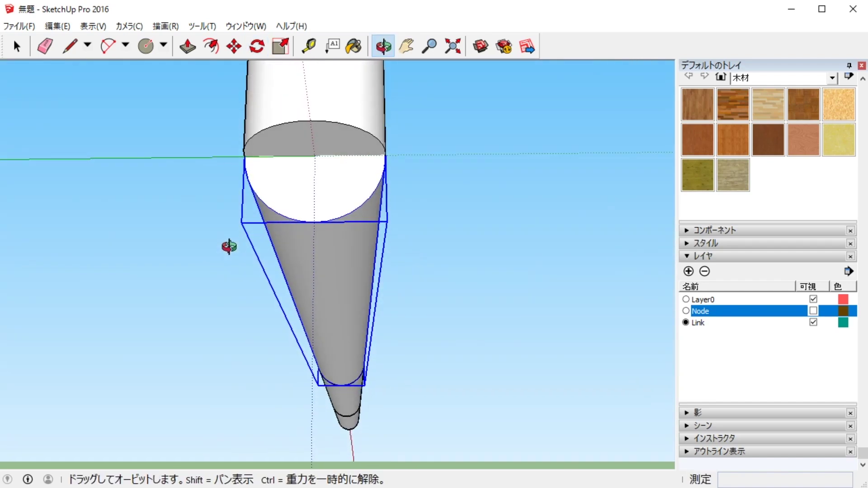
- Rotate a copy of the rod 90° so it runs along the green axis
{"action": "left_click", "coordinate": [323, 281]}
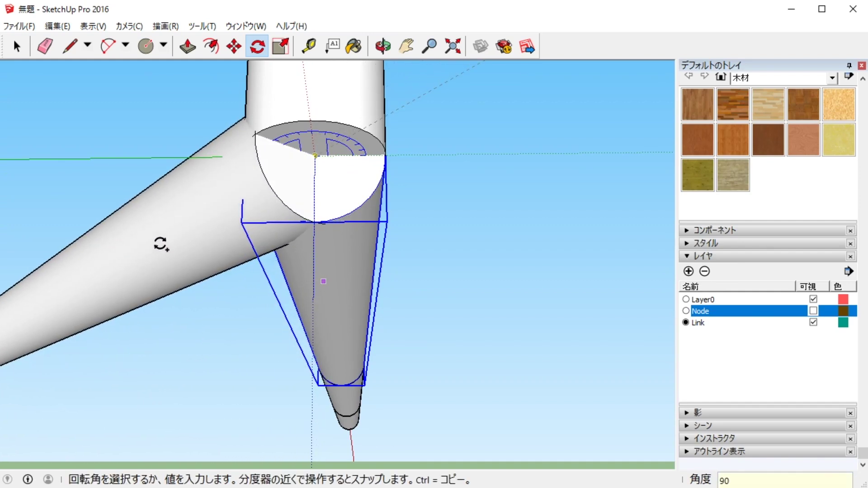
{"action": "key", "text": "Return"}
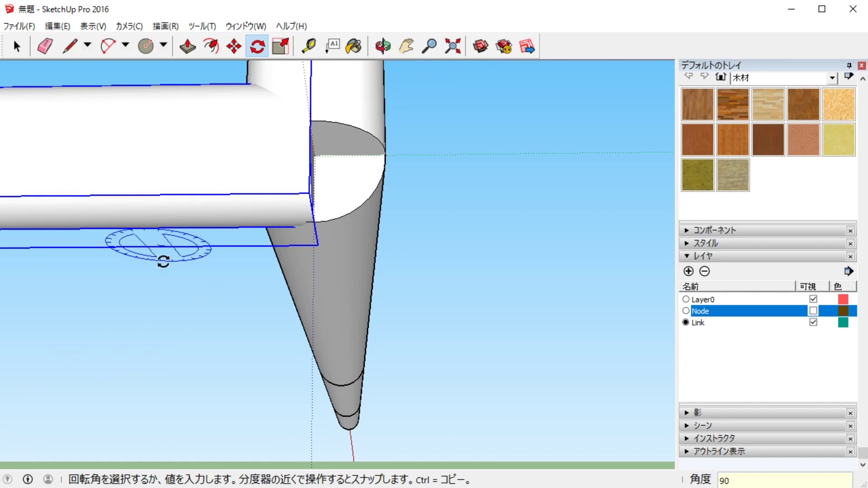
{"action": "scroll", "coordinate": [163, 257], "scroll_direction": "down", "scroll_amount": 5}
{"action": "scroll", "coordinate": [190, 272], "scroll_direction": "down", "scroll_amount": 2}
{"action": "key", "text": "space"}
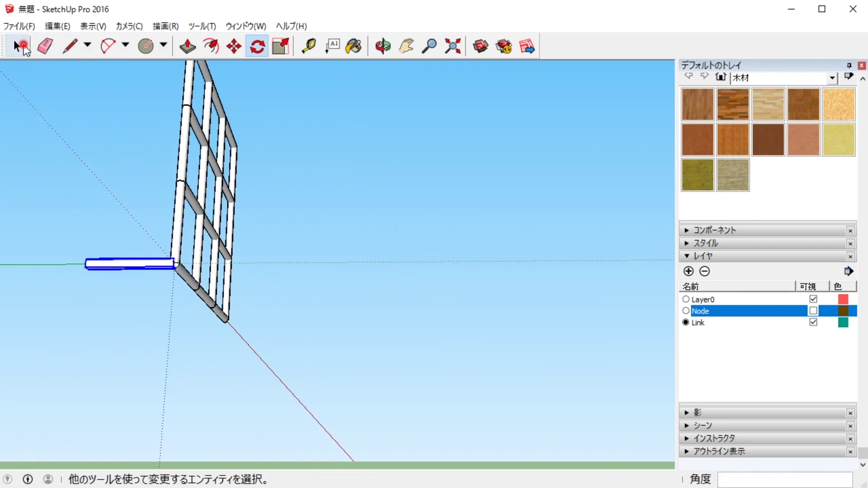
{"action": "mouse_move", "coordinate": [62, 155]}
{"action": "middle_mouse_down"}
{"action": "mouse_move", "coordinate": [388, 224]}
{"action": "mouse_move", "coordinate": [369, 311]}
{"action": "mouse_move", "coordinate": [373, 289]}
{"action": "mouse_move", "coordinate": [305, 336]}
{"action": "mouse_move", "coordinate": [275, 341]}
{"action": "mouse_move", "coordinate": [348, 337]}
{"action": "middle_mouse_up"}
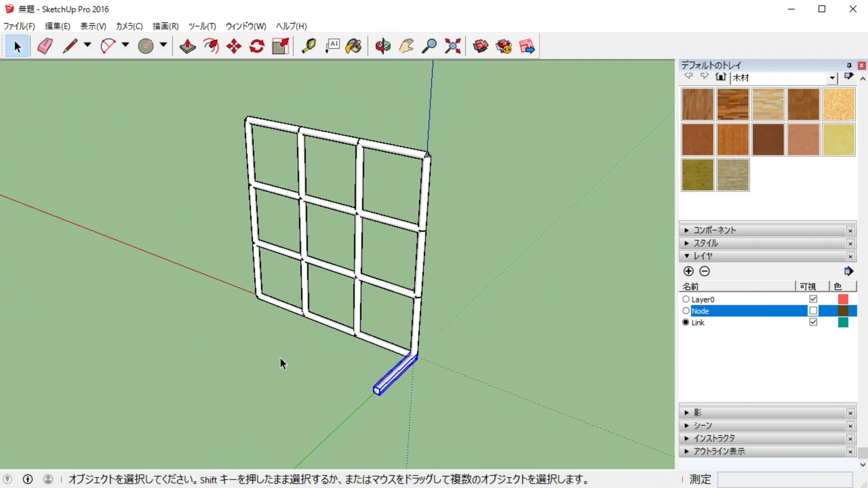
{"action": "mouse_move", "coordinate": [281, 358]}
{"action": "middle_mouse_down"}
{"action": "mouse_move", "coordinate": [407, 291]}
{"action": "mouse_move", "coordinate": [498, 330]}
{"action": "middle_mouse_up"}
- Copy the protruding rod 2 m along red, three times, so each bottom node has one
{"action": "scroll", "coordinate": [460, 349], "scroll_direction": "up", "scroll_amount": 4}
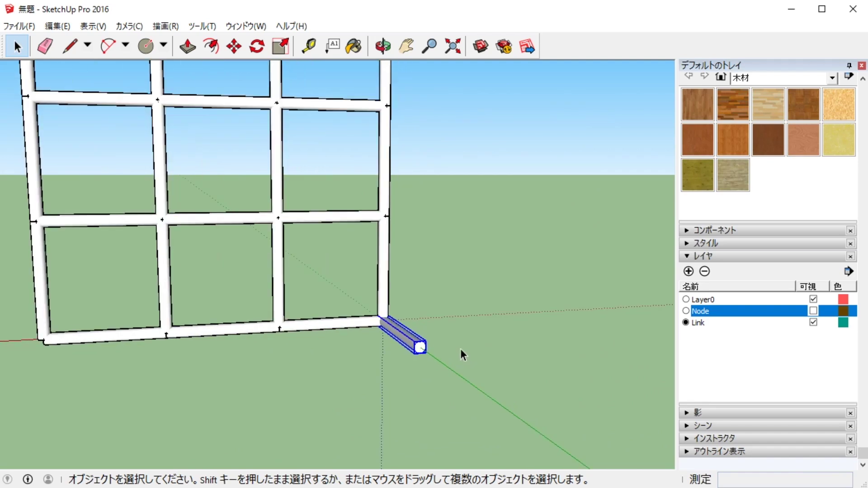
{"action": "scroll", "coordinate": [461, 350], "scroll_direction": "up", "scroll_amount": 3}
{"action": "left_click", "coordinate": [233, 46]}
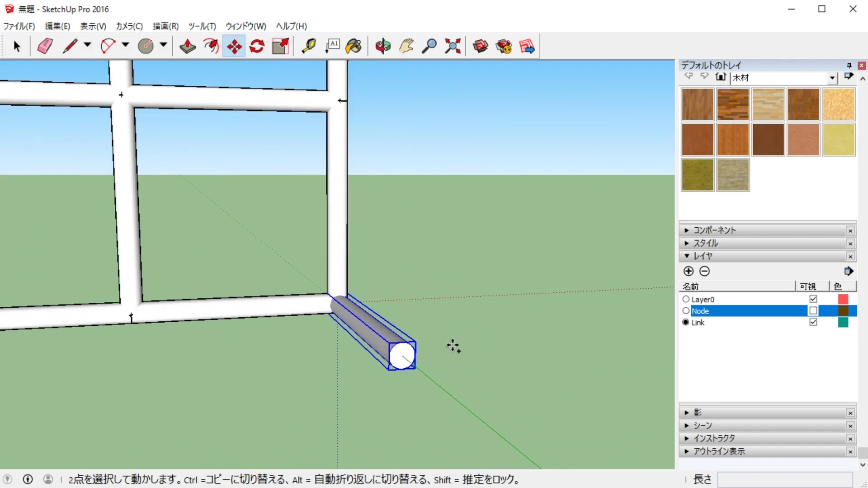
{"action": "left_click", "coordinate": [404, 357]}
{"action": "key", "text": "ctrl"}
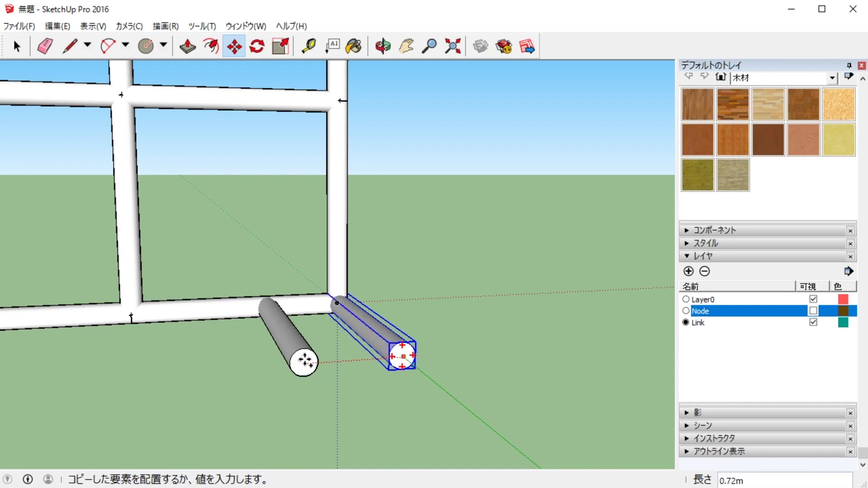
{"action": "type", "text": "2"}
{"action": "key", "text": "Return"}
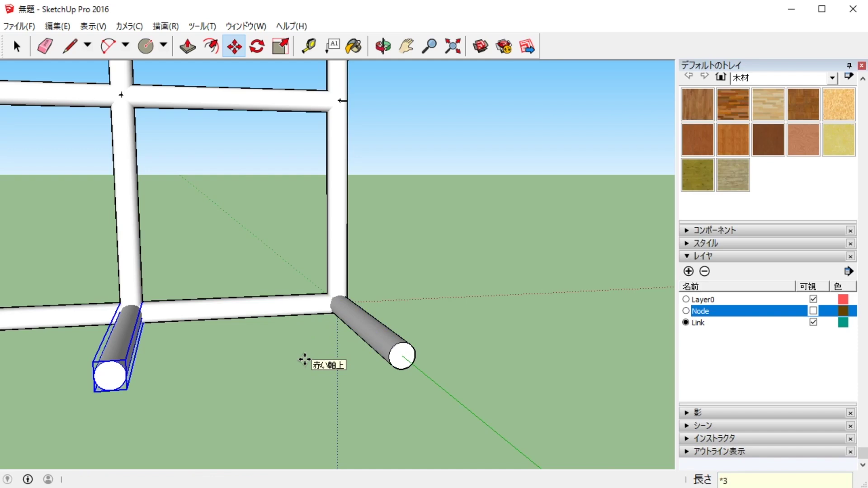
{"action": "scroll", "coordinate": [304, 359], "scroll_direction": "down", "scroll_amount": 3}
{"action": "scroll", "coordinate": [302, 359], "scroll_direction": "down", "scroll_amount": 3}
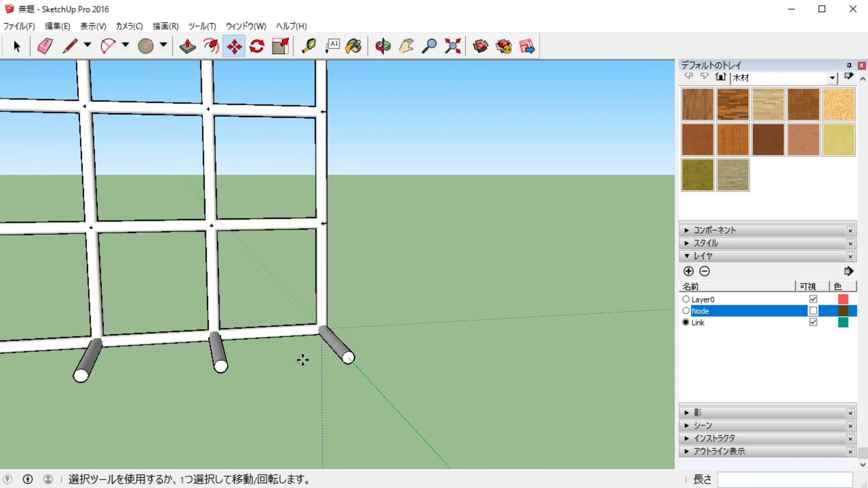
{"action": "mouse_move", "coordinate": [300, 358]}
{"action": "middle_mouse_down"}
{"action": "mouse_move", "coordinate": [132, 384]}
{"action": "mouse_move", "coordinate": [63, 373]}
{"action": "middle_mouse_up"}
{"action": "mouse_move", "coordinate": [368, 338]}
{"action": "middle_mouse_down"}
{"action": "mouse_move", "coordinate": [217, 359]}
{"action": "mouse_move", "coordinate": [223, 341]}
{"action": "mouse_move", "coordinate": [182, 340]}
{"action": "mouse_move", "coordinate": [258, 349]}
{"action": "mouse_move", "coordinate": [252, 329]}
{"action": "mouse_move", "coordinate": [235, 355]}
{"action": "middle_mouse_up"}
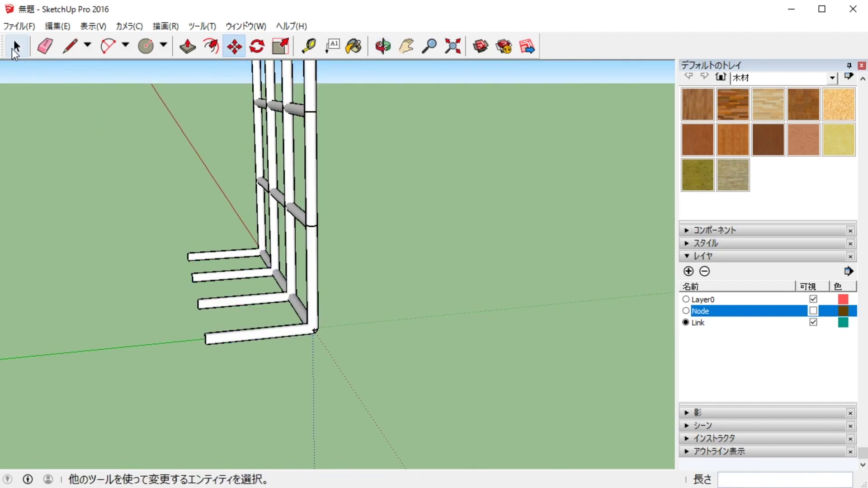
- Box-select the four protruding rods along the bottom edge
{"action": "left_click", "coordinate": [16, 45]}
{"action": "left_click_drag", "start_coordinate": [174, 256], "coordinate": [252, 403]}
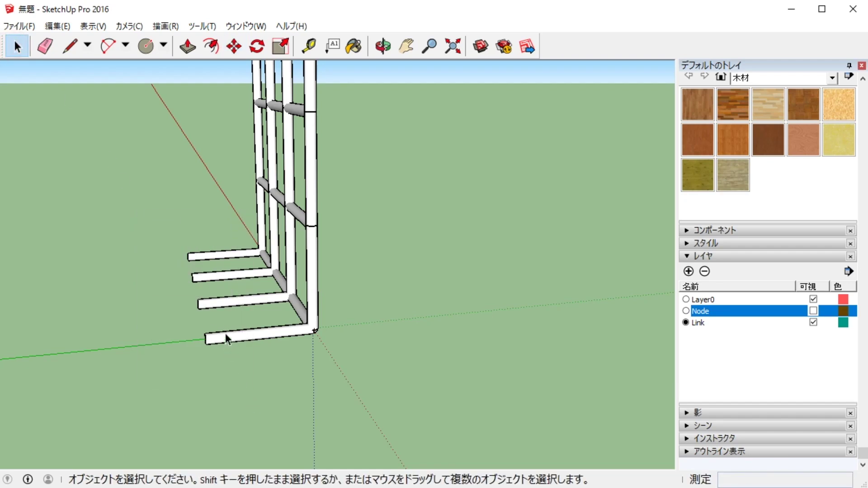
{"action": "middle_click_drag", "start_coordinate": [225, 332], "coordinate": [165, 200]}
{"action": "left_click_drag", "start_coordinate": [157, 189], "coordinate": [263, 394]}
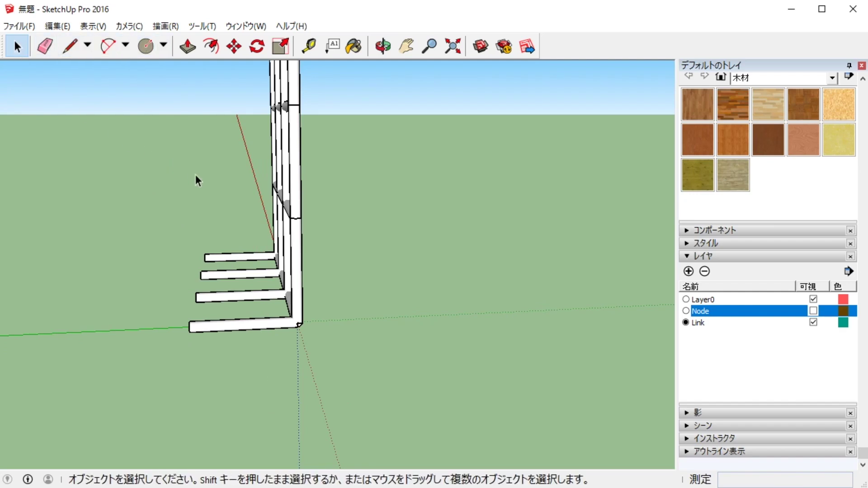
{"action": "mouse_move", "coordinate": [248, 218]}
{"action": "left_mouse_down"}
{"action": "mouse_move", "coordinate": [156, 360]}
{"action": "mouse_move", "coordinate": [133, 377]}
{"action": "left_mouse_up"}
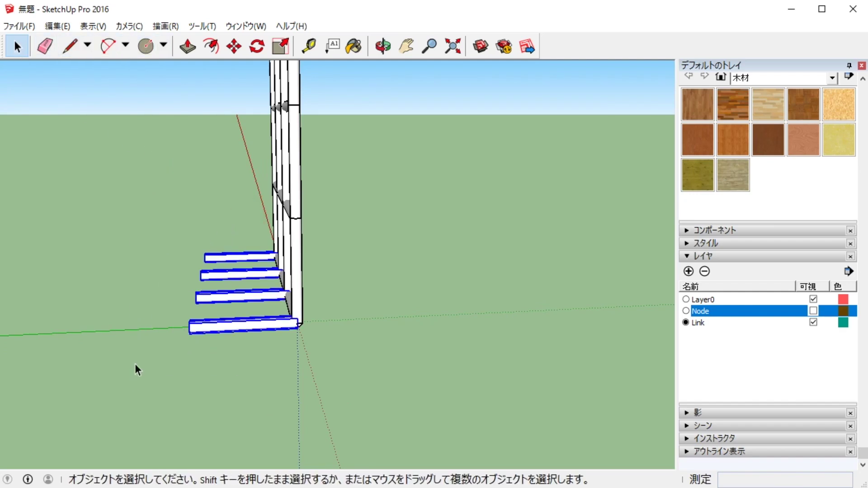
{"action": "left_click_drag", "start_coordinate": [234, 395], "coordinate": [237, 398]}
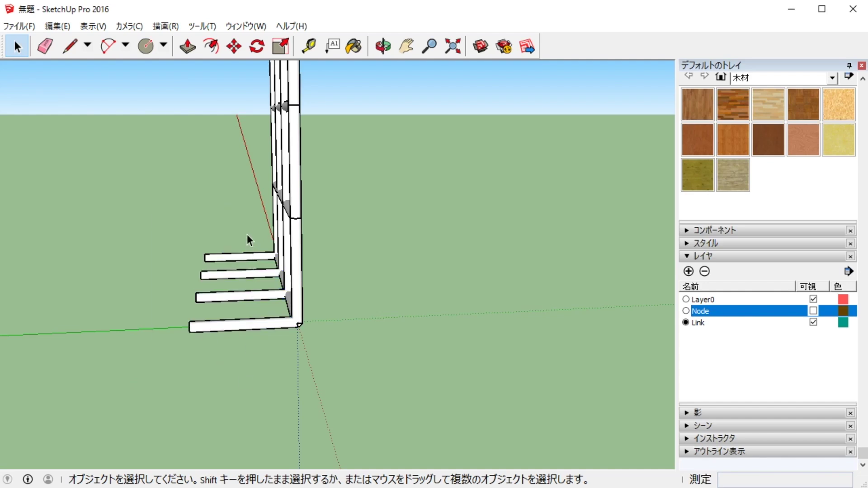
{"action": "left_click_drag", "start_coordinate": [158, 385], "coordinate": [157, 385]}
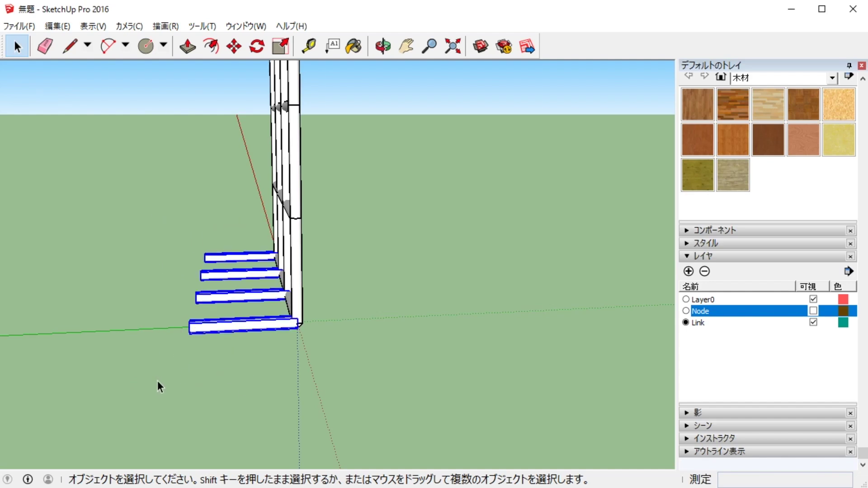
{"action": "mouse_move", "coordinate": [157, 381]}
{"action": "middle_mouse_down"}
{"action": "mouse_move", "coordinate": [311, 380]}
{"action": "mouse_move", "coordinate": [322, 367]}
{"action": "middle_mouse_up"}
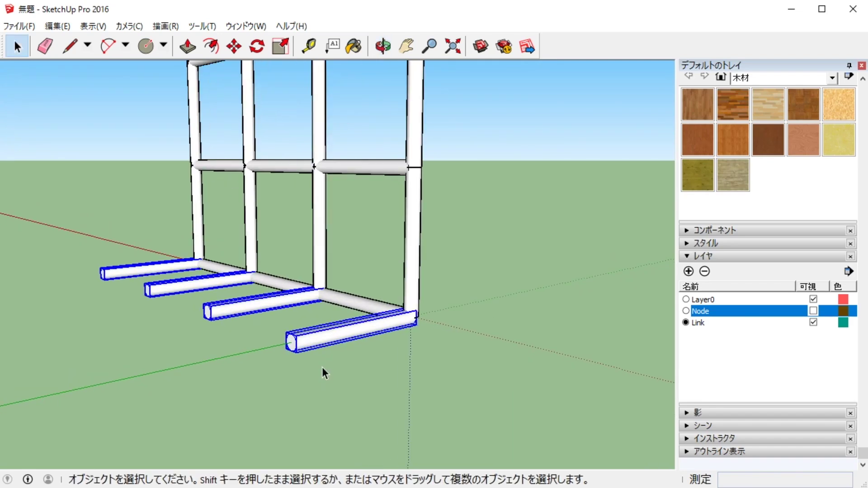
- Copy the four rods 2 m up the blue axis, three times, to every level
{"action": "left_click", "coordinate": [242, 45]}
{"action": "scroll", "coordinate": [291, 316], "scroll_direction": "up", "scroll_amount": 1}
{"action": "scroll", "coordinate": [294, 343], "scroll_direction": "up", "scroll_amount": 2}
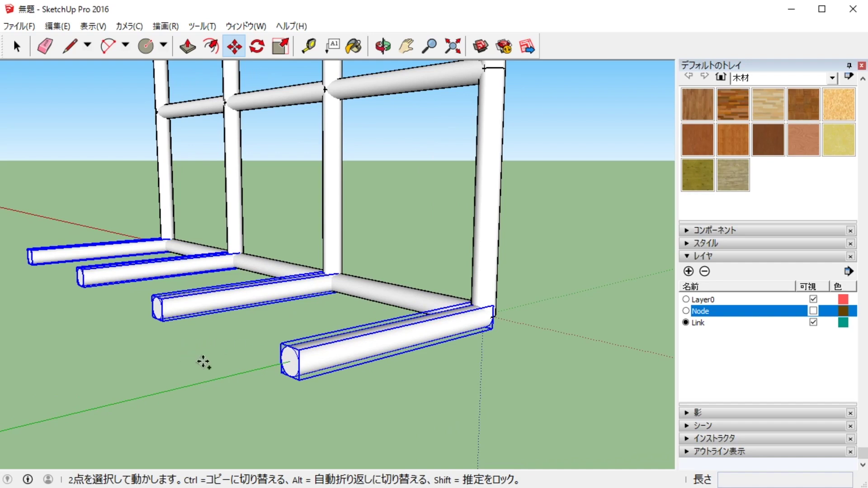
{"action": "left_click", "coordinate": [289, 363]}
{"action": "key", "text": "ctrl"}
{"action": "type", "text": "2"}
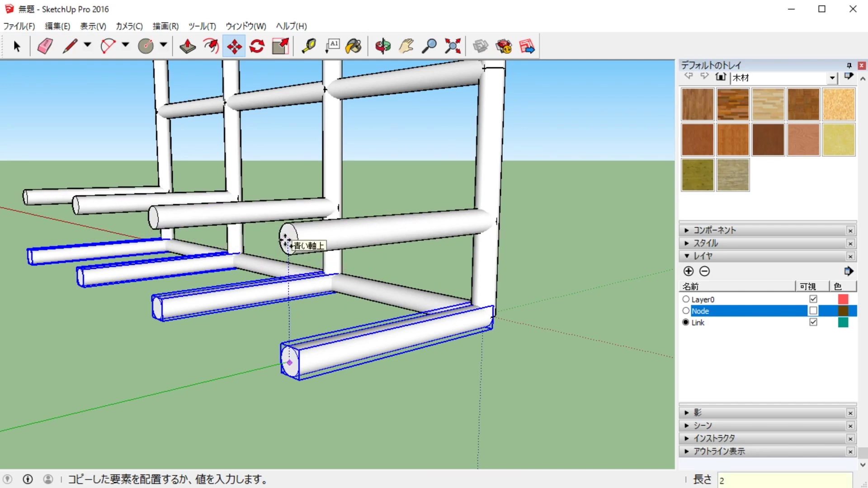
{"action": "key", "text": "Return"}
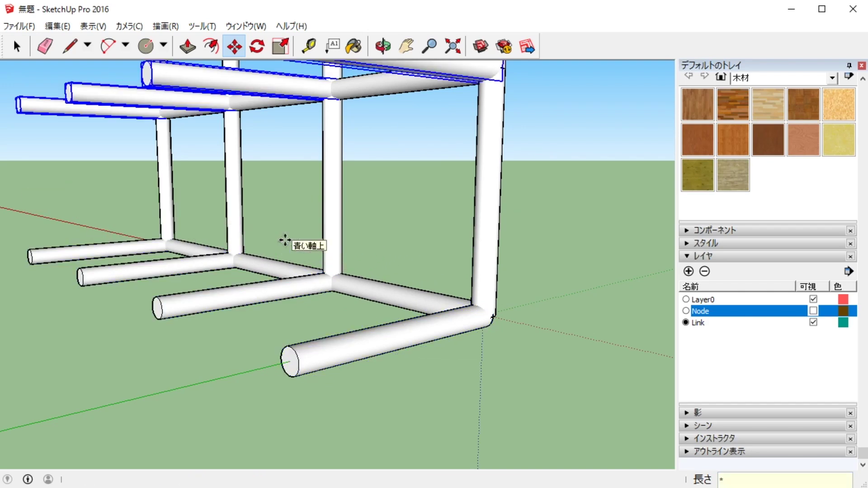
{"action": "key", "text": "Escape"}
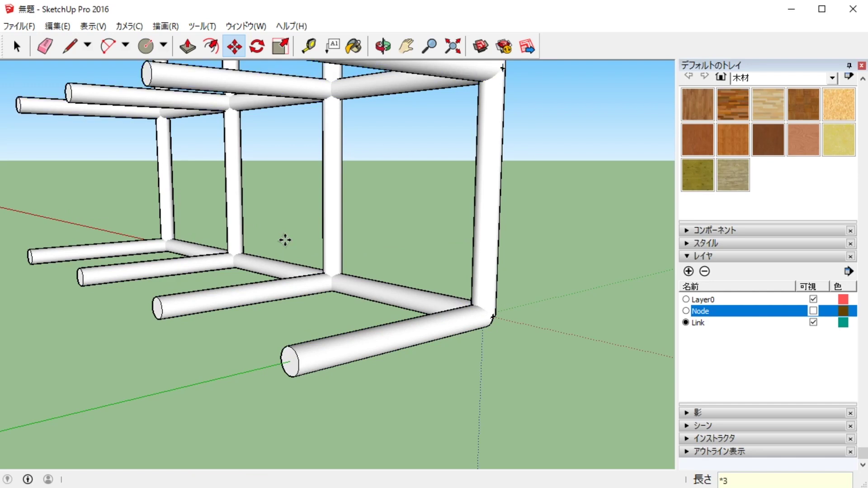
{"action": "left_click", "coordinate": [17, 46]}
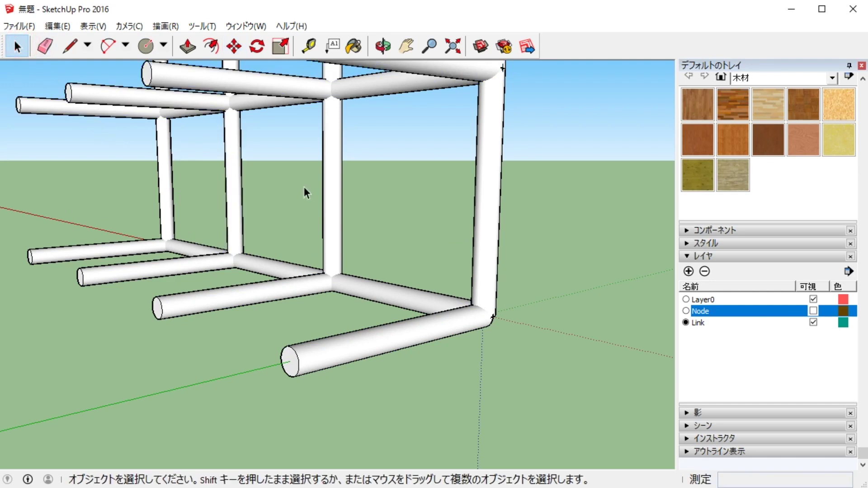
{"action": "scroll", "coordinate": [370, 220], "scroll_direction": "down", "scroll_amount": 4}
{"action": "mouse_move", "coordinate": [420, 198]}
{"action": "middle_mouse_down"}
{"action": "mouse_move", "coordinate": [203, 375]}
{"action": "mouse_move", "coordinate": [288, 386]}
{"action": "mouse_move", "coordinate": [299, 425]}
{"action": "mouse_move", "coordinate": [204, 403]}
{"action": "mouse_move", "coordinate": [260, 351]}
{"action": "mouse_move", "coordinate": [262, 368]}
{"action": "middle_mouse_up"}
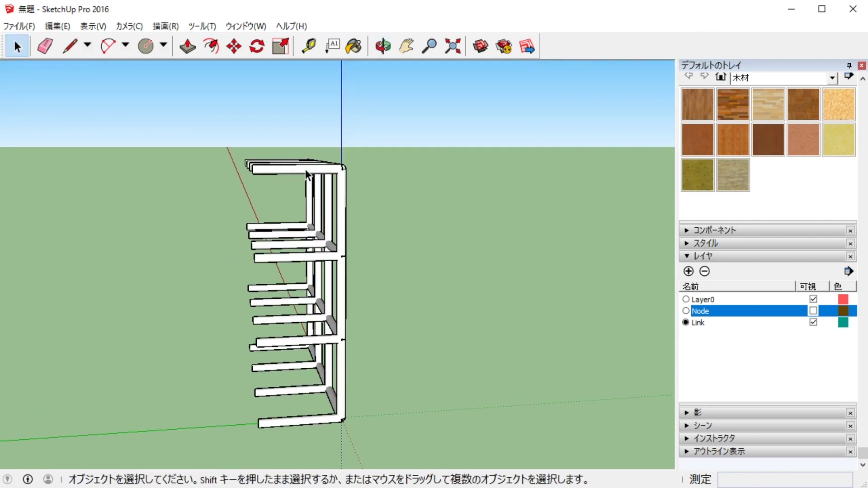
- Select the whole rod rack and copy it 2 m along the green axis
{"action": "mouse_move", "coordinate": [295, 124]}
{"action": "middle_mouse_down"}
{"action": "mouse_move", "coordinate": [317, 272]}
{"action": "mouse_move", "coordinate": [151, 285]}
{"action": "mouse_move", "coordinate": [398, 259]}
{"action": "mouse_move", "coordinate": [397, 234]}
{"action": "mouse_move", "coordinate": [303, 126]}
{"action": "middle_mouse_up"}
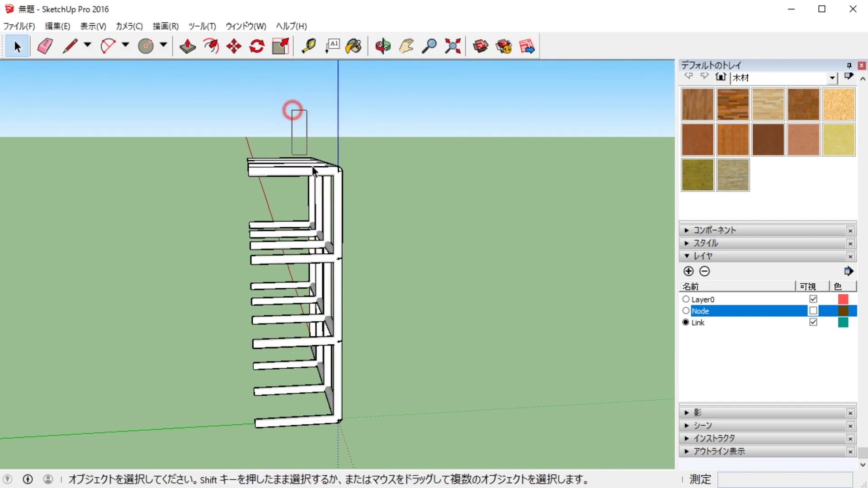
{"action": "mouse_move", "coordinate": [313, 171]}
{"action": "left_mouse_down"}
{"action": "mouse_move", "coordinate": [388, 449]}
{"action": "mouse_move", "coordinate": [403, 430]}
{"action": "left_mouse_up"}
{"action": "mouse_move", "coordinate": [402, 430]}
{"action": "middle_mouse_down"}
{"action": "mouse_move", "coordinate": [403, 351]}
{"action": "mouse_move", "coordinate": [199, 353]}
{"action": "mouse_move", "coordinate": [355, 360]}
{"action": "mouse_move", "coordinate": [294, 360]}
{"action": "mouse_move", "coordinate": [349, 352]}
{"action": "middle_mouse_up"}
{"action": "left_click", "coordinate": [234, 46]}
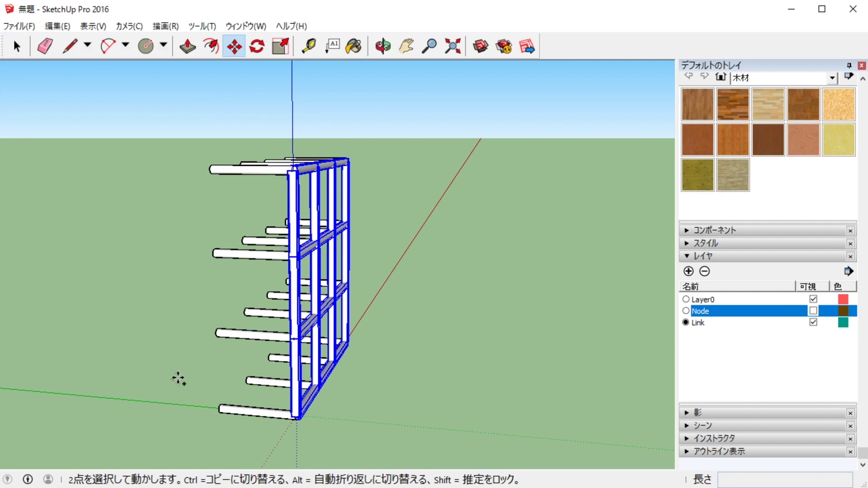
{"action": "scroll", "coordinate": [178, 379], "scroll_direction": "up", "scroll_amount": 3}
{"action": "middle_click_drag", "start_coordinate": [392, 416], "coordinate": [457, 395]}
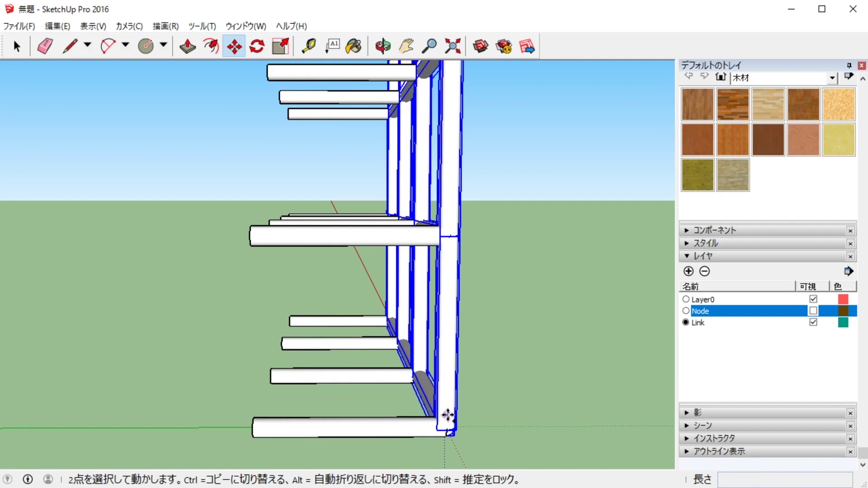
{"action": "left_click", "coordinate": [449, 417]}
{"action": "key", "text": "ctrl"}
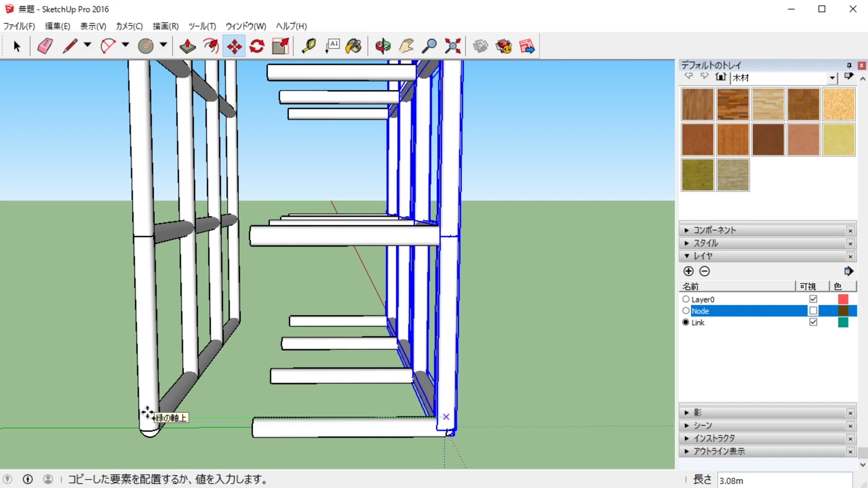
{"action": "key", "text": "Return"}
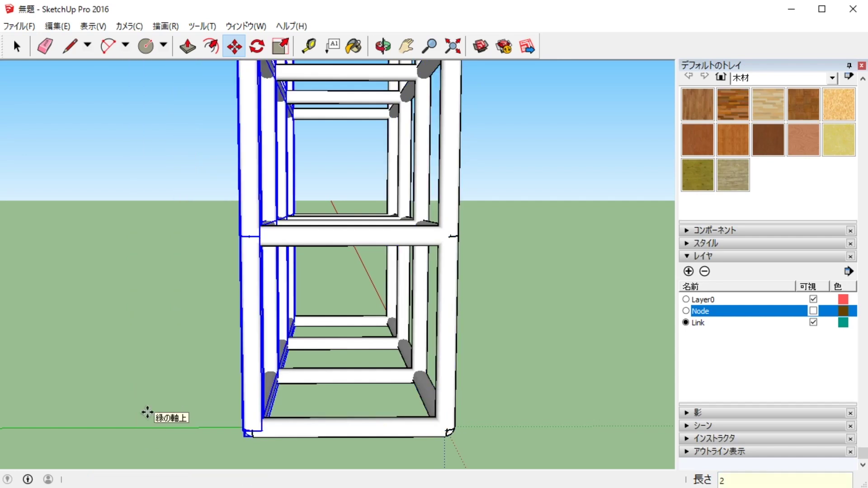
{"action": "left_click", "coordinate": [17, 45]}
{"action": "left_click", "coordinate": [92, 111]}
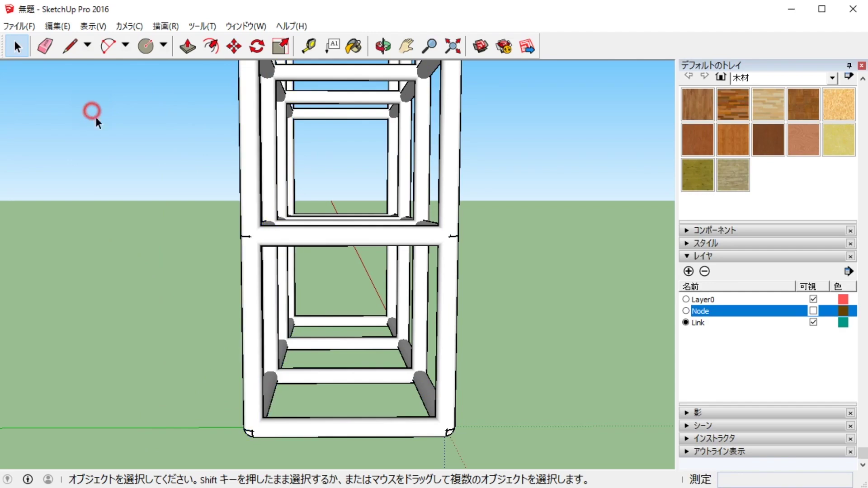
{"action": "mouse_move", "coordinate": [538, 322]}
{"action": "middle_mouse_down"}
{"action": "mouse_move", "coordinate": [384, 345]}
{"action": "mouse_move", "coordinate": [378, 326]}
{"action": "middle_mouse_up"}
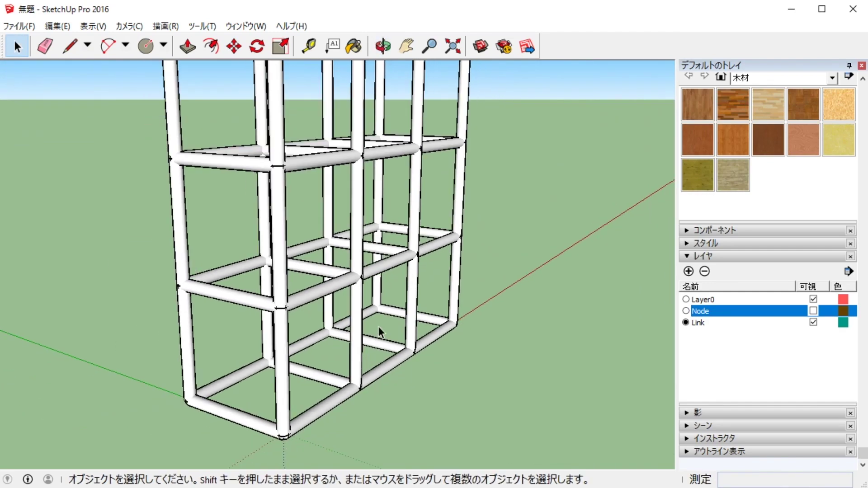
- Tick the Node layer's Visible box and view the two-layer lattice straight from the front
{"action": "scroll", "coordinate": [378, 326], "scroll_direction": "down", "scroll_amount": 5}
{"action": "middle_click_drag", "start_coordinate": [439, 295], "coordinate": [324, 284]}
{"action": "mouse_move", "coordinate": [324, 284]}
{"action": "left_mouse_down"}
{"action": "mouse_move", "coordinate": [310, 277]}
{"action": "mouse_move", "coordinate": [325, 252]}
{"action": "mouse_move", "coordinate": [300, 270]}
{"action": "mouse_move", "coordinate": [346, 246]}
{"action": "left_mouse_up"}
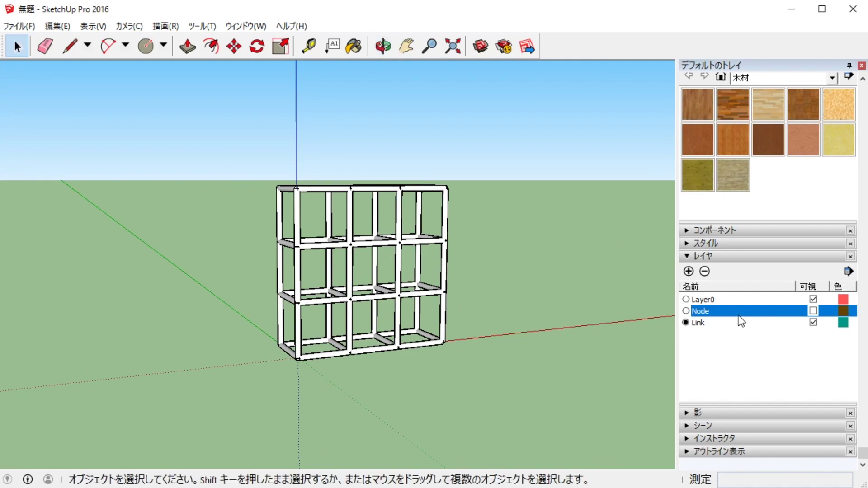
{"action": "left_click", "coordinate": [813, 311]}
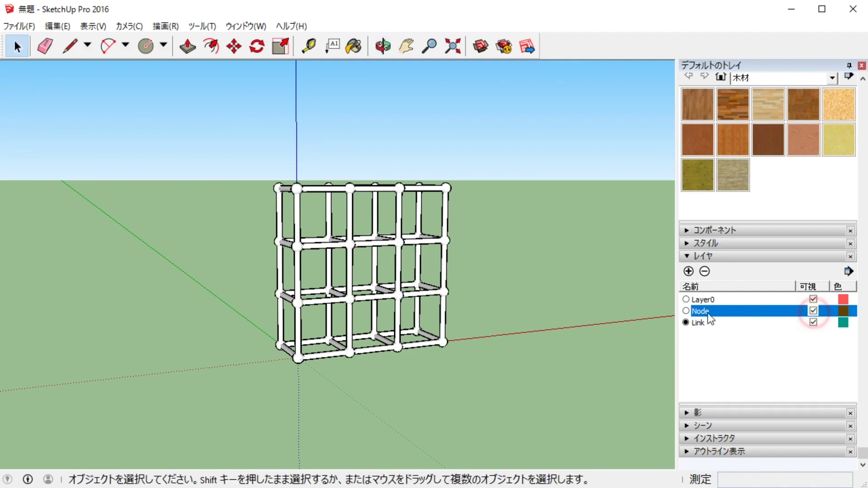
{"action": "scroll", "coordinate": [345, 269], "scroll_direction": "up", "scroll_amount": 3}
{"action": "scroll", "coordinate": [346, 270], "scroll_direction": "up", "scroll_amount": 2}
{"action": "mouse_move", "coordinate": [348, 269]}
{"action": "middle_mouse_down"}
{"action": "mouse_move", "coordinate": [407, 280]}
{"action": "mouse_move", "coordinate": [389, 300]}
{"action": "mouse_move", "coordinate": [397, 358]}
{"action": "mouse_move", "coordinate": [455, 335]}
{"action": "middle_mouse_up"}
{"action": "scroll", "coordinate": [456, 336], "scroll_direction": "down", "scroll_amount": 2}
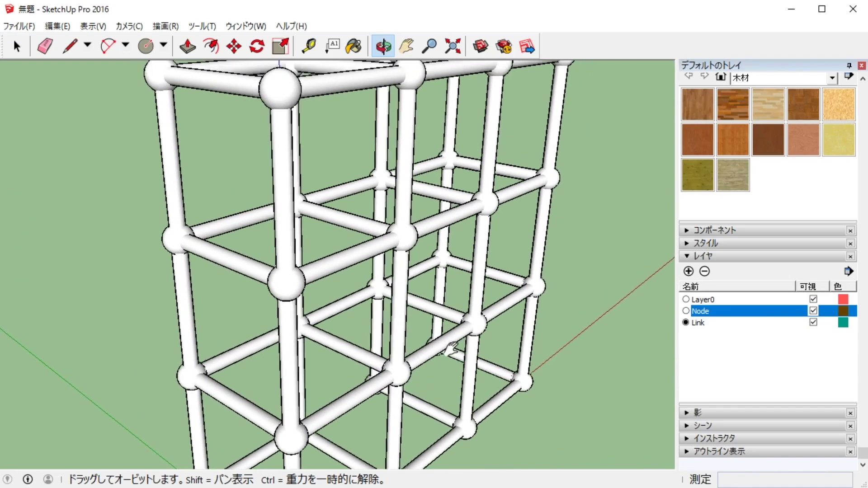
{"action": "scroll", "coordinate": [450, 349], "scroll_direction": "down", "scroll_amount": 3}
{"action": "scroll", "coordinate": [447, 357], "scroll_direction": "down", "scroll_amount": 3}
{"action": "scroll", "coordinate": [406, 285], "scroll_direction": "down", "scroll_amount": 2}
{"action": "mouse_move", "coordinate": [406, 285]}
{"action": "middle_mouse_down"}
{"action": "mouse_move", "coordinate": [301, 232]}
{"action": "mouse_move", "coordinate": [302, 240]}
{"action": "middle_mouse_up"}
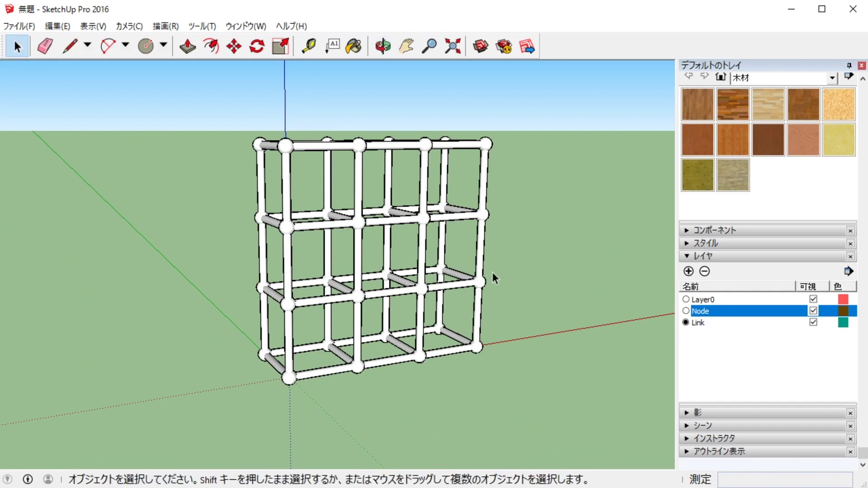
{"action": "mouse_move", "coordinate": [492, 277]}
{"action": "middle_mouse_down"}
{"action": "mouse_move", "coordinate": [393, 266]}
{"action": "mouse_move", "coordinate": [482, 286]}
{"action": "mouse_move", "coordinate": [434, 235]}
{"action": "mouse_move", "coordinate": [430, 271]}
{"action": "mouse_move", "coordinate": [467, 208]}
{"action": "middle_mouse_up"}
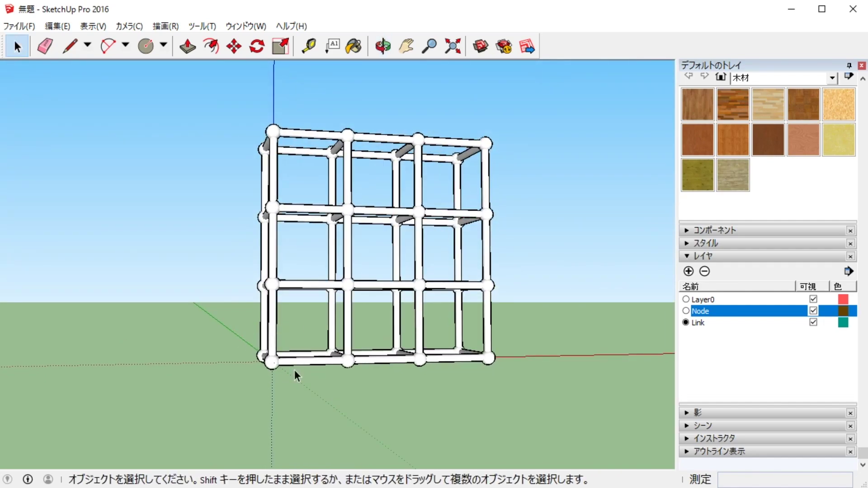
- Delete the bottom-left and top-left nodes together with their links
{"action": "mouse_move", "coordinate": [295, 370]}
{"action": "middle_mouse_down"}
{"action": "mouse_move", "coordinate": [251, 362]}
{"action": "mouse_move", "coordinate": [294, 381]}
{"action": "middle_mouse_up"}
{"action": "left_click_drag", "start_coordinate": [311, 389], "coordinate": [225, 328]}
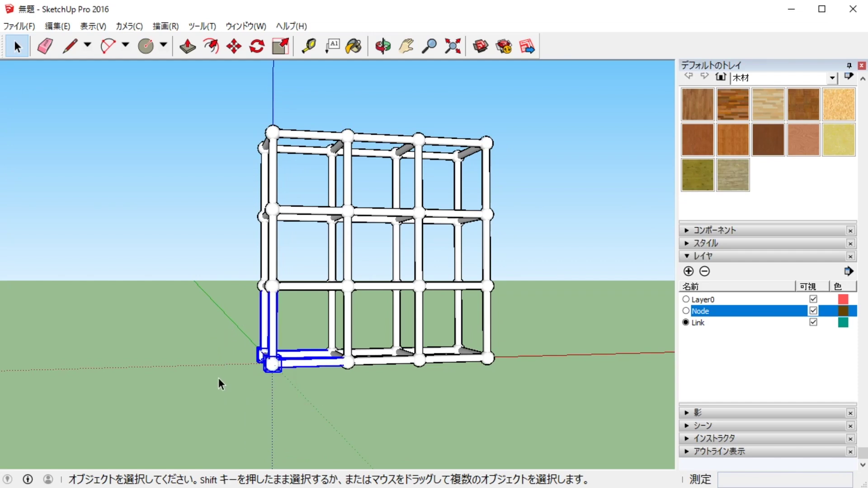
{"action": "key", "text": "Delete"}
{"action": "mouse_move", "coordinate": [309, 322]}
{"action": "middle_mouse_down"}
{"action": "mouse_move", "coordinate": [229, 372]}
{"action": "mouse_move", "coordinate": [267, 366]}
{"action": "mouse_move", "coordinate": [272, 391]}
{"action": "mouse_move", "coordinate": [305, 223]}
{"action": "middle_mouse_up"}
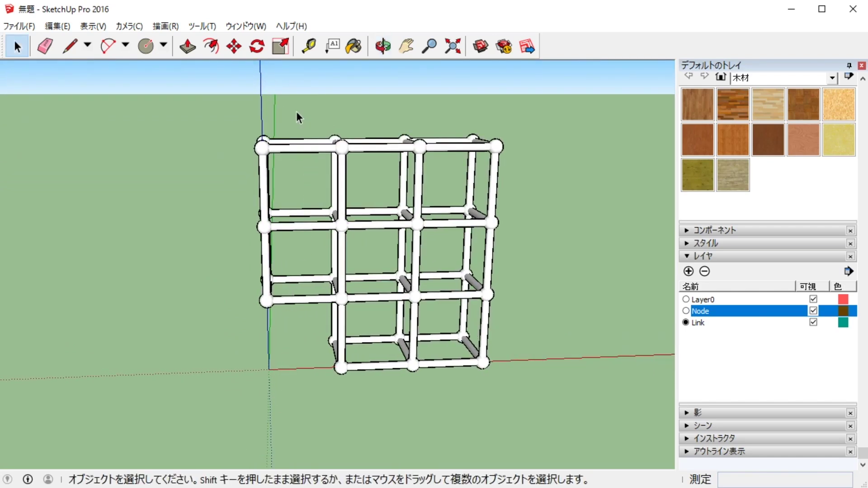
{"action": "left_click_drag", "start_coordinate": [296, 111], "coordinate": [195, 195]}
{"action": "key", "text": "Delete"}
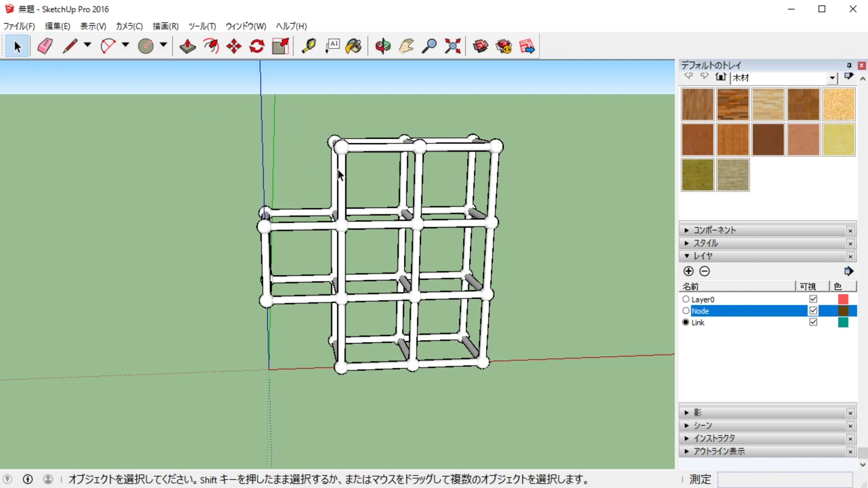
- Delete the next top-left node, the leftover top-left link and a loose horizontal bar
{"action": "middle_click_drag", "start_coordinate": [390, 185], "coordinate": [364, 158]}
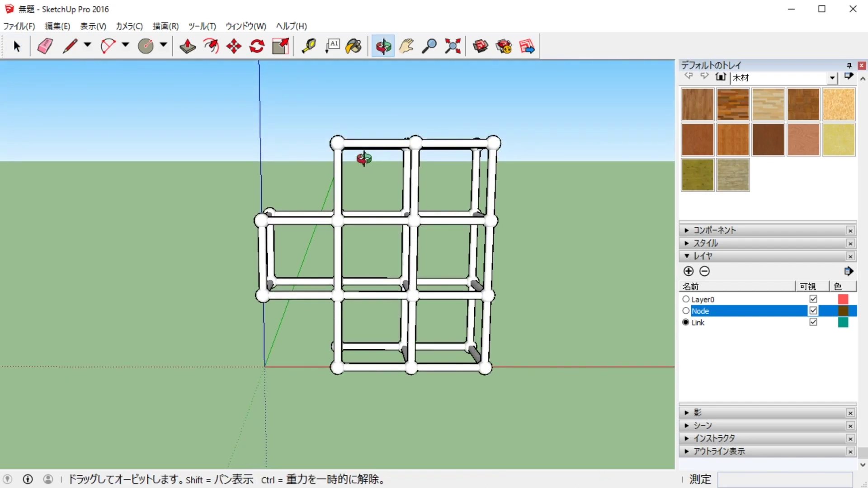
{"action": "key", "text": "space"}
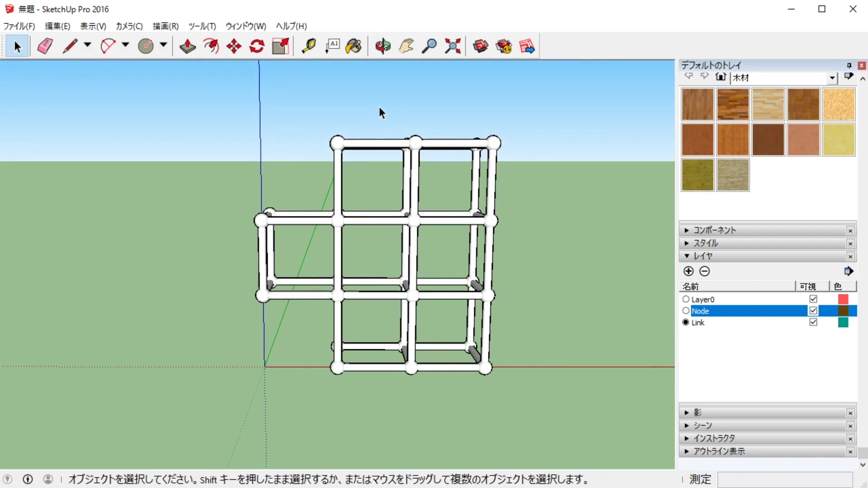
{"action": "left_click_drag", "start_coordinate": [338, 163], "coordinate": [320, 177]}
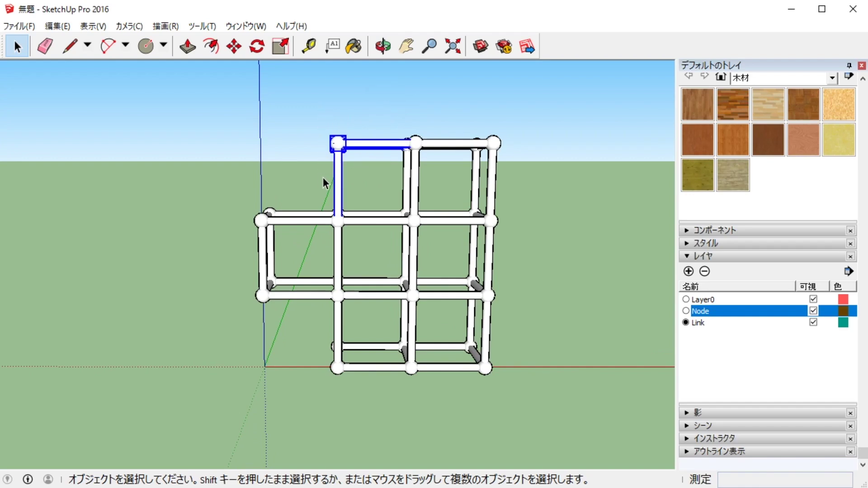
{"action": "key", "text": "Delete"}
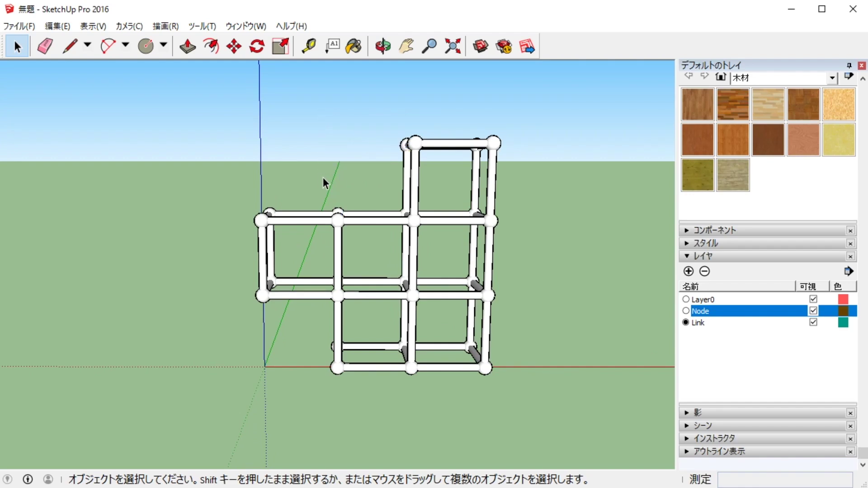
{"action": "left_click_drag", "start_coordinate": [391, 196], "coordinate": [354, 241]}
{"action": "key", "text": "Delete"}
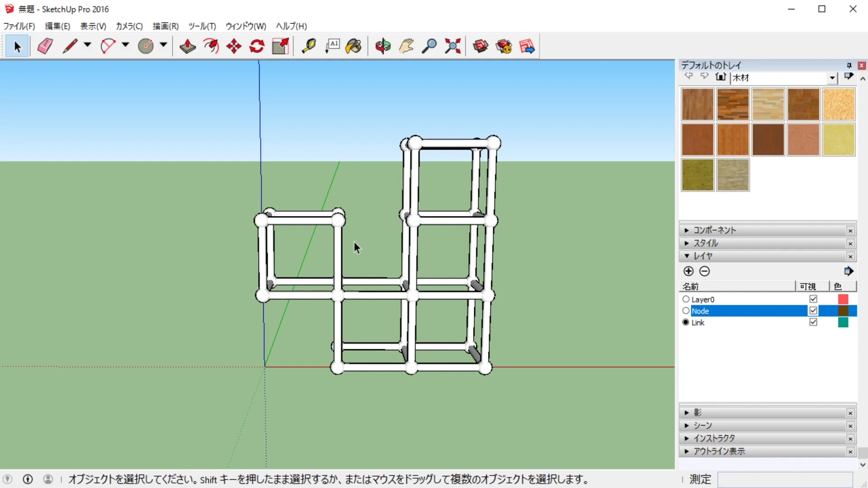
{"action": "mouse_move", "coordinate": [355, 243]}
{"action": "middle_mouse_down"}
{"action": "mouse_move", "coordinate": [503, 286]}
{"action": "mouse_move", "coordinate": [354, 261]}
{"action": "mouse_move", "coordinate": [280, 319]}
{"action": "mouse_move", "coordinate": [423, 273]}
{"action": "mouse_move", "coordinate": [505, 291]}
{"action": "mouse_move", "coordinate": [412, 289]}
{"action": "mouse_move", "coordinate": [401, 283]}
{"action": "mouse_move", "coordinate": [413, 253]}
{"action": "mouse_move", "coordinate": [325, 229]}
{"action": "mouse_move", "coordinate": [374, 246]}
{"action": "mouse_move", "coordinate": [349, 234]}
{"action": "middle_mouse_up"}
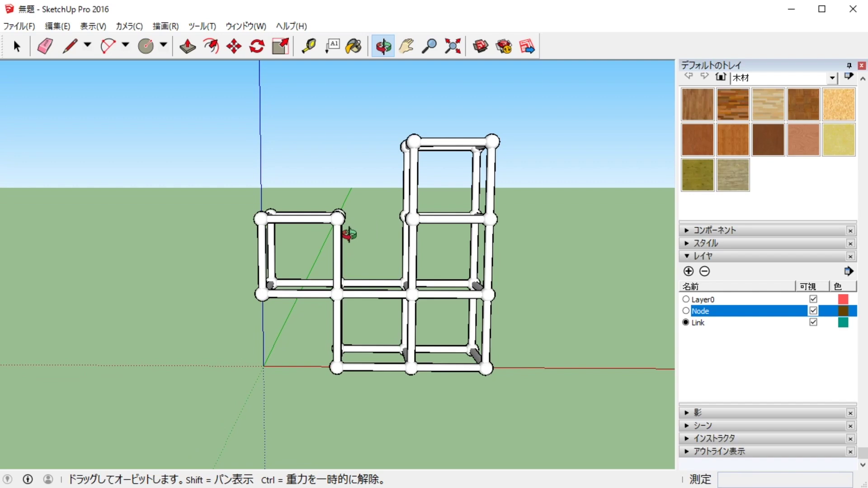
{"action": "left_click_drag", "start_coordinate": [378, 188], "coordinate": [556, 243]}
{"action": "key", "text": "Delete"}
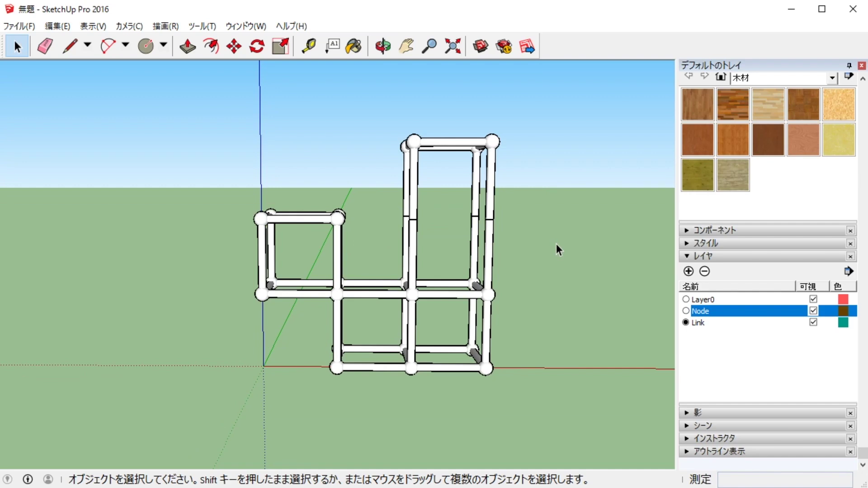
- Delete the two links to the right of the centre node
{"action": "mouse_move", "coordinate": [563, 266]}
{"action": "middle_mouse_down"}
{"action": "mouse_move", "coordinate": [467, 248]}
{"action": "mouse_move", "coordinate": [541, 249]}
{"action": "mouse_move", "coordinate": [543, 291]}
{"action": "mouse_move", "coordinate": [585, 277]}
{"action": "mouse_move", "coordinate": [538, 289]}
{"action": "mouse_move", "coordinate": [539, 267]}
{"action": "mouse_move", "coordinate": [582, 253]}
{"action": "mouse_move", "coordinate": [582, 267]}
{"action": "middle_mouse_up"}
{"action": "scroll", "coordinate": [538, 288], "scroll_direction": "up", "scroll_amount": 2}
{"action": "scroll", "coordinate": [540, 271], "scroll_direction": "up", "scroll_amount": 1}
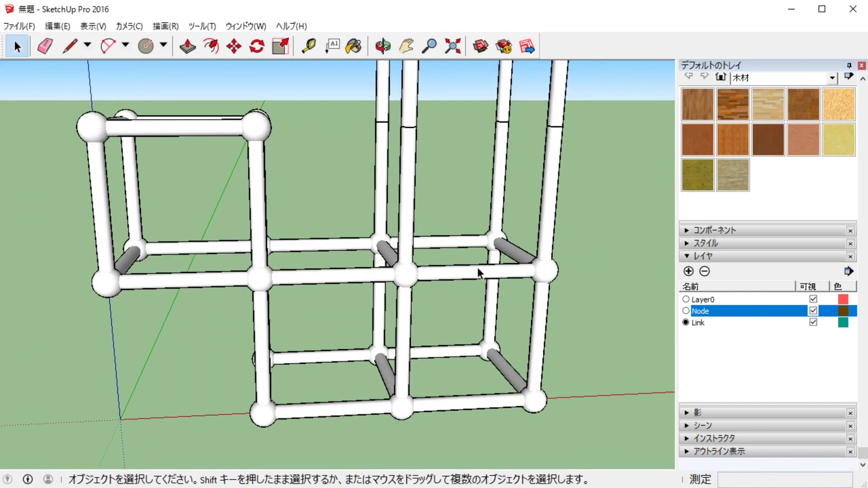
{"action": "mouse_move", "coordinate": [477, 267]}
{"action": "middle_mouse_down"}
{"action": "mouse_move", "coordinate": [465, 297]}
{"action": "mouse_move", "coordinate": [487, 286]}
{"action": "mouse_move", "coordinate": [428, 291]}
{"action": "mouse_move", "coordinate": [447, 285]}
{"action": "middle_mouse_up"}
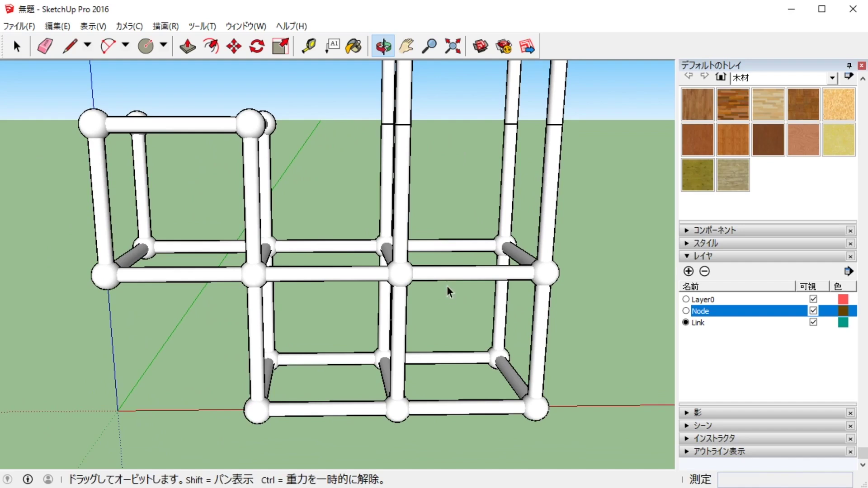
{"action": "left_click", "coordinate": [467, 274], "text": "shift"}
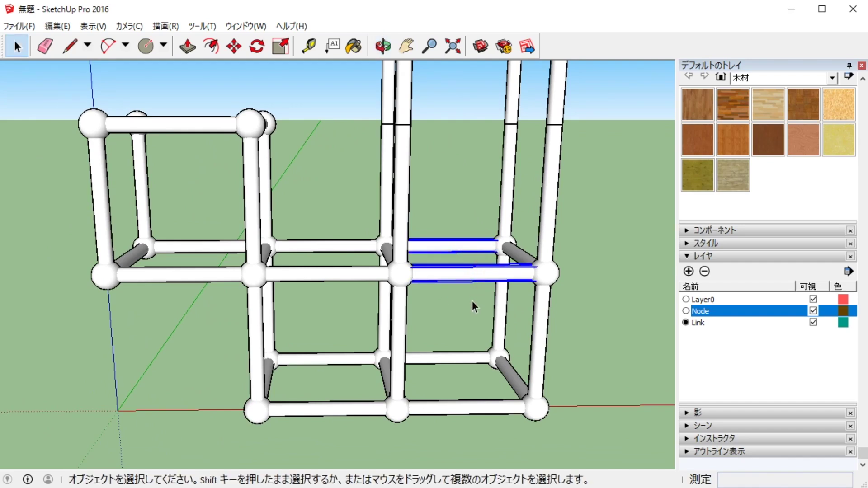
{"action": "key", "text": "Delete"}
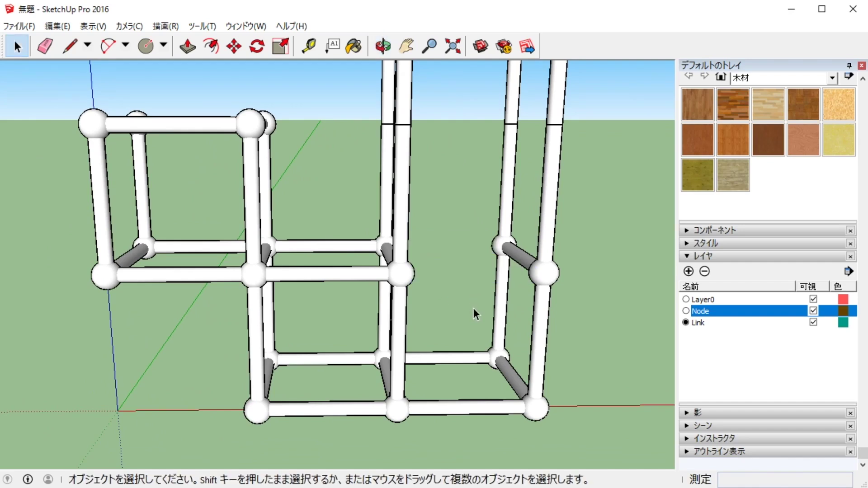
- Delete two node spheres from the tall column
{"action": "mouse_move", "coordinate": [473, 308]}
{"action": "middle_mouse_down"}
{"action": "mouse_move", "coordinate": [512, 333]}
{"action": "mouse_move", "coordinate": [464, 327]}
{"action": "middle_mouse_up"}
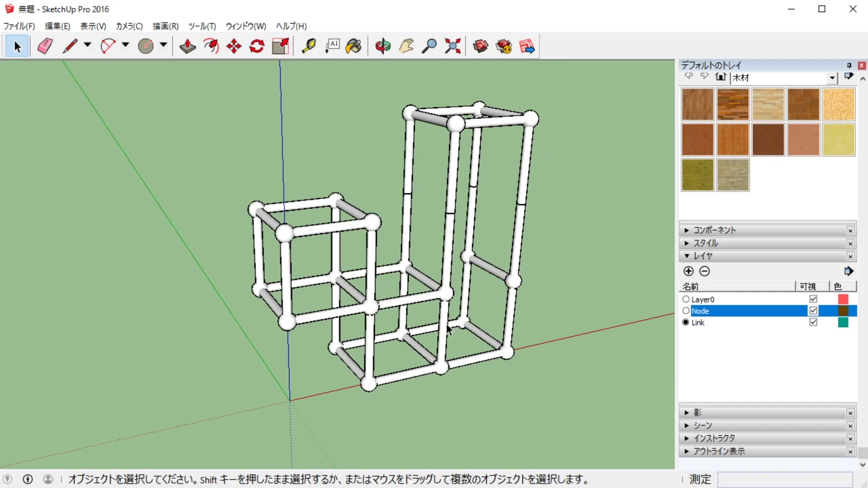
{"action": "left_click", "coordinate": [501, 275]}
{"action": "left_click", "coordinate": [469, 257]}
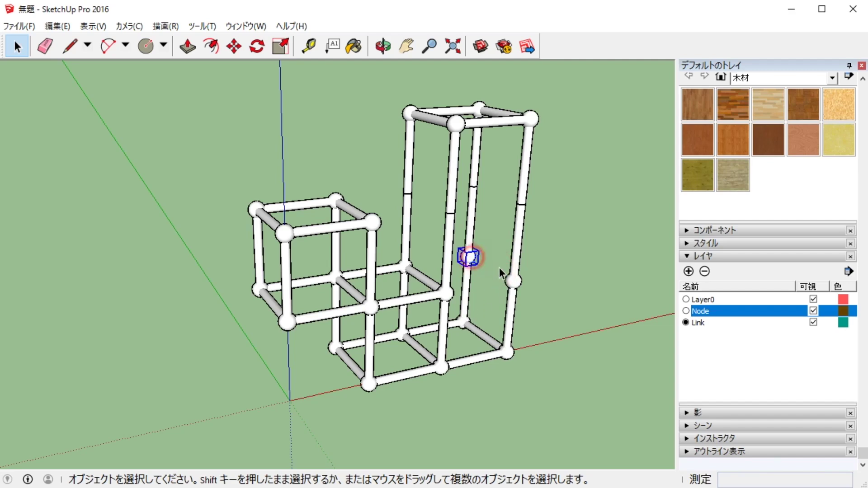
{"action": "left_click", "coordinate": [512, 281], "text": "shift"}
{"action": "key", "text": "Delete"}
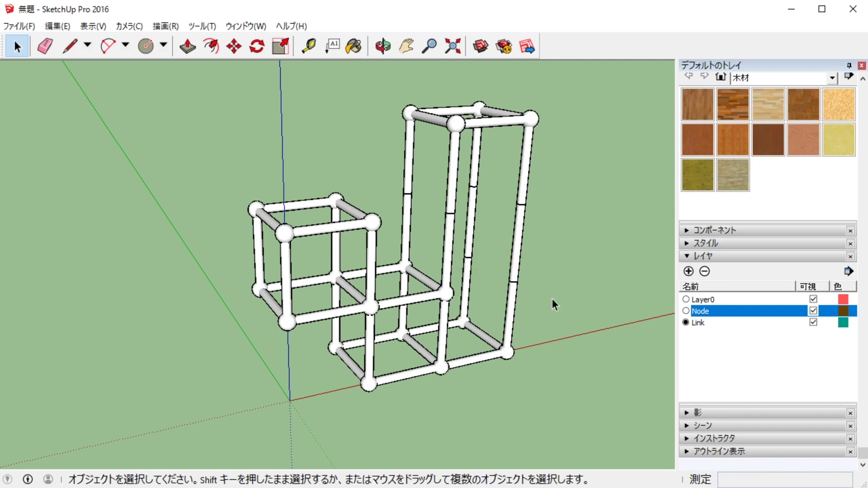
- Delete two vertical pipes in the tall column
{"action": "middle_click_drag", "start_coordinate": [534, 318], "coordinate": [351, 261]}
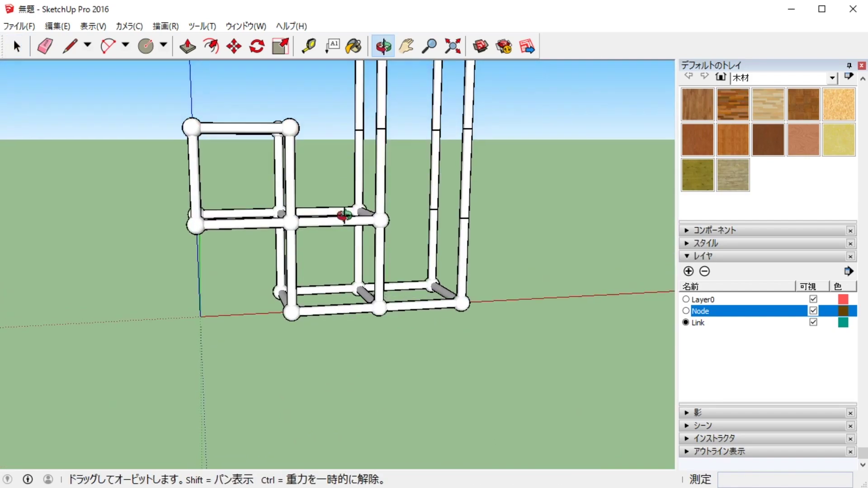
{"action": "left_click", "coordinate": [379, 264]}
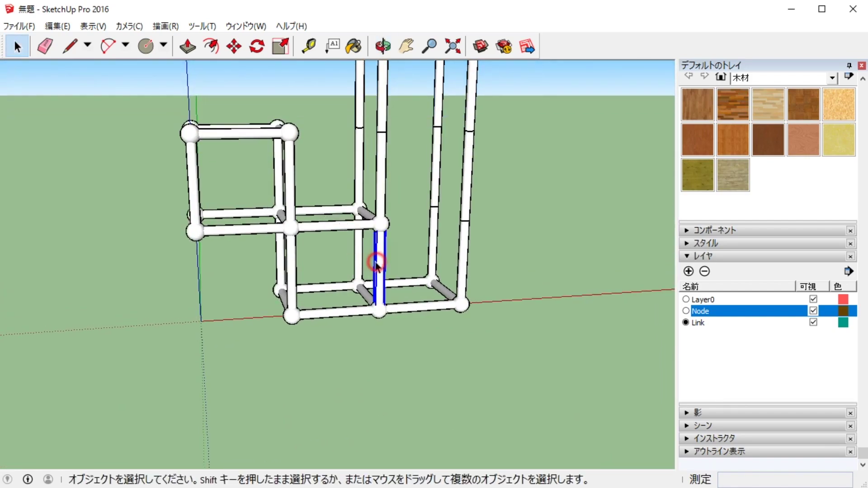
{"action": "left_click", "coordinate": [358, 256], "text": "shift"}
{"action": "key", "text": "Delete"}
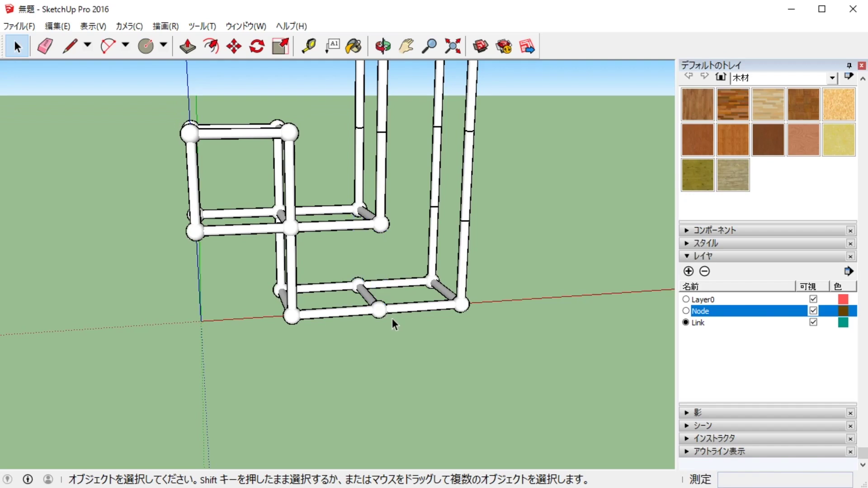
- Delete a short connecting pipe and two node spheres, leaving the stepped frame
{"action": "left_click", "coordinate": [361, 283]}
{"action": "left_click", "coordinate": [380, 315], "text": "shift"}
{"action": "scroll", "coordinate": [378, 311], "scroll_direction": "down", "scroll_amount": 3}
{"action": "scroll", "coordinate": [379, 311], "scroll_direction": "down", "scroll_amount": 2}
{"action": "mouse_move", "coordinate": [379, 310]}
{"action": "middle_mouse_down"}
{"action": "mouse_move", "coordinate": [397, 329]}
{"action": "mouse_move", "coordinate": [474, 363]}
{"action": "mouse_move", "coordinate": [310, 345]}
{"action": "mouse_move", "coordinate": [439, 334]}
{"action": "middle_mouse_up"}
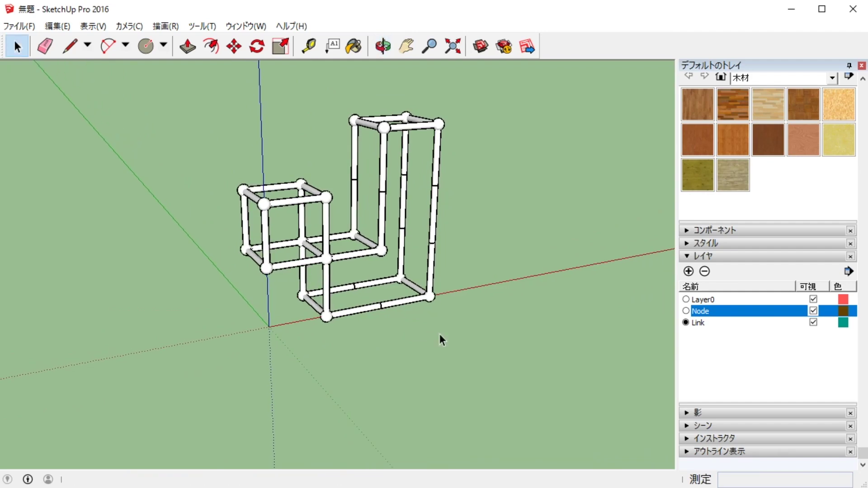
{"action": "mouse_move", "coordinate": [298, 275]}
{"action": "middle_mouse_down"}
{"action": "mouse_move", "coordinate": [287, 304]}
{"action": "mouse_move", "coordinate": [308, 291]}
{"action": "middle_mouse_up"}
{"action": "scroll", "coordinate": [308, 291], "scroll_direction": "up", "scroll_amount": 3}
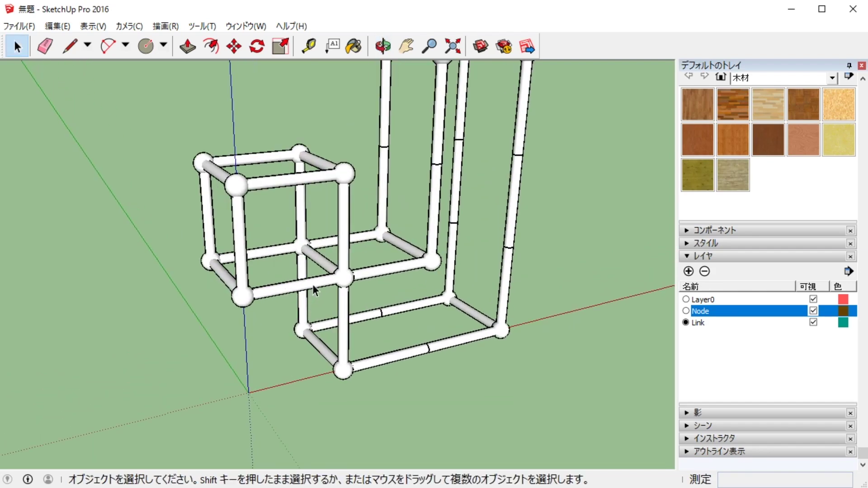
{"action": "left_click", "coordinate": [344, 281], "text": "shift"}
{"action": "key", "text": "Delete"}
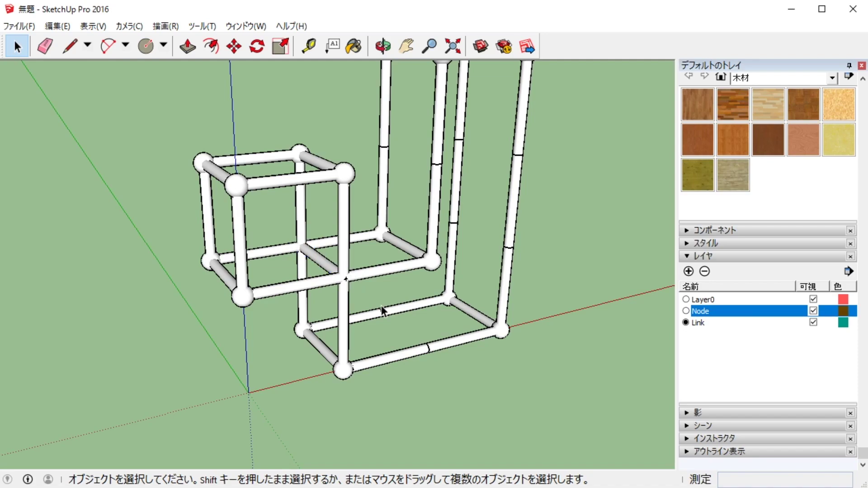
{"action": "scroll", "coordinate": [382, 311], "scroll_direction": "down", "scroll_amount": 2}
{"action": "scroll", "coordinate": [382, 309], "scroll_direction": "down", "scroll_amount": 3}
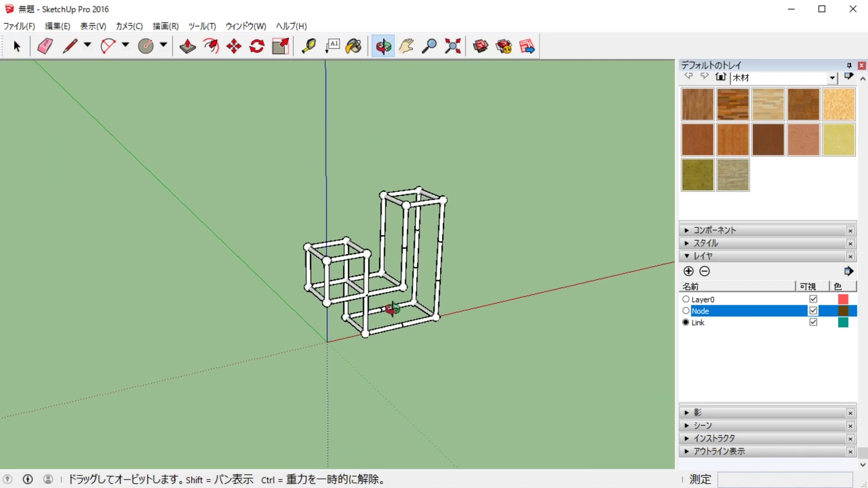
{"action": "mouse_move", "coordinate": [385, 310]}
{"action": "middle_mouse_down"}
{"action": "mouse_move", "coordinate": [332, 250]}
{"action": "mouse_move", "coordinate": [310, 253]}
{"action": "mouse_move", "coordinate": [327, 240]}
{"action": "mouse_move", "coordinate": [417, 235]}
{"action": "mouse_move", "coordinate": [436, 287]}
{"action": "mouse_move", "coordinate": [388, 277]}
{"action": "mouse_move", "coordinate": [375, 283]}
{"action": "middle_mouse_up"}
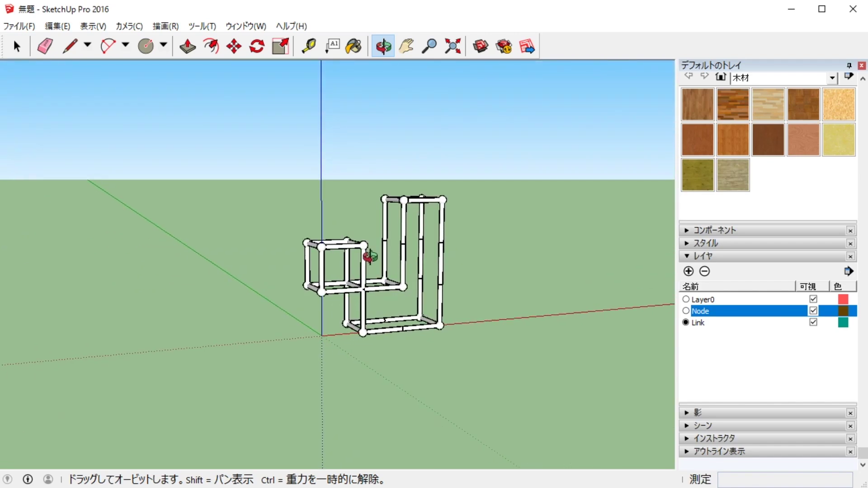
{"action": "key", "text": "space"}
{"action": "scroll", "coordinate": [375, 283], "scroll_direction": "up", "scroll_amount": 3}
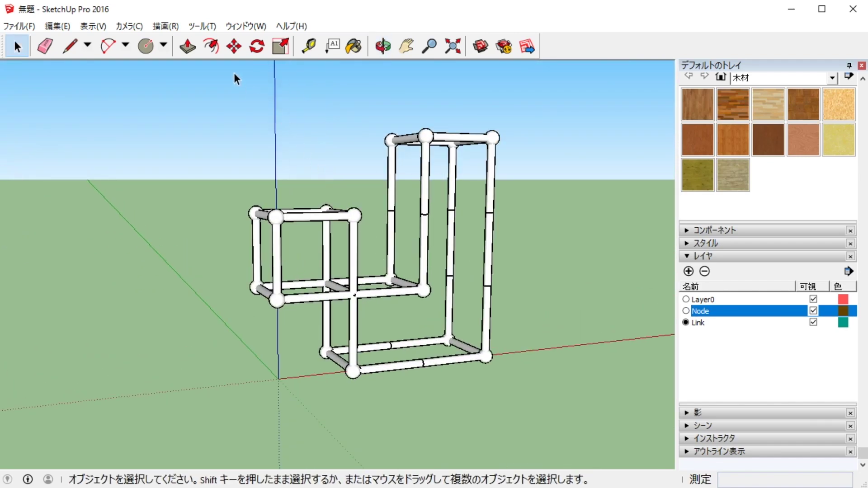
- Select the entire lattice of spheres and rods
{"action": "left_click", "coordinate": [257, 46]}
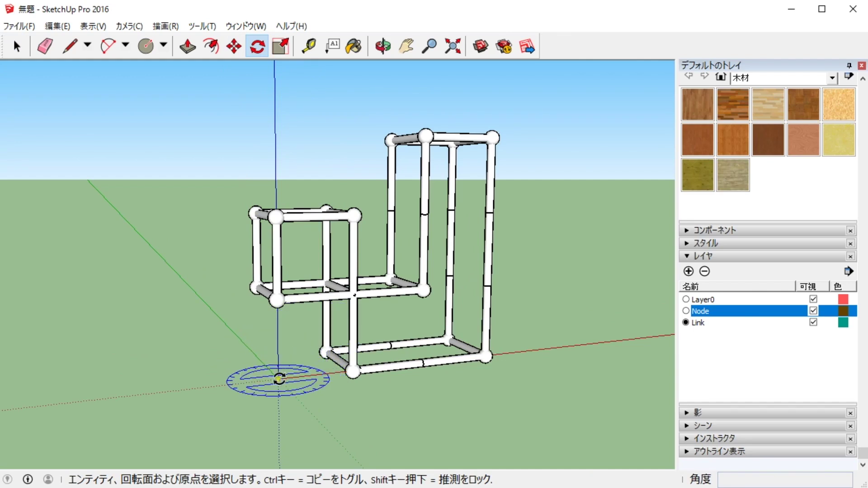
{"action": "scroll", "coordinate": [282, 357], "scroll_direction": "up", "scroll_amount": 3}
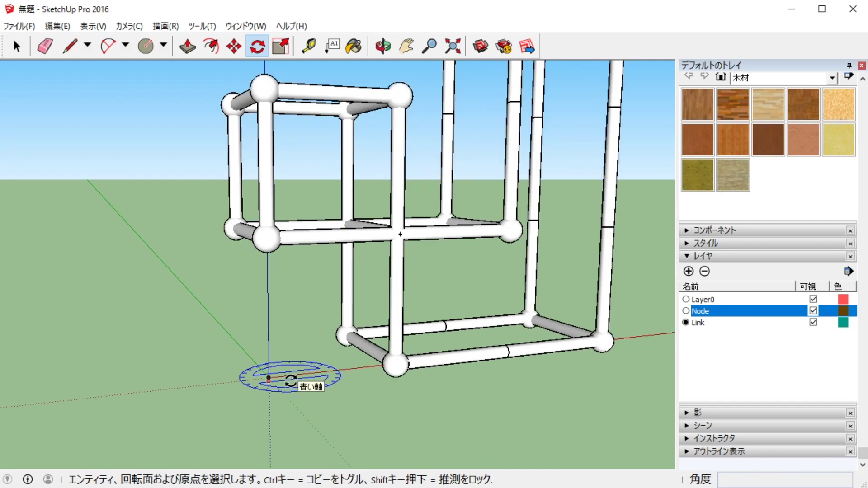
{"action": "scroll", "coordinate": [291, 330], "scroll_direction": "up", "scroll_amount": 2}
{"action": "scroll", "coordinate": [249, 246], "scroll_direction": "down", "scroll_amount": 5}
{"action": "left_click", "coordinate": [17, 46]}
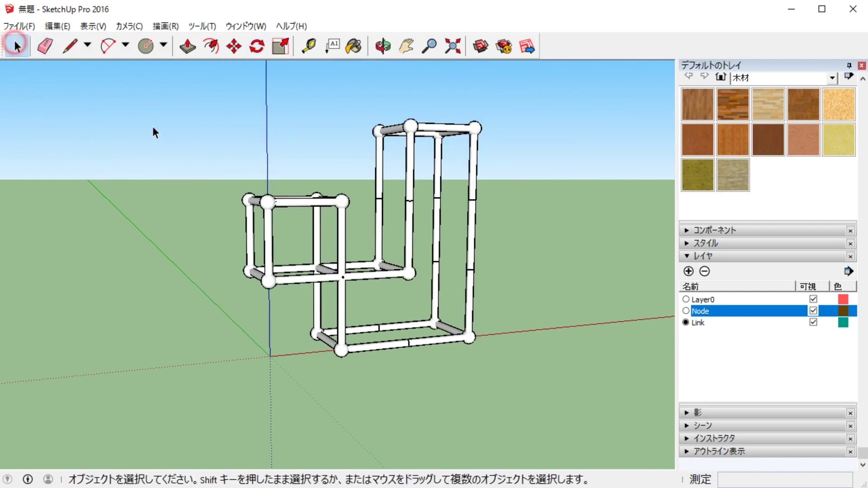
{"action": "left_click_drag", "start_coordinate": [189, 91], "coordinate": [556, 405]}
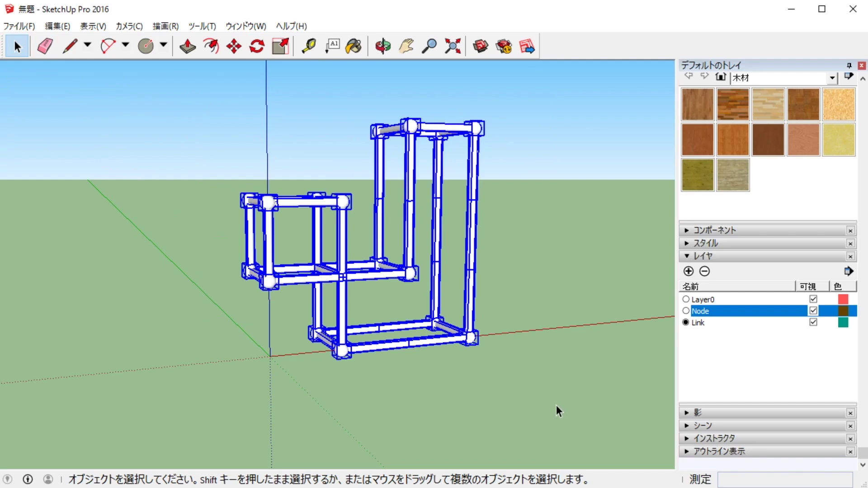
- Rotate the lattice 45° about the origin, measured from the red axis
{"action": "left_click", "coordinate": [258, 46]}
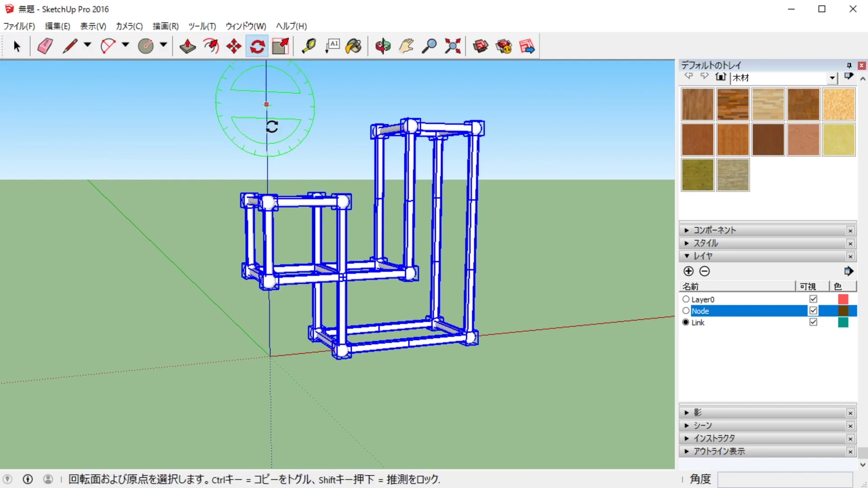
{"action": "left_click", "coordinate": [270, 356]}
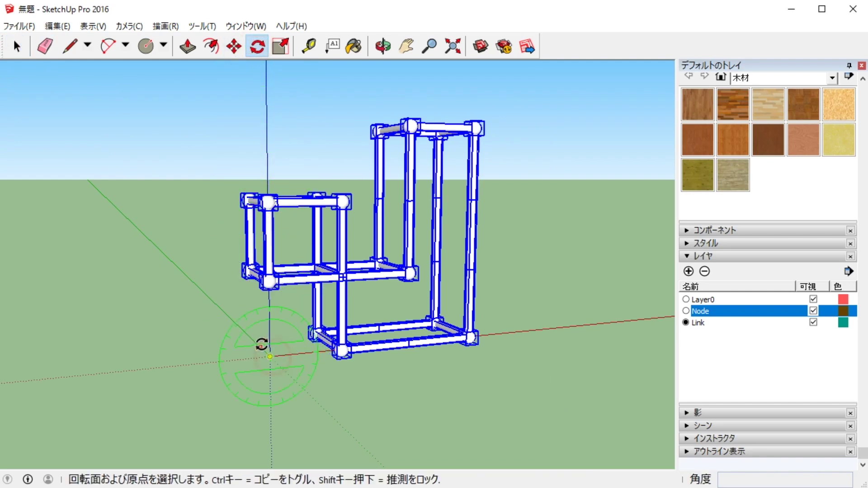
{"action": "left_click", "coordinate": [270, 357]}
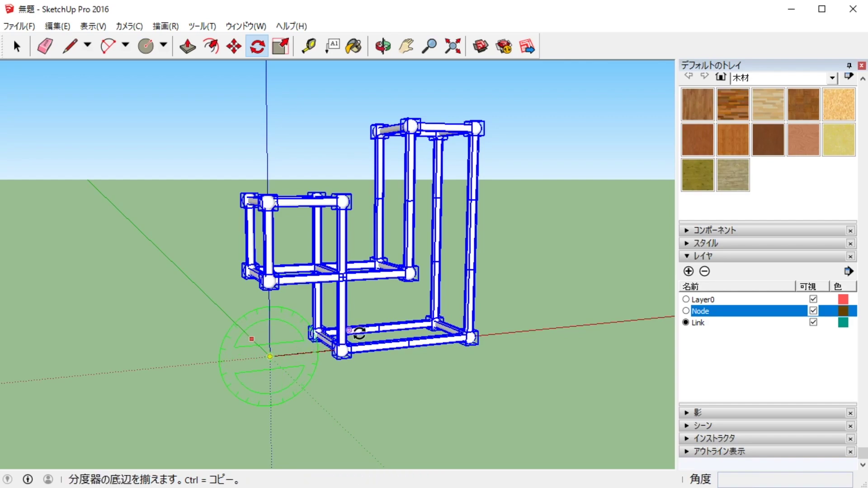
{"action": "left_click", "coordinate": [398, 344]}
{"action": "type", "text": "45"}
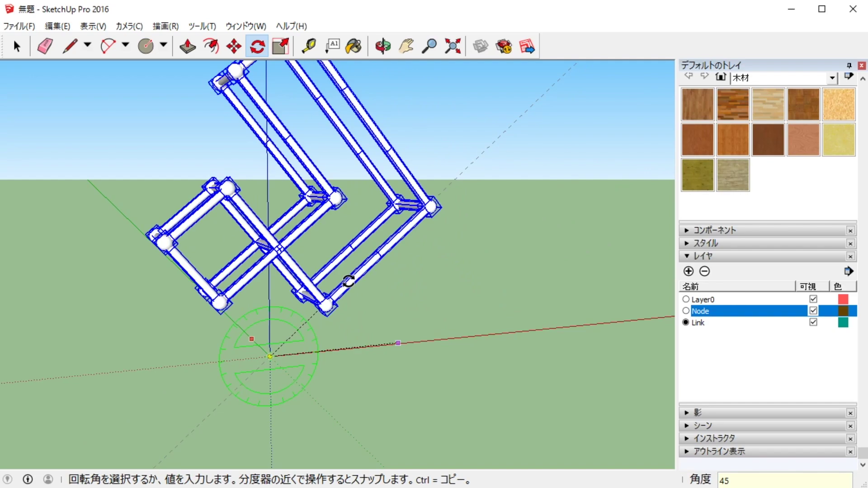
{"action": "key", "text": "Return"}
- Deselect and orbit around to inspect the tilted lattice from the front
{"action": "left_click", "coordinate": [17, 45]}
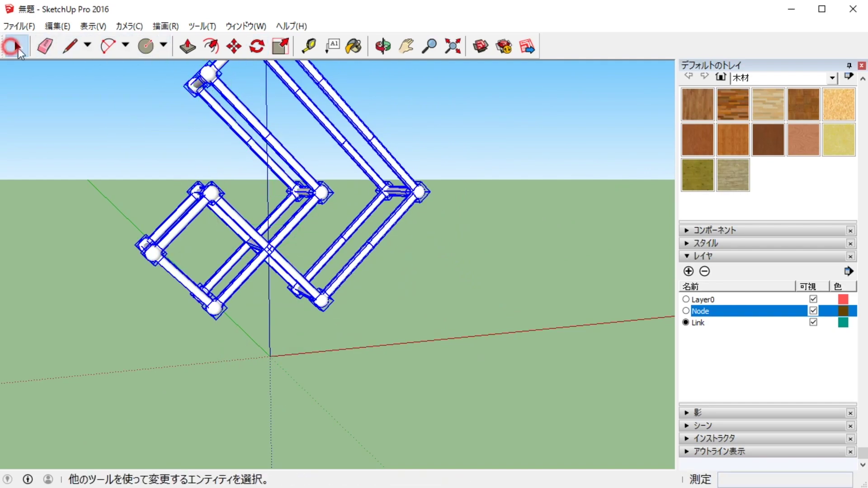
{"action": "left_click", "coordinate": [87, 131]}
{"action": "mouse_move", "coordinate": [87, 130]}
{"action": "middle_mouse_down"}
{"action": "mouse_move", "coordinate": [249, 226]}
{"action": "mouse_move", "coordinate": [229, 178]}
{"action": "mouse_move", "coordinate": [238, 140]}
{"action": "mouse_move", "coordinate": [183, 152]}
{"action": "mouse_move", "coordinate": [182, 166]}
{"action": "mouse_move", "coordinate": [206, 159]}
{"action": "middle_mouse_up"}
{"action": "mouse_move", "coordinate": [447, 273]}
{"action": "left_mouse_down"}
{"action": "mouse_move", "coordinate": [397, 262]}
{"action": "mouse_move", "coordinate": [479, 320]}
{"action": "mouse_move", "coordinate": [459, 331]}
{"action": "left_mouse_up"}
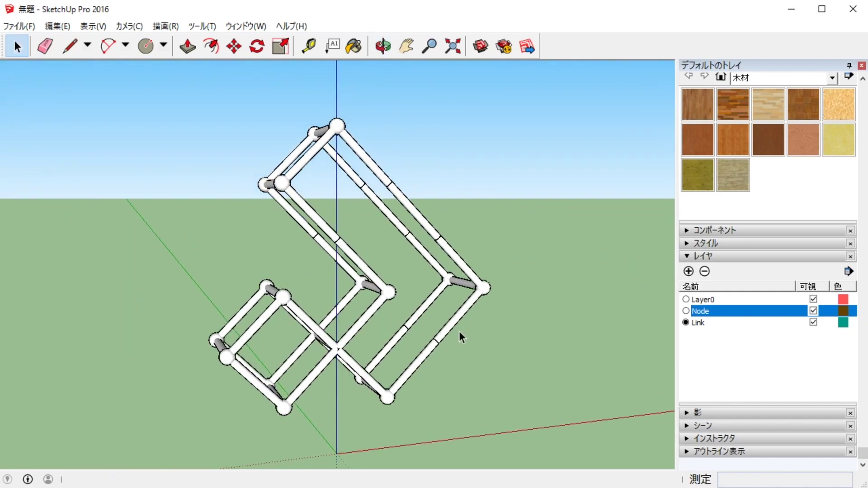
{"action": "middle_click_drag", "start_coordinate": [459, 331], "coordinate": [457, 266]}
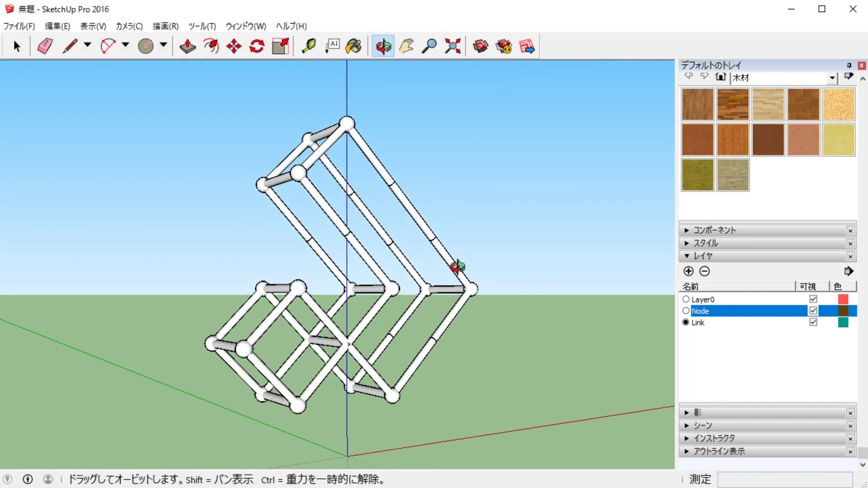
{"action": "scroll", "coordinate": [324, 278], "scroll_direction": "up", "scroll_amount": 3}
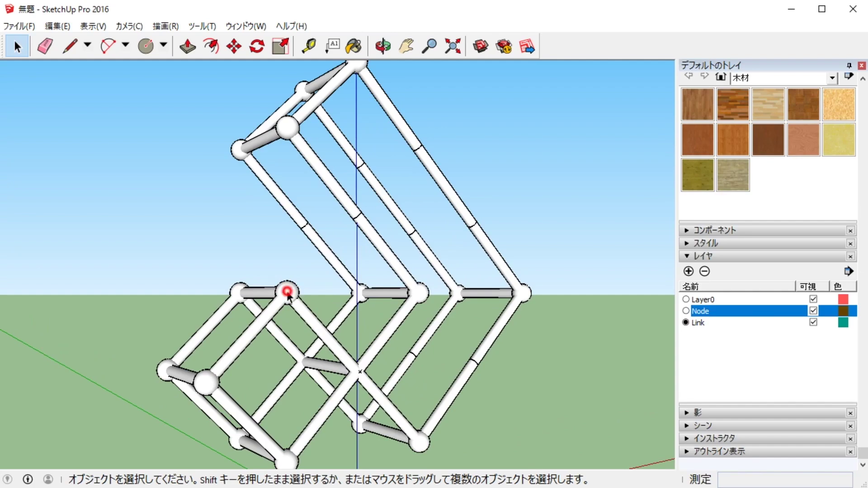
- Paint the Node sphere component with the brown 木材_桜_オリジナル cherry wood material
{"action": "double_click", "coordinate": [288, 294]}
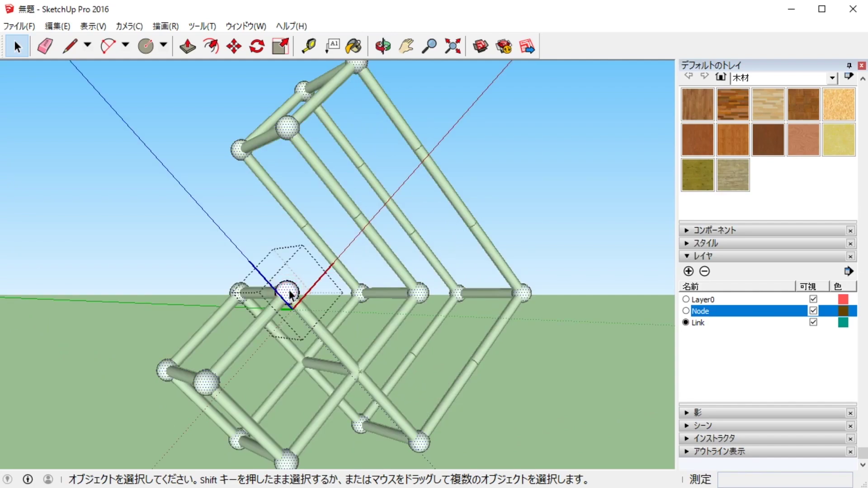
{"action": "left_click", "coordinate": [701, 136]}
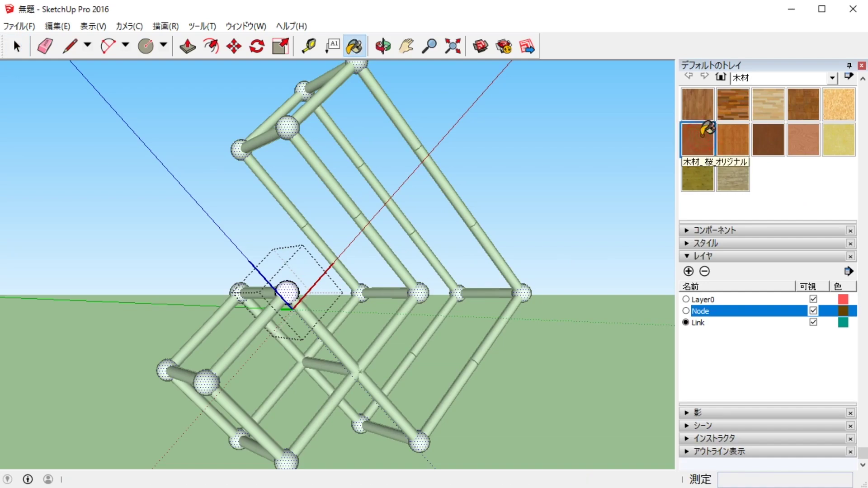
{"action": "left_click", "coordinate": [289, 289]}
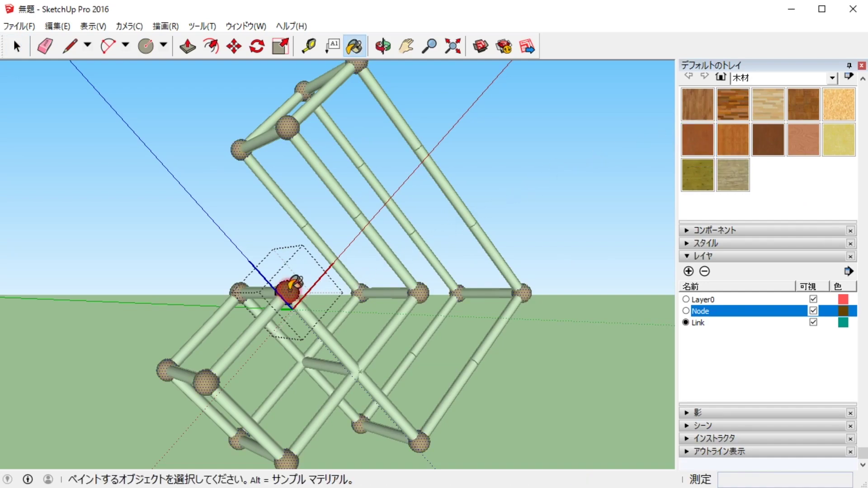
{"action": "left_click", "coordinate": [16, 45]}
{"action": "left_click", "coordinate": [63, 134]}
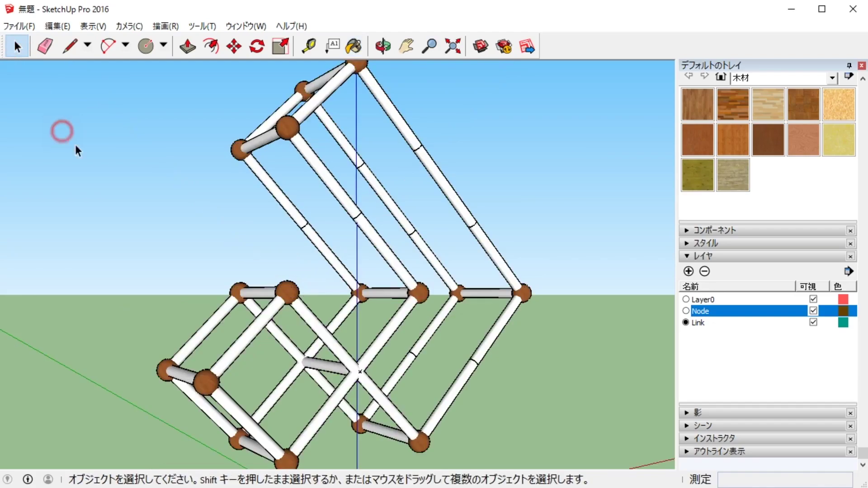
{"action": "mouse_move", "coordinate": [74, 142]}
{"action": "middle_mouse_down"}
{"action": "mouse_move", "coordinate": [138, 262]}
{"action": "mouse_move", "coordinate": [194, 330]}
{"action": "mouse_move", "coordinate": [310, 339]}
{"action": "mouse_move", "coordinate": [188, 314]}
{"action": "mouse_move", "coordinate": [194, 265]}
{"action": "mouse_move", "coordinate": [170, 258]}
{"action": "mouse_move", "coordinate": [174, 267]}
{"action": "middle_mouse_up"}
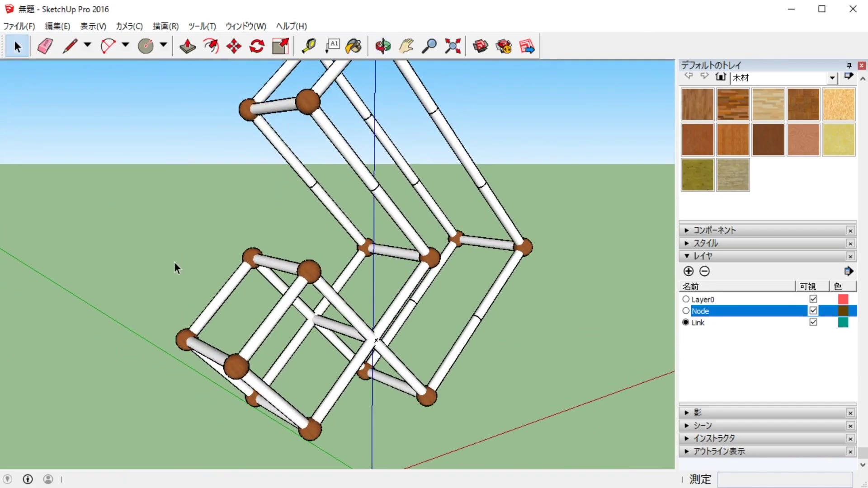
- Paint the Link rod component with the same brown cherry wood material
{"action": "left_click", "coordinate": [288, 306]}
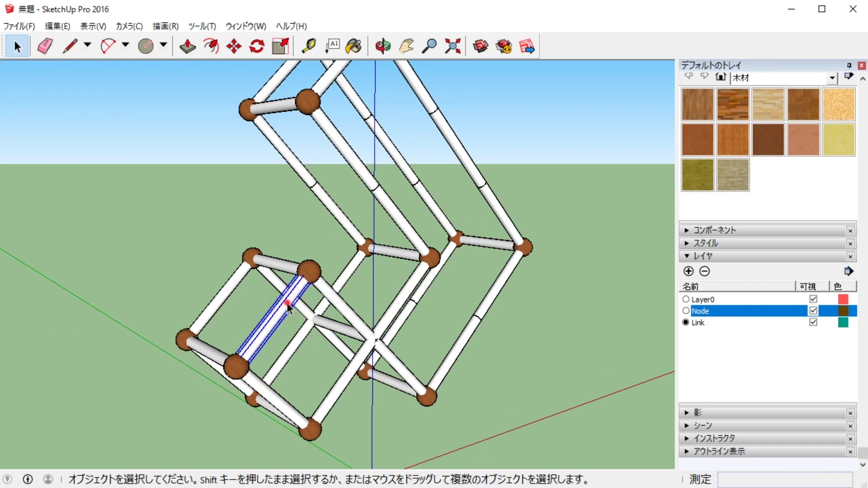
{"action": "double_click", "coordinate": [288, 306]}
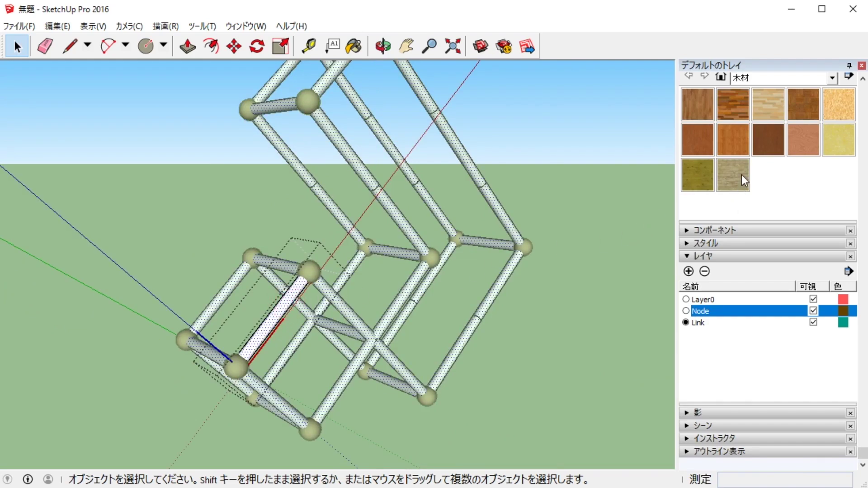
{"action": "left_click", "coordinate": [700, 140]}
{"action": "left_click", "coordinate": [297, 292]}
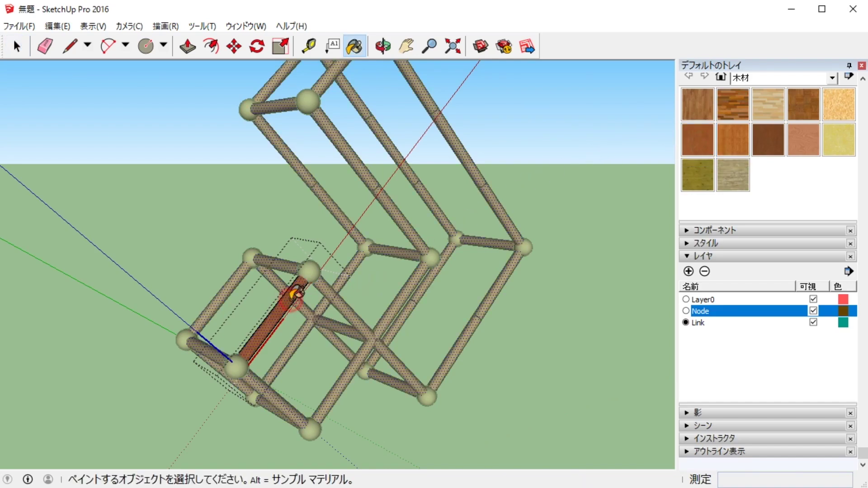
{"action": "left_click", "coordinate": [18, 46]}
{"action": "left_click", "coordinate": [71, 107]}
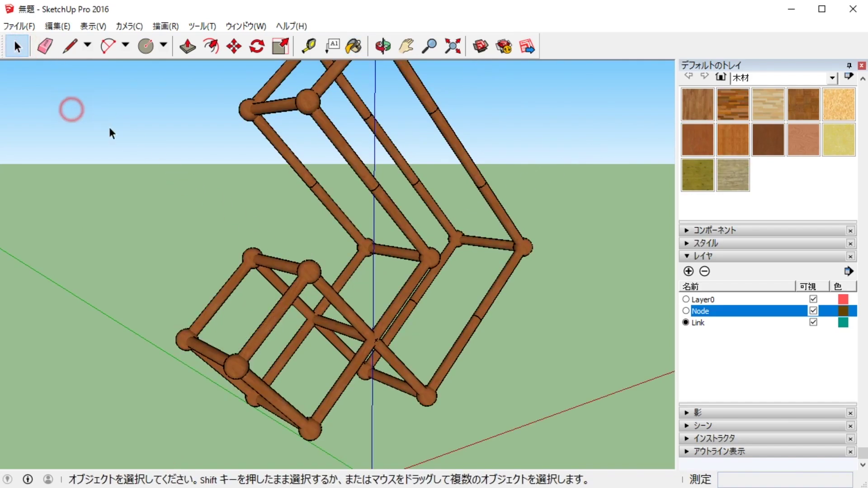
{"action": "mouse_move", "coordinate": [427, 316]}
{"action": "middle_mouse_down"}
{"action": "mouse_move", "coordinate": [218, 270]}
{"action": "mouse_move", "coordinate": [445, 271]}
{"action": "mouse_move", "coordinate": [325, 291]}
{"action": "mouse_move", "coordinate": [491, 291]}
{"action": "mouse_move", "coordinate": [207, 284]}
{"action": "mouse_move", "coordinate": [392, 344]}
{"action": "mouse_move", "coordinate": [442, 339]}
{"action": "mouse_move", "coordinate": [330, 345]}
{"action": "mouse_move", "coordinate": [368, 341]}
{"action": "mouse_move", "coordinate": [310, 190]}
{"action": "mouse_move", "coordinate": [219, 277]}
{"action": "mouse_move", "coordinate": [409, 276]}
{"action": "mouse_move", "coordinate": [411, 297]}
{"action": "mouse_move", "coordinate": [552, 321]}
{"action": "mouse_move", "coordinate": [429, 297]}
{"action": "mouse_move", "coordinate": [417, 285]}
{"action": "mouse_move", "coordinate": [507, 294]}
{"action": "mouse_move", "coordinate": [512, 311]}
{"action": "middle_mouse_up"}
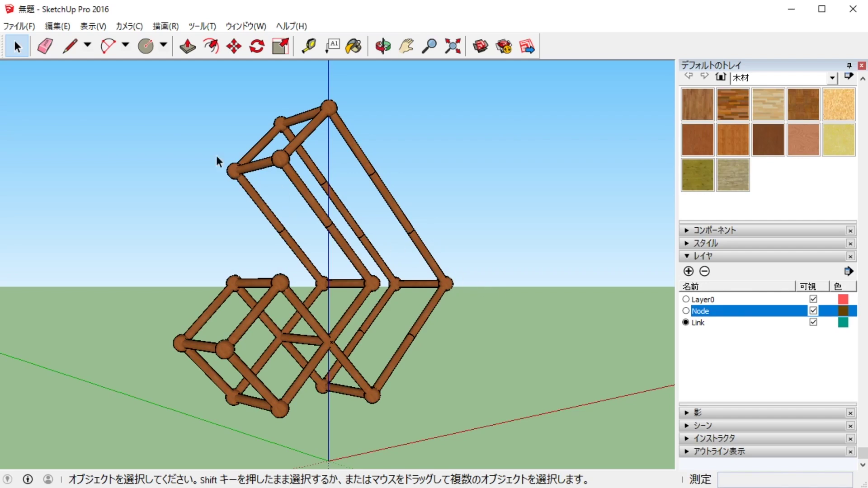
- Save As over the existing DVERSE_logo.skp in Documents, confirming the overwrite
{"action": "left_click", "coordinate": [19, 26]}
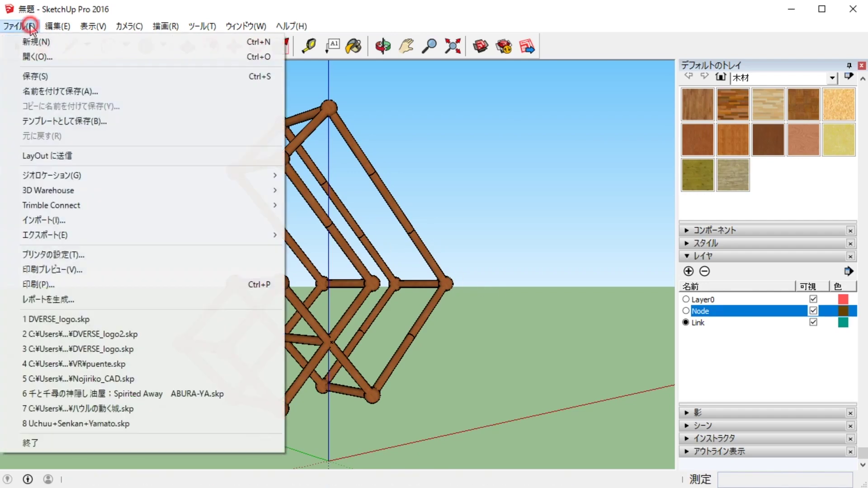
{"action": "left_click", "coordinate": [66, 91]}
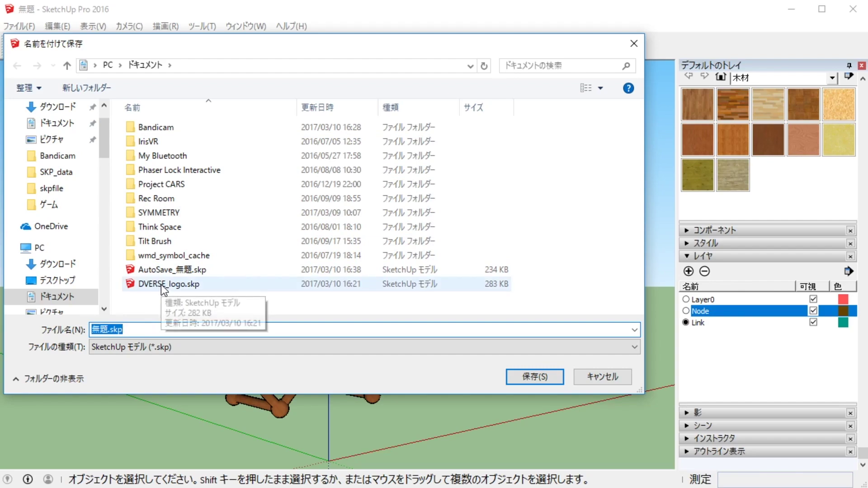
{"action": "left_click", "coordinate": [163, 288]}
{"action": "left_click", "coordinate": [557, 378]}
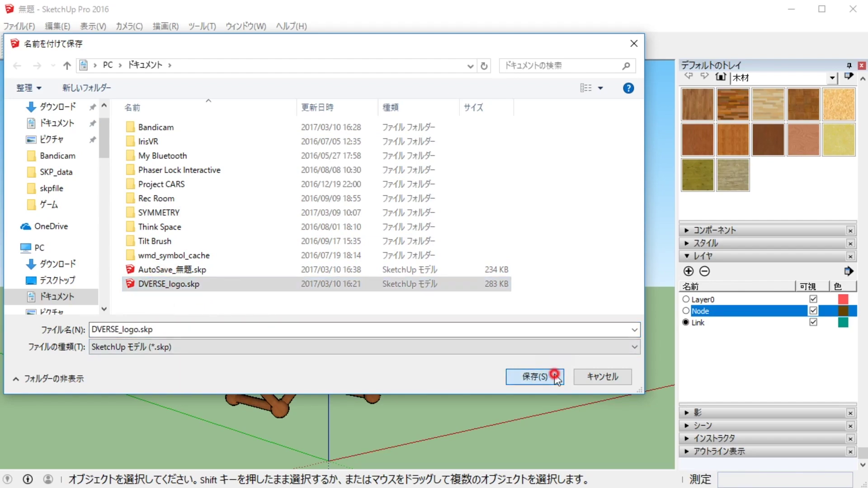
{"action": "left_click", "coordinate": [393, 258]}
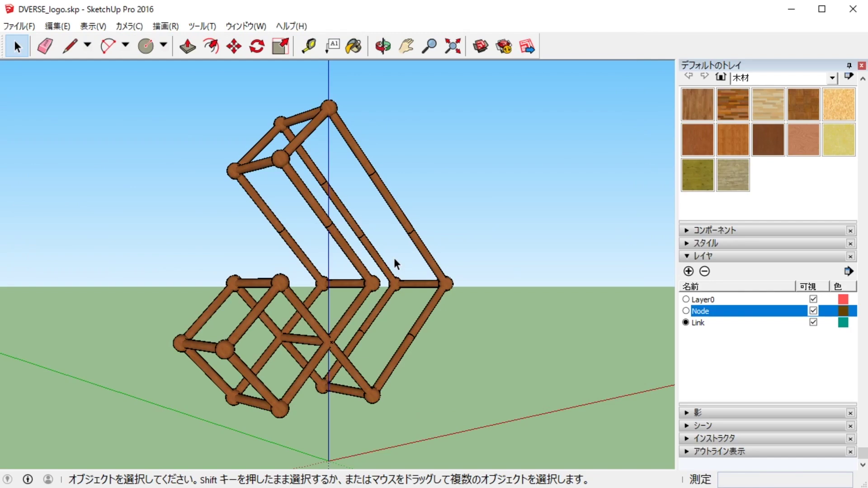